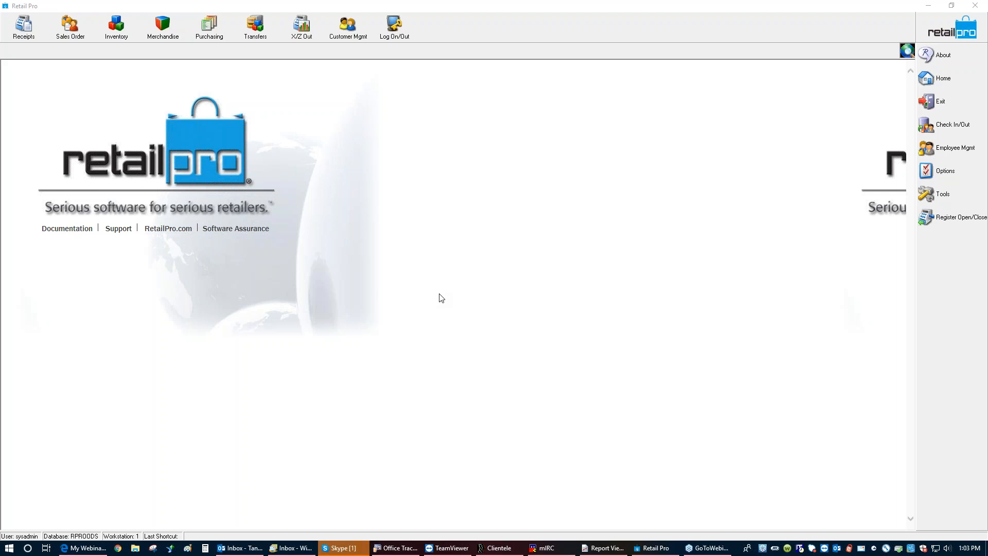
Step: Start the Auto MinMax wizard from the inventory utilities and go to changing the Min/Max options
left_click(128, 33)
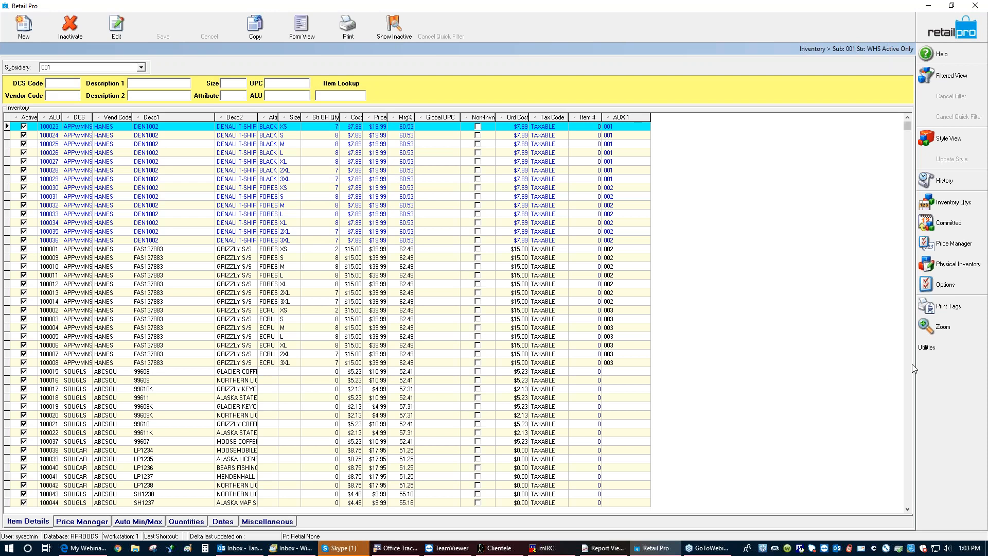
left_click(939, 349)
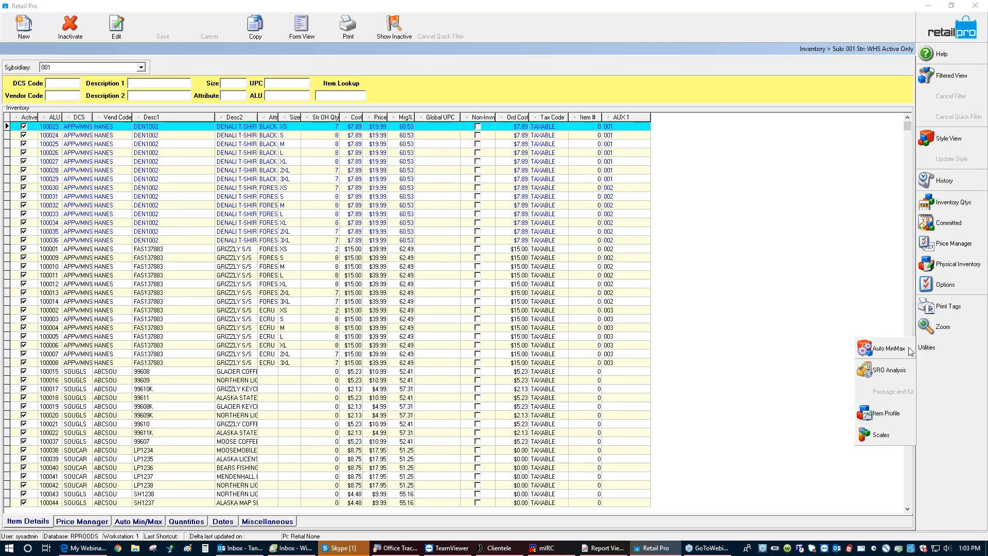
left_click(883, 353)
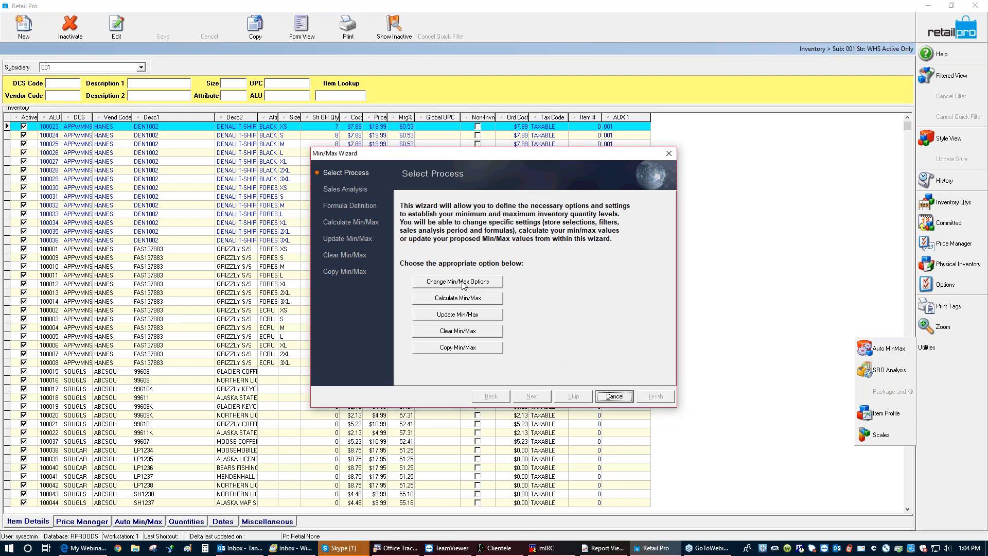
left_click(462, 298)
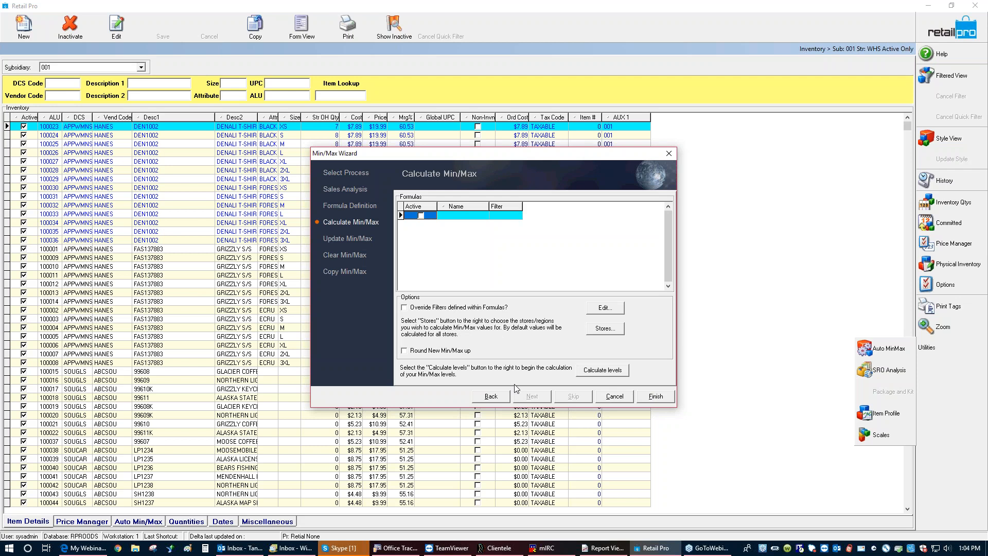
left_click(499, 394)
left_click(458, 284)
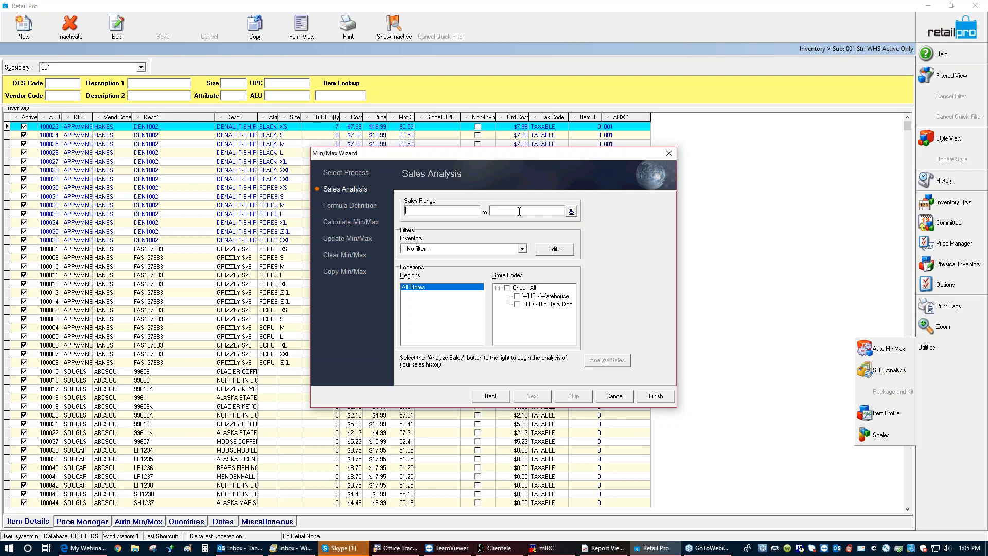
Step: Edit the MIN Max inventory filter for the sales analysis, clear all its criteria and accept it
left_click(522, 249)
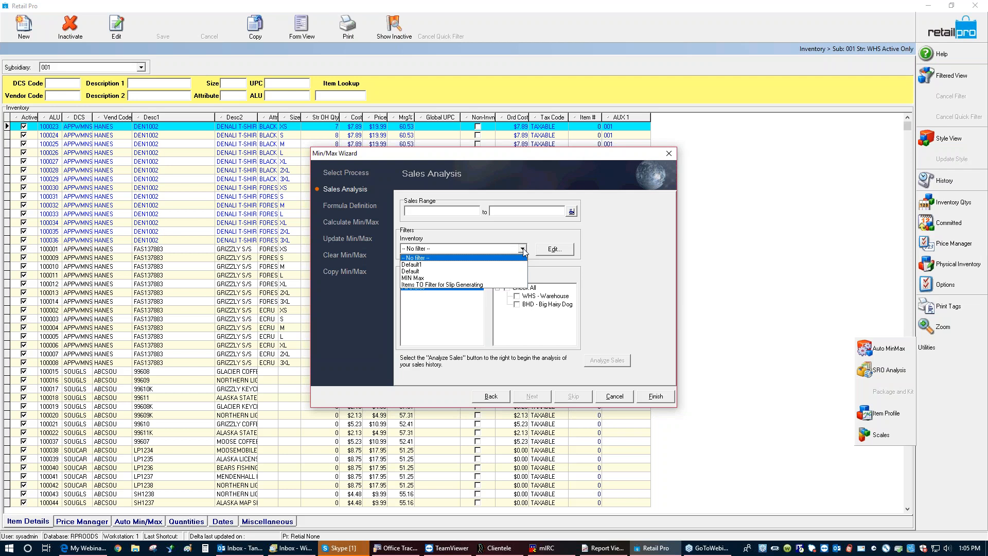
left_click(523, 249)
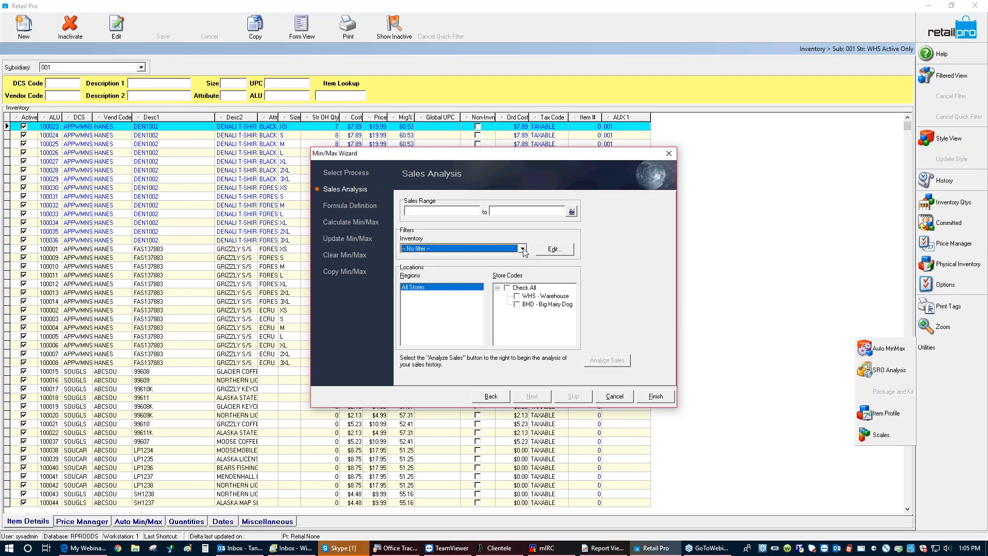
left_click(554, 250)
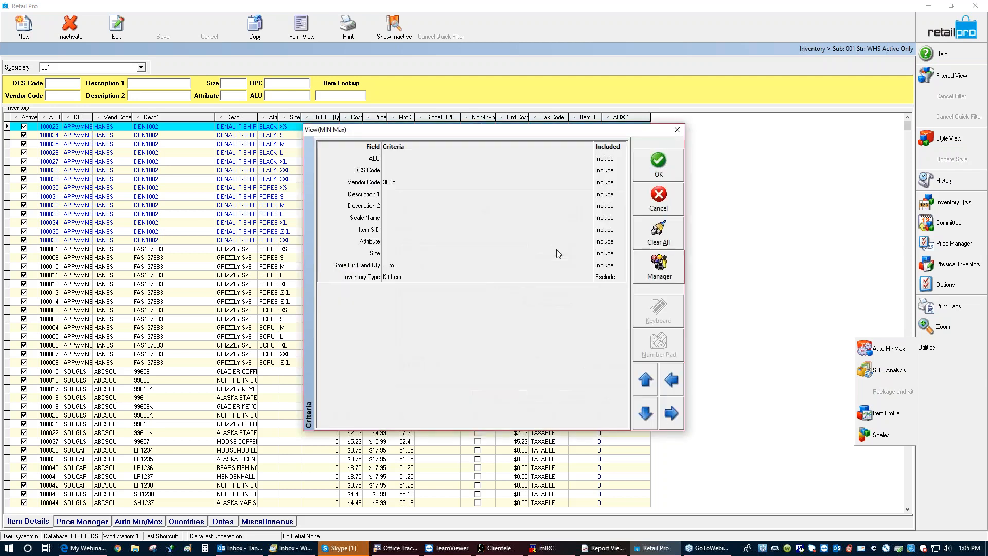
left_click(646, 238)
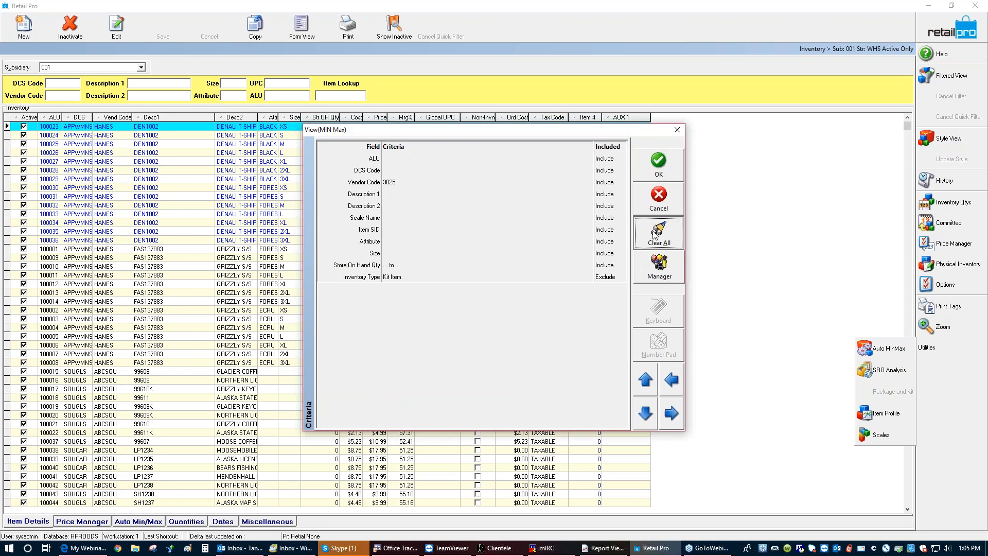
left_click(652, 164)
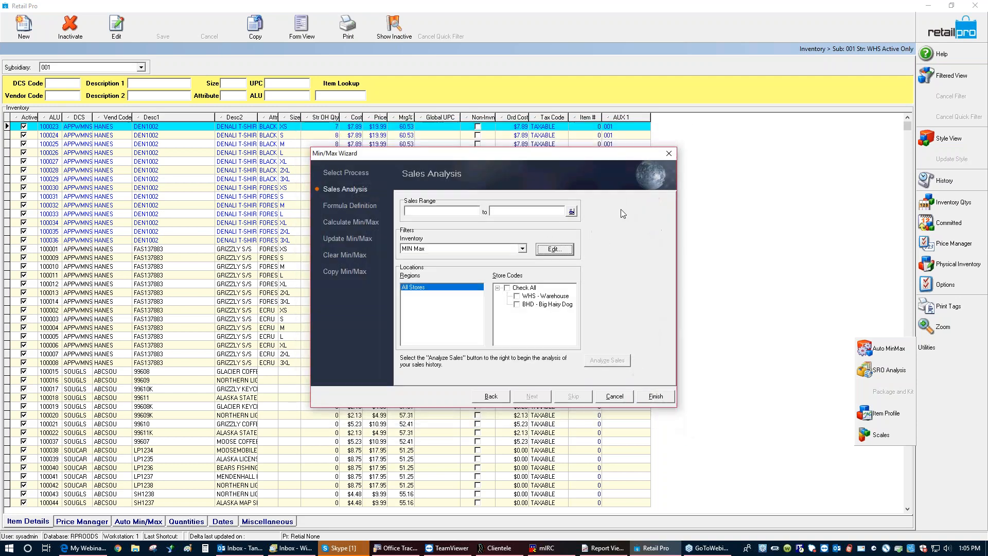
Step: Examine the criteria of the Default and Items TO Filter for Slip Generating inventory filters
left_click(522, 249)
left_click(463, 270)
left_click(550, 251)
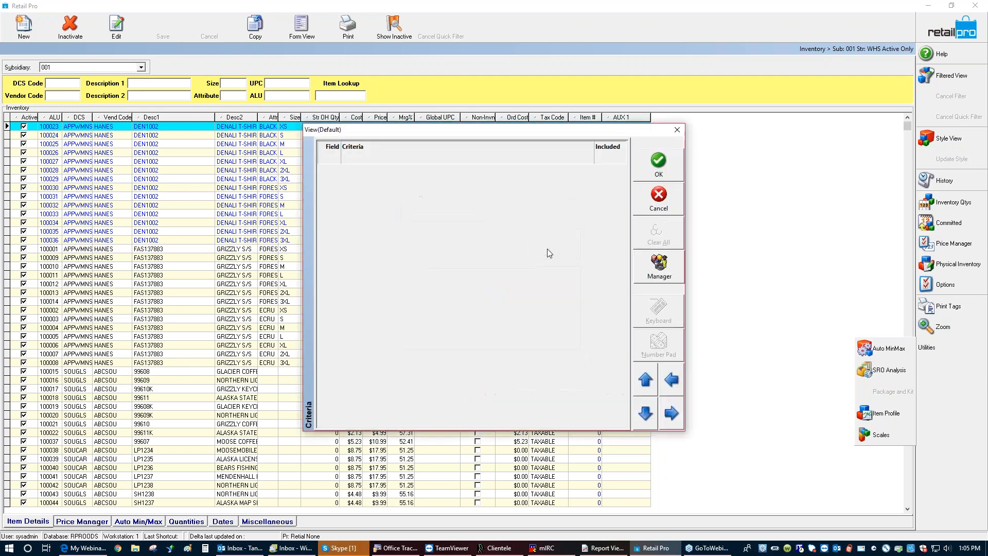
left_click(662, 171)
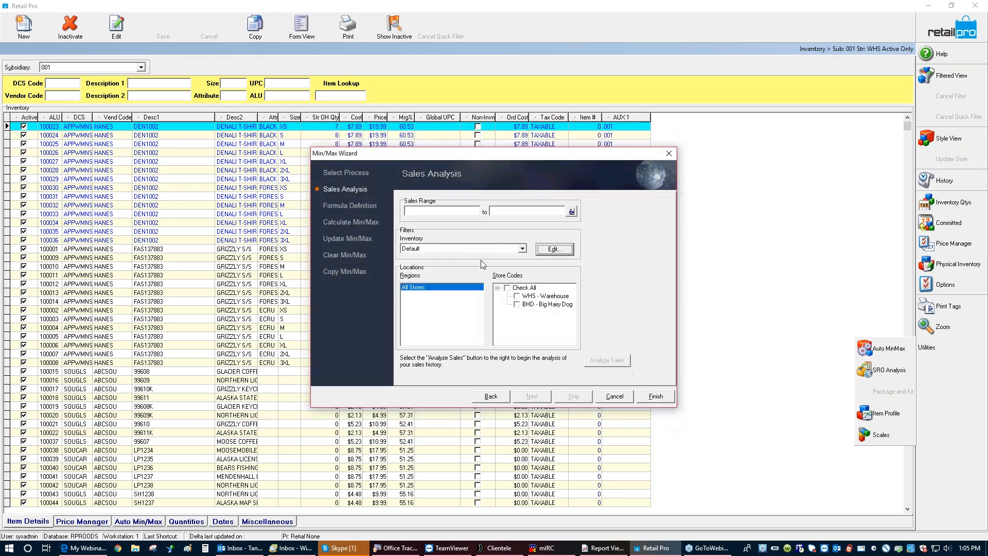
left_click(521, 249)
left_click(460, 284)
left_click(547, 254)
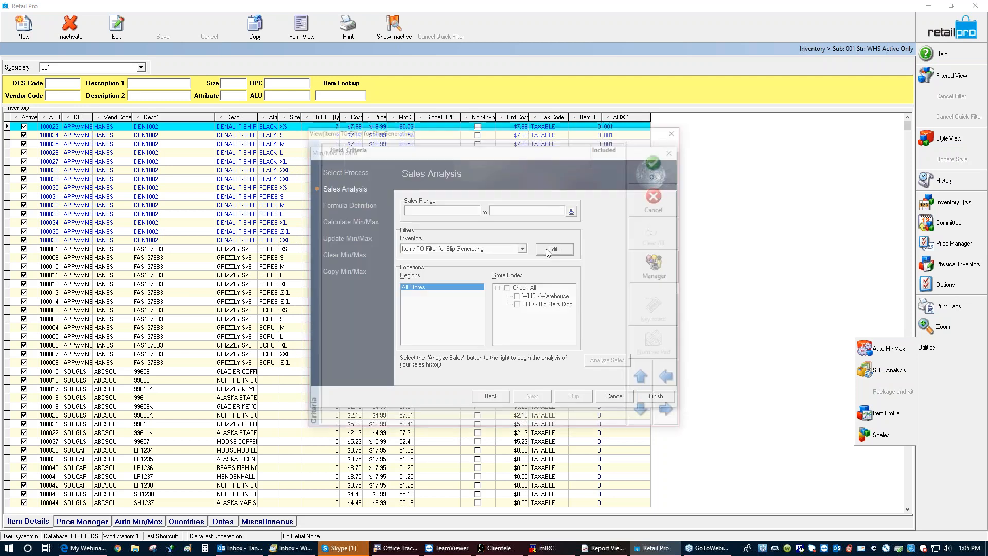
left_click(630, 174)
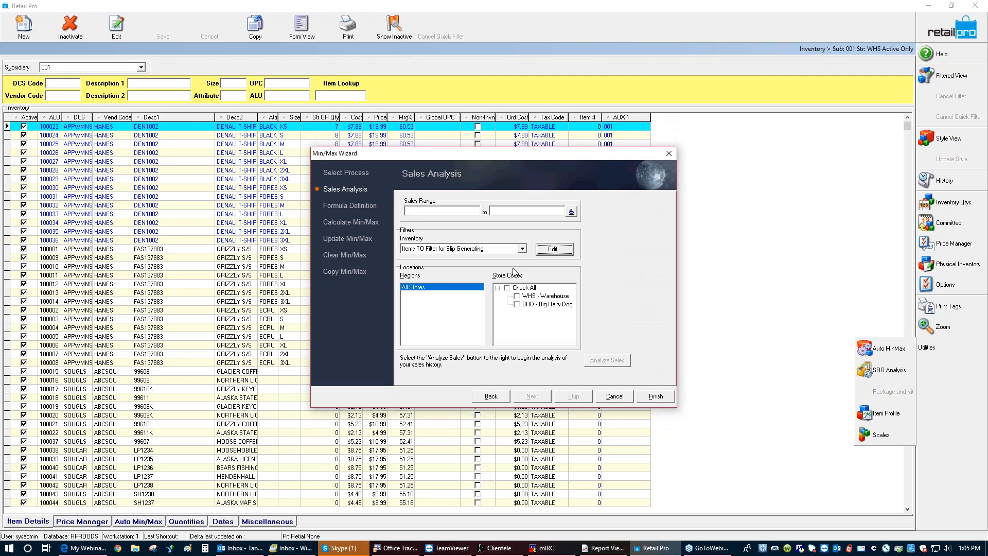
Step: Analyze sales with the MIN Max inventory filter for the store BHD - Big Hairy Dog
left_click(522, 249)
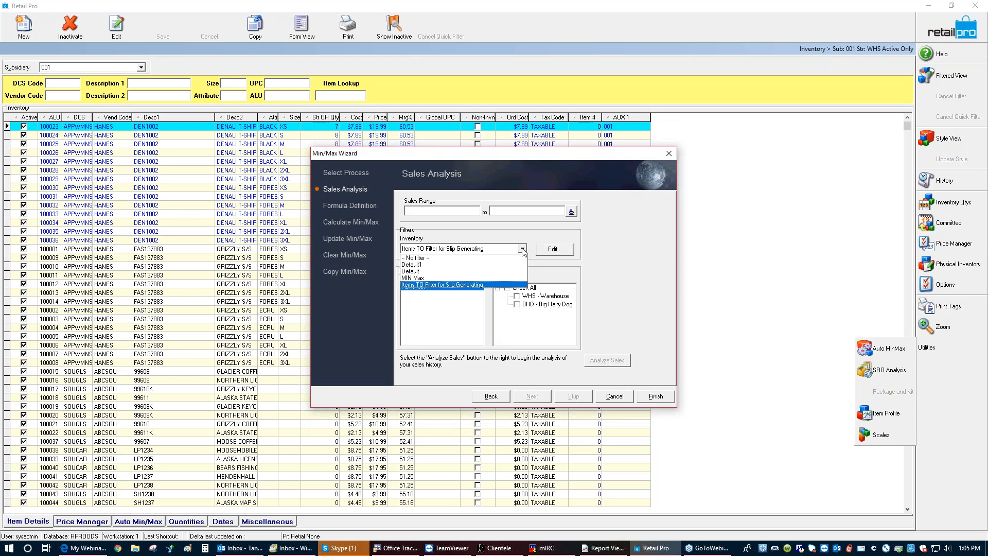
left_click(440, 278)
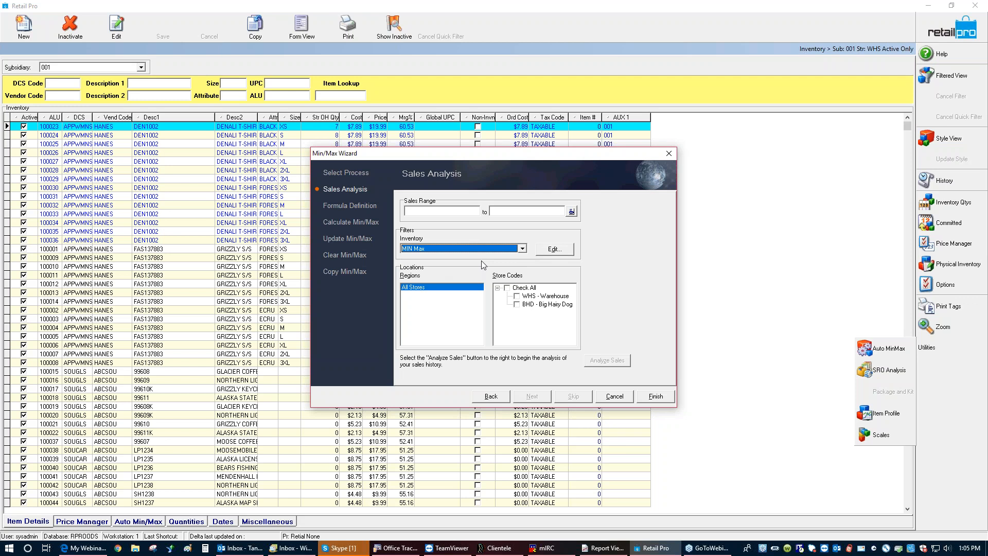
left_click(517, 305)
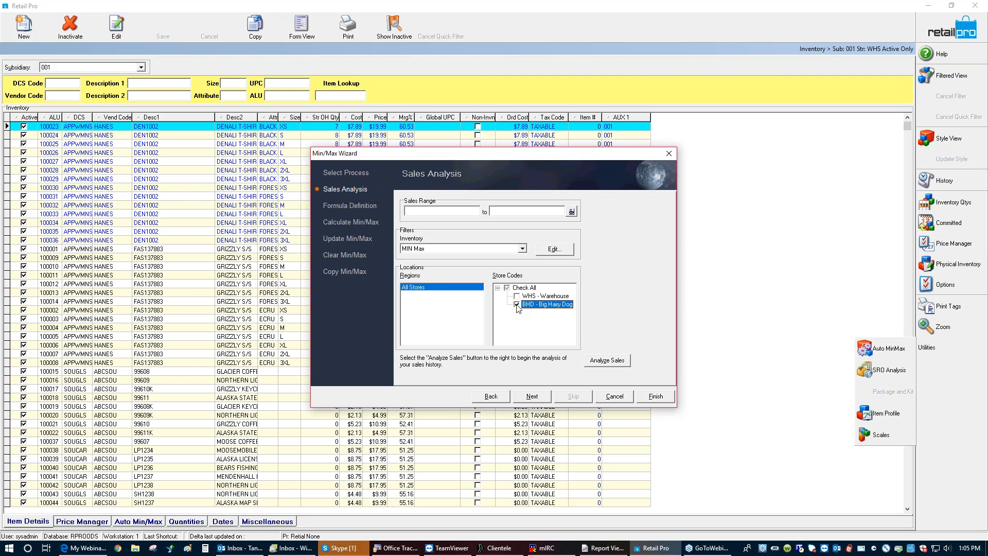
left_click(604, 363)
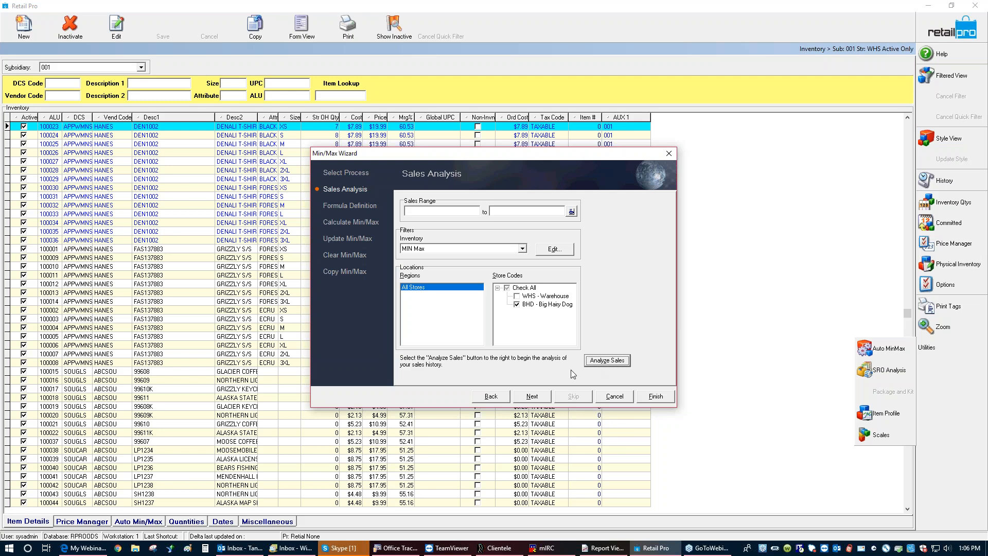
Step: Create a new formula definition named Webinar and check its maximum and minimum details
left_click(531, 397)
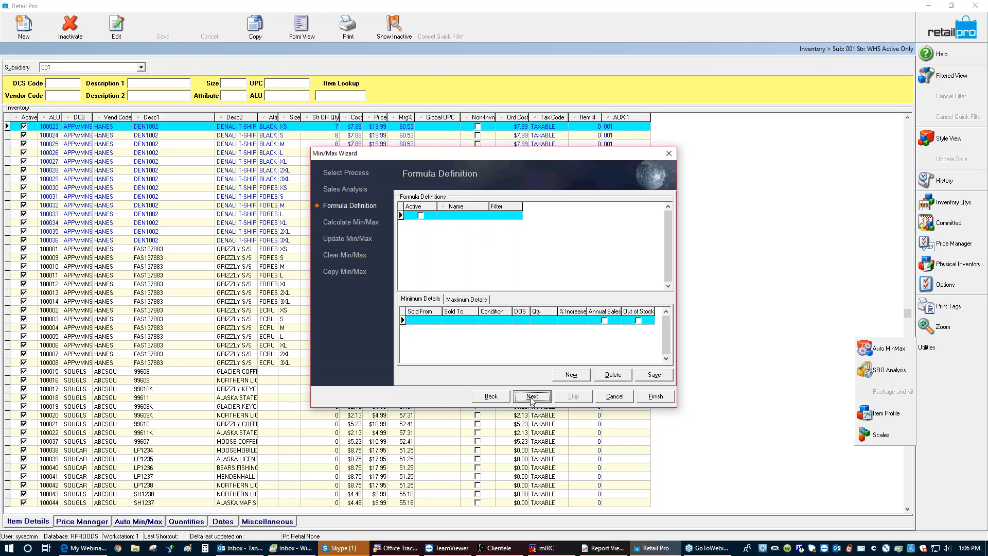
left_click(569, 376)
left_click(470, 220)
type("Webinar")
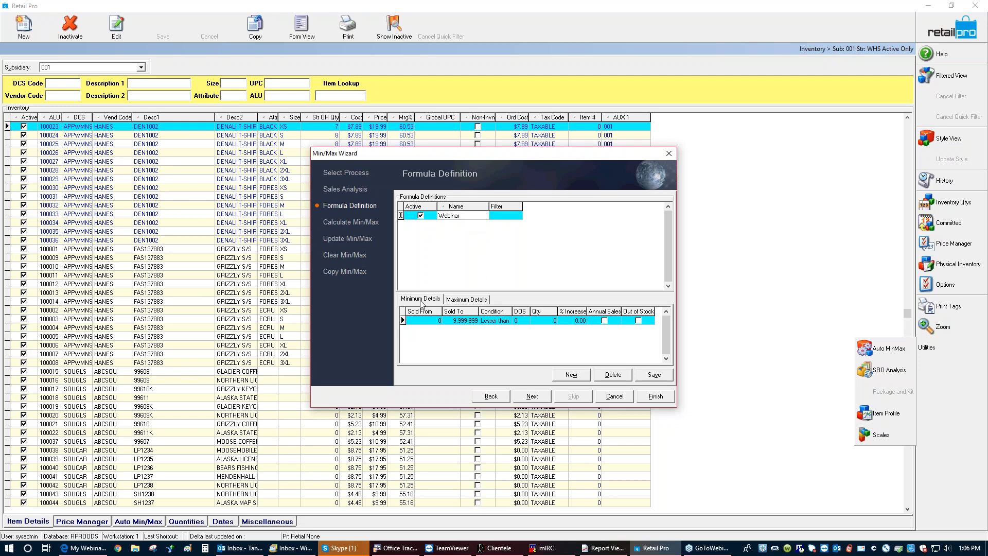
left_click(465, 300)
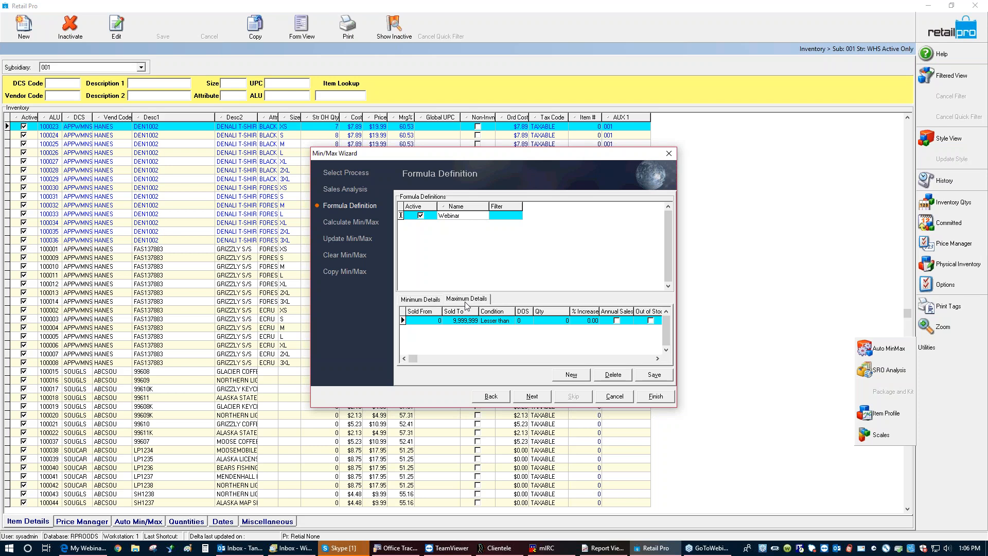
left_click(422, 300)
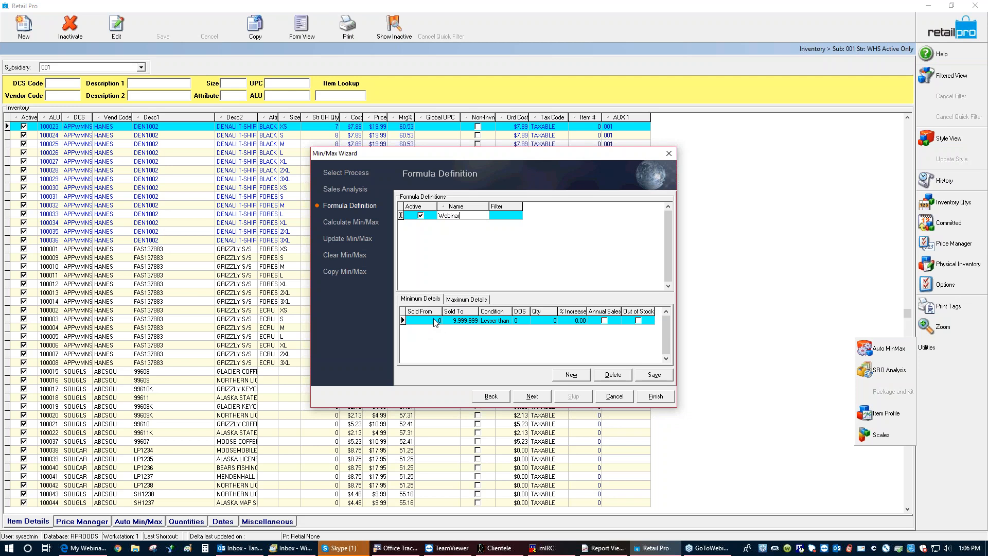
Step: Set the first sold range in the Webinar formula's minimum details from 1 to 5
left_click(435, 322)
left_click(459, 322)
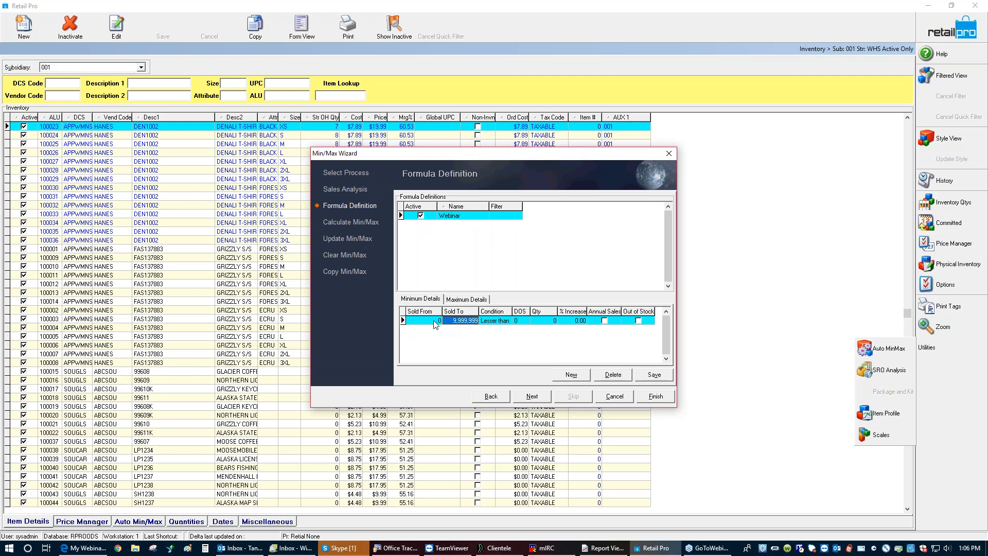
left_click(435, 321)
type("1")
left_click(456, 321)
type("5")
Step: Give the 1 to 5 minimum range the condition Greater than, a DOS of 30 and a quantity of 2
left_click(503, 323)
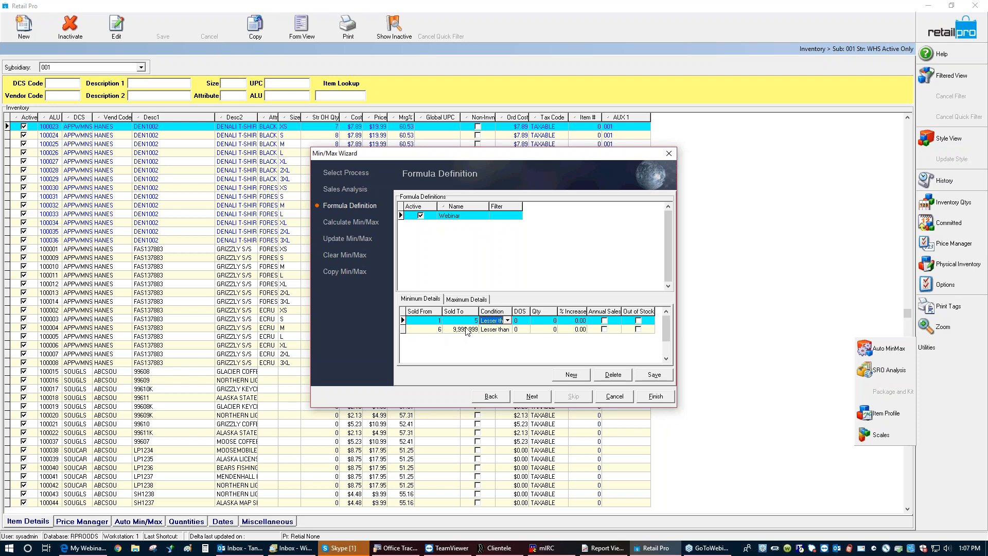
left_click(507, 320)
left_click(493, 336)
left_click(520, 320)
type("30")
left_click(543, 320)
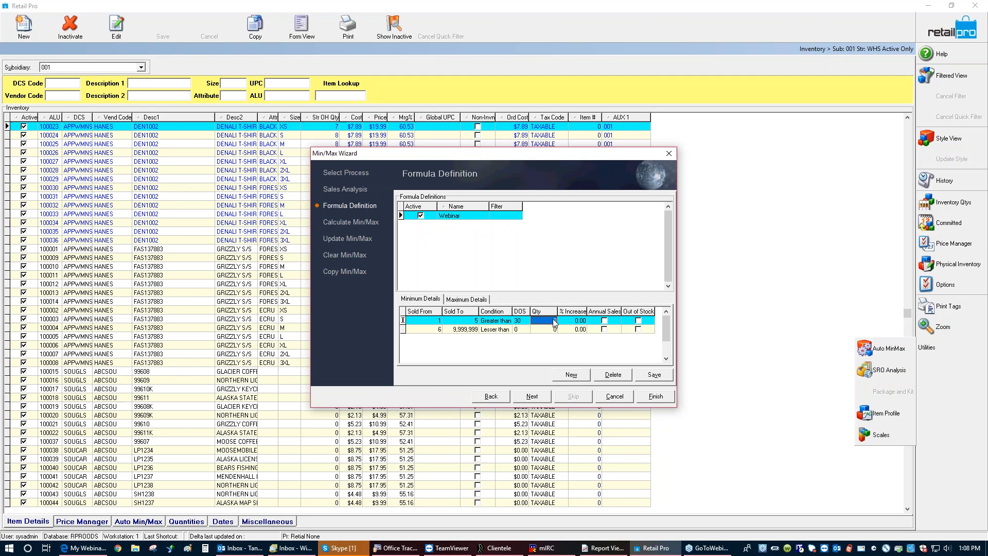
type("2")
left_click(514, 321)
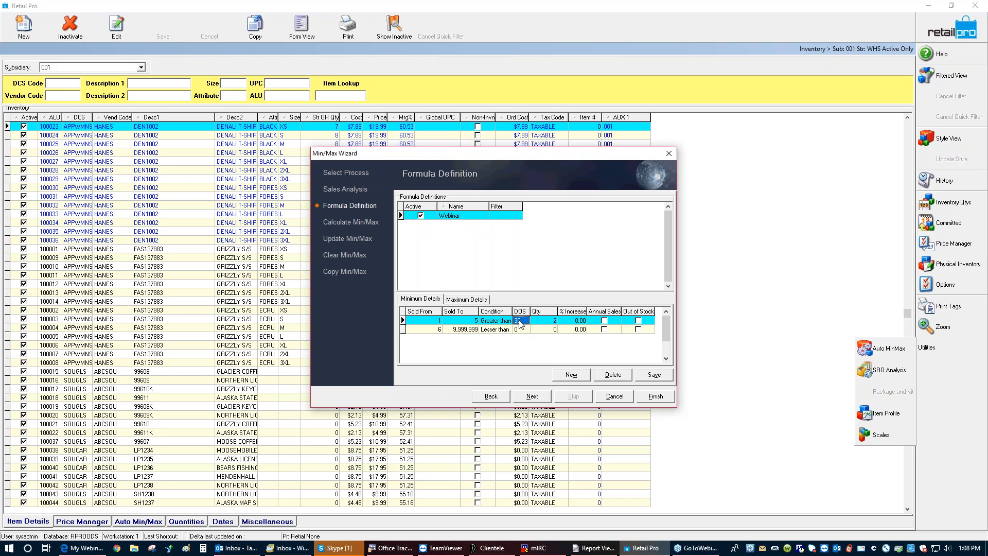
Step: Set the % Increase of the 1 to 5 minimum range to 3
left_click(581, 323)
type("3")
key("Tab")
Step: Give the minimum range starting at 6 the condition Greater than, a DOS of 30 and a quantity of 6
left_click(504, 332)
left_click(507, 329)
left_click(495, 344)
left_click(524, 331)
left_click(522, 330)
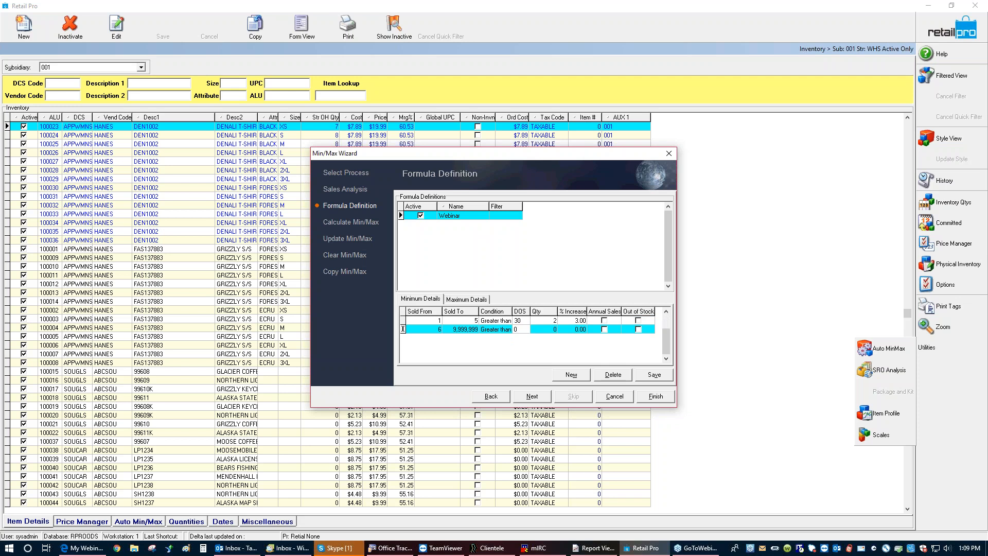
key("BackSpace")
type("30")
left_click(549, 331)
type("6")
Step: Set the % Increase of the 1 to 5 minimum range to 0
left_click(579, 329)
left_click(580, 321)
type("0")
key("Tab")
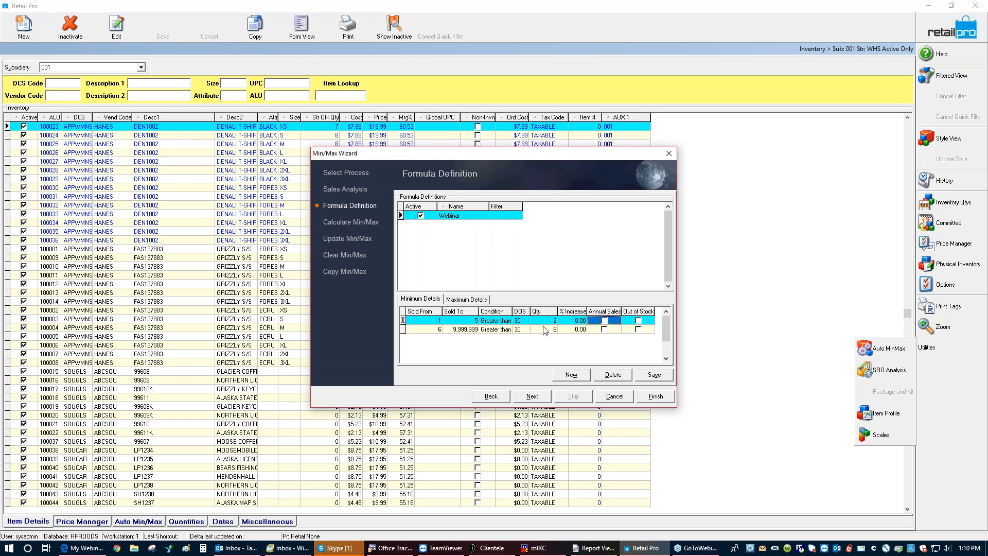
Step: Set the first sold range in the Webinar formula's maximum details from 1 to 5
left_click(460, 300)
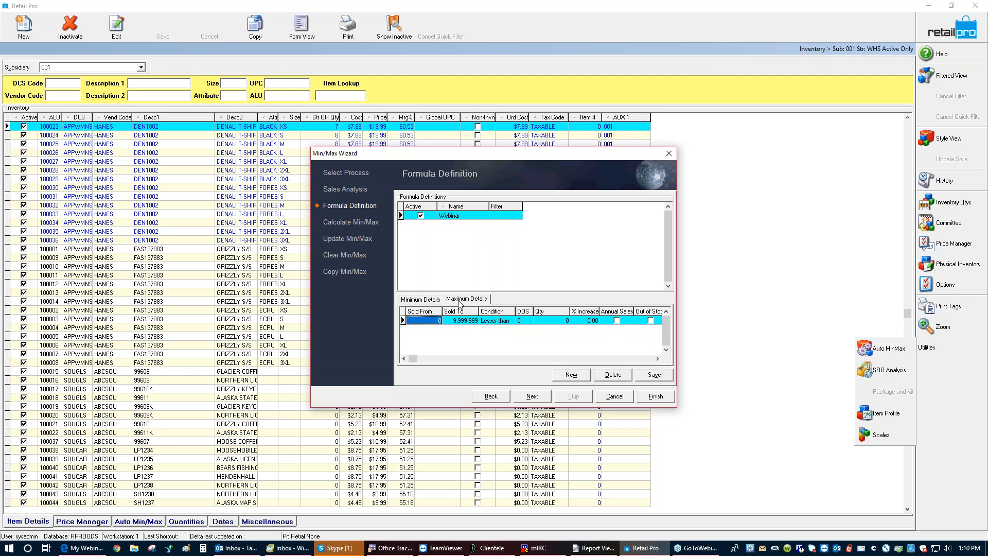
left_click(436, 321)
type("1")
left_click(465, 321)
type("5")
Step: Give the 1 to 5 maximum range a DOS of 30, a quantity of 5 and the condition Greater than
left_click(497, 321)
left_click(527, 319)
type("30")
left_click(546, 322)
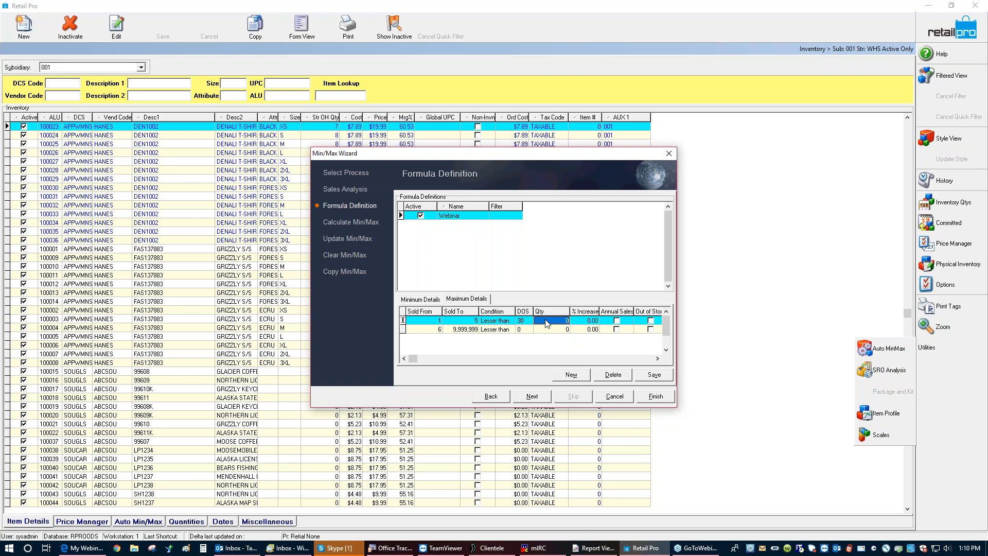
type("5")
left_click(507, 322)
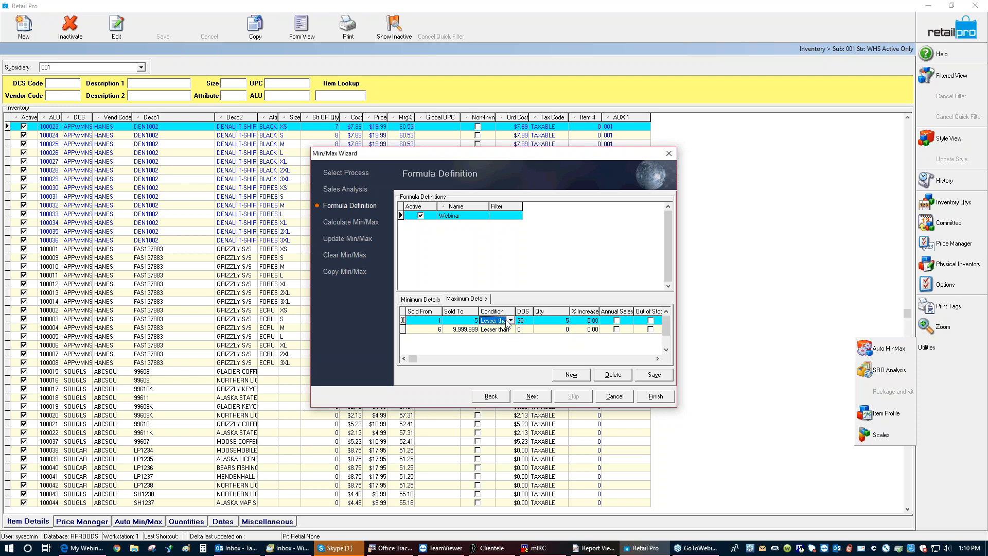
left_click(511, 321)
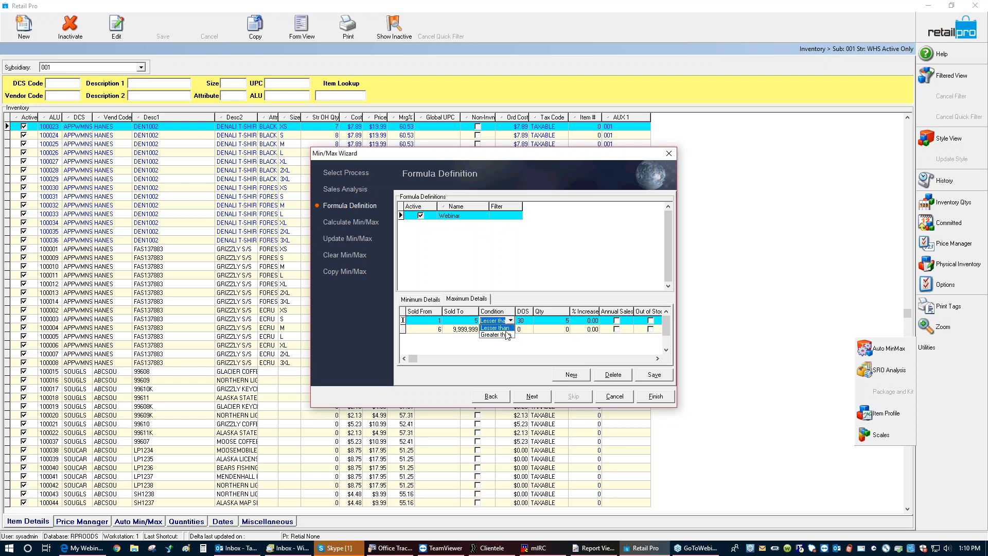
left_click(507, 335)
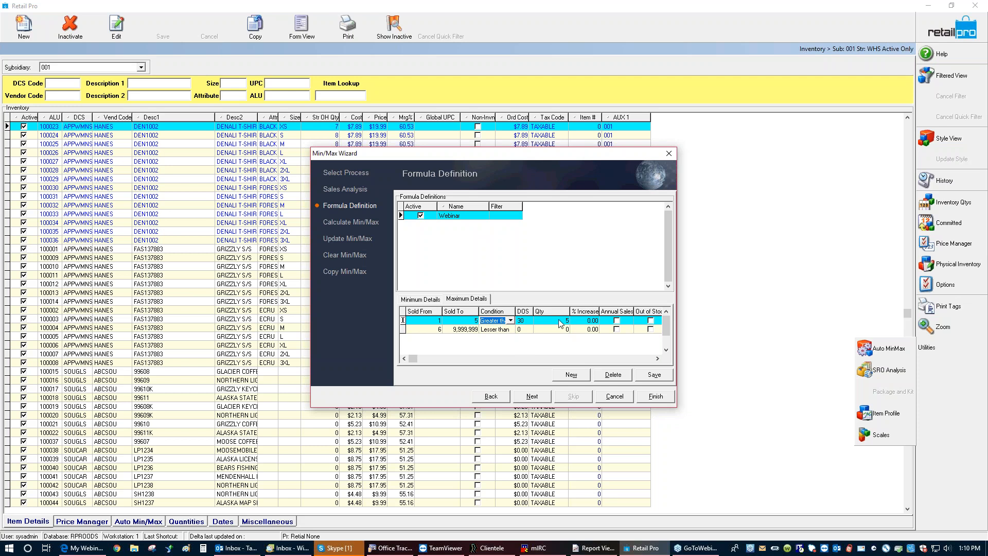
Step: Give the maximum range starting at 6 the condition Greater than, a DOS of 30 and a quantity of 15, and save the formula
left_click(513, 331)
left_click(512, 330)
left_click(497, 339)
left_click(525, 332)
type("30")
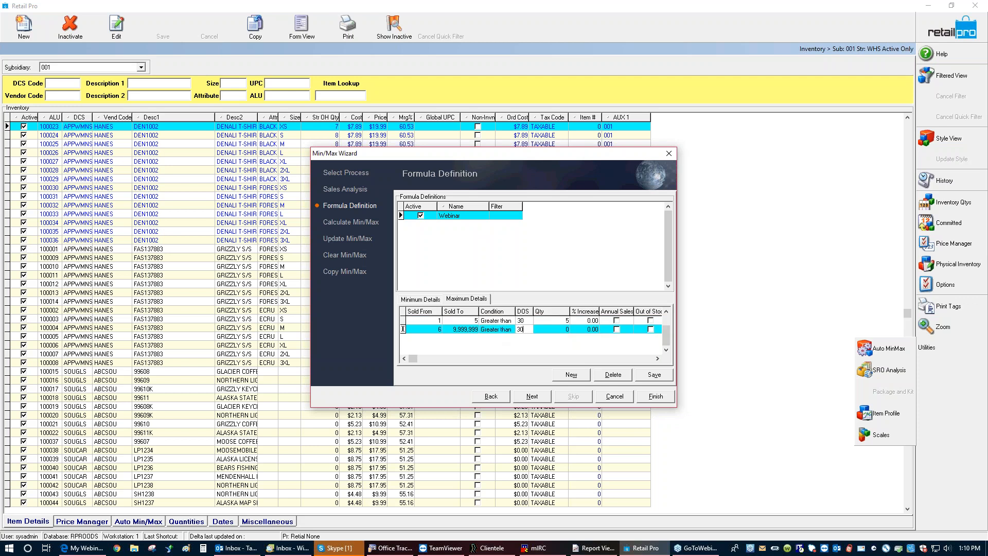
left_click(561, 333)
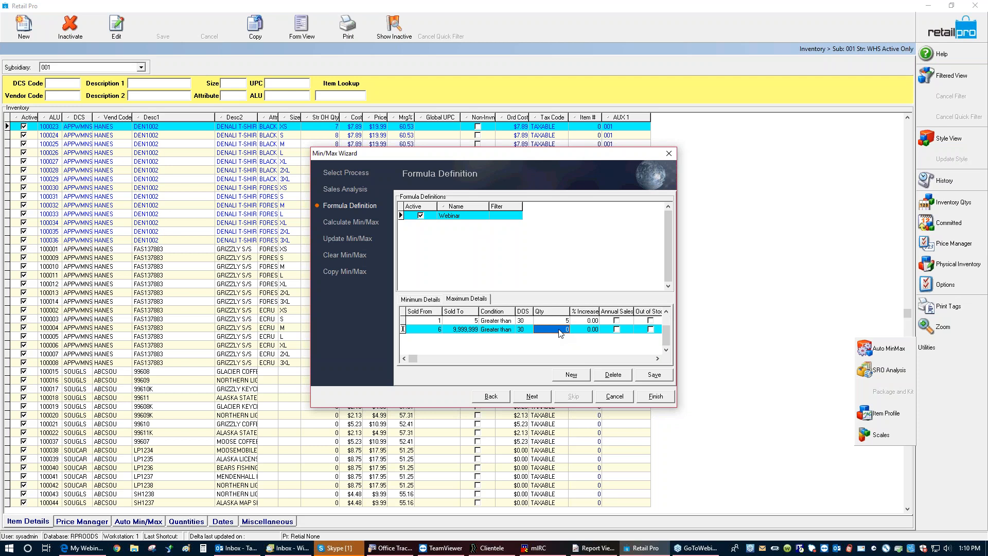
type("15")
left_click(655, 378)
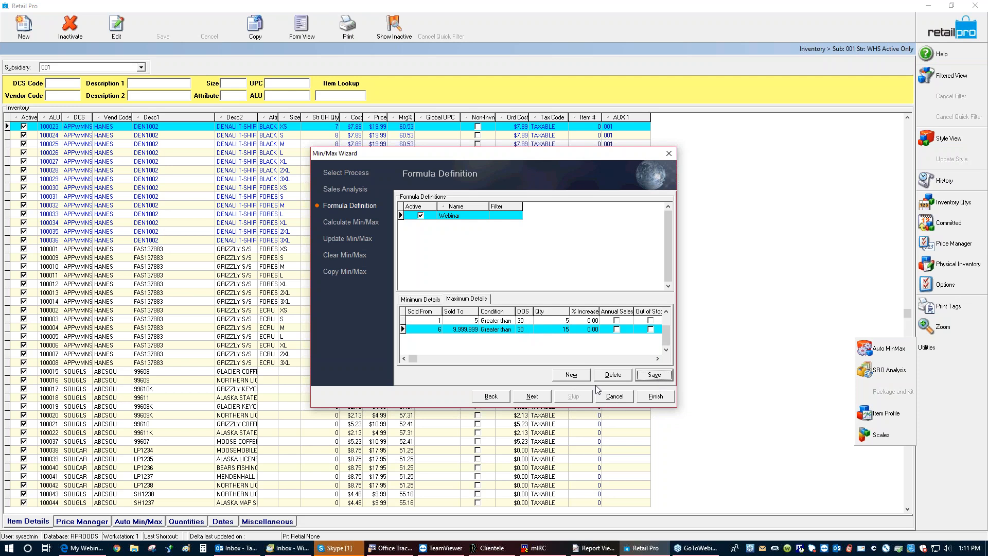
Step: Calculate the Min/Max levels with the Webinar formula, finish the wizard and save the settings
left_click(532, 397)
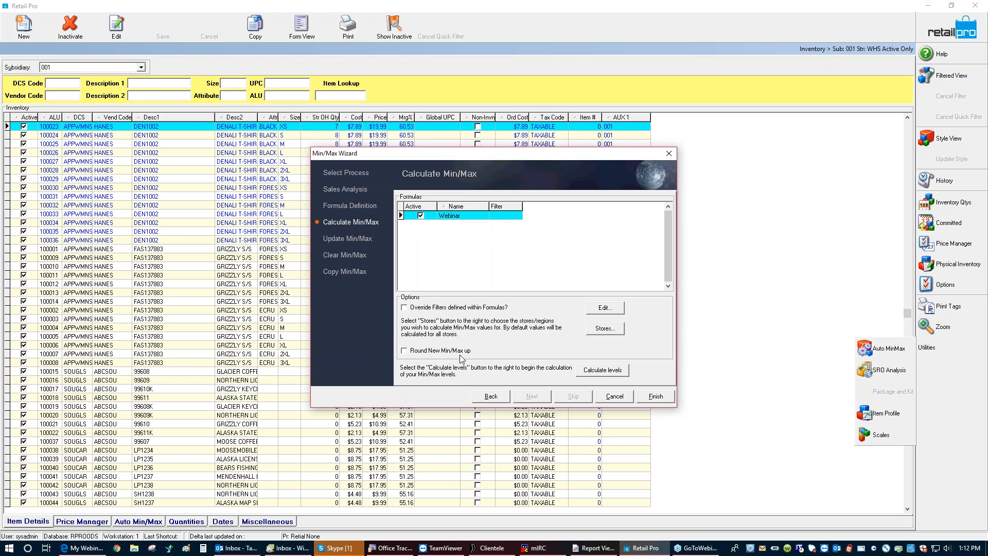
left_click(608, 370)
left_click(655, 396)
left_click(473, 289)
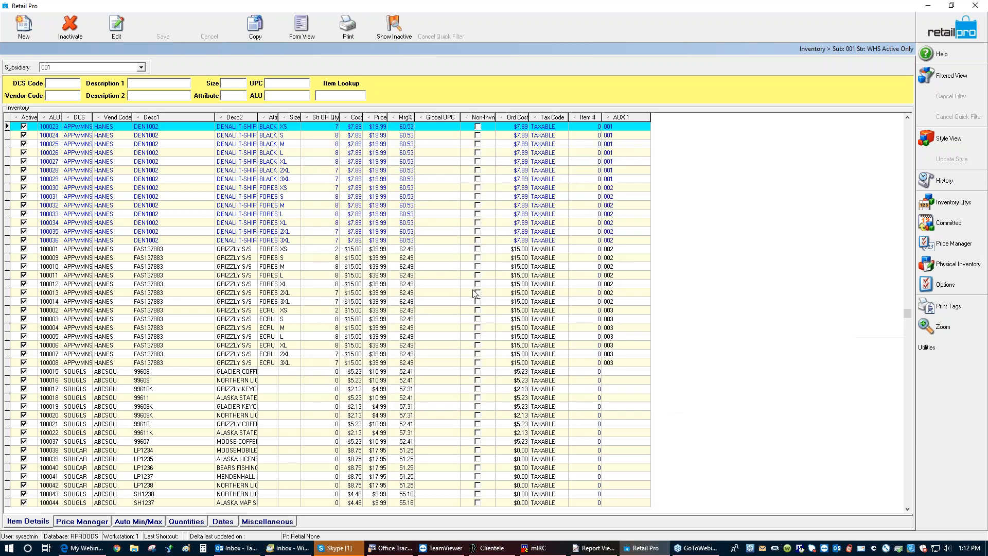
Step: Run Update Min/Max in the Auto MinMax wizard for store BHD - Big Hairy Dog and save the settings
left_click(931, 349)
left_click(888, 348)
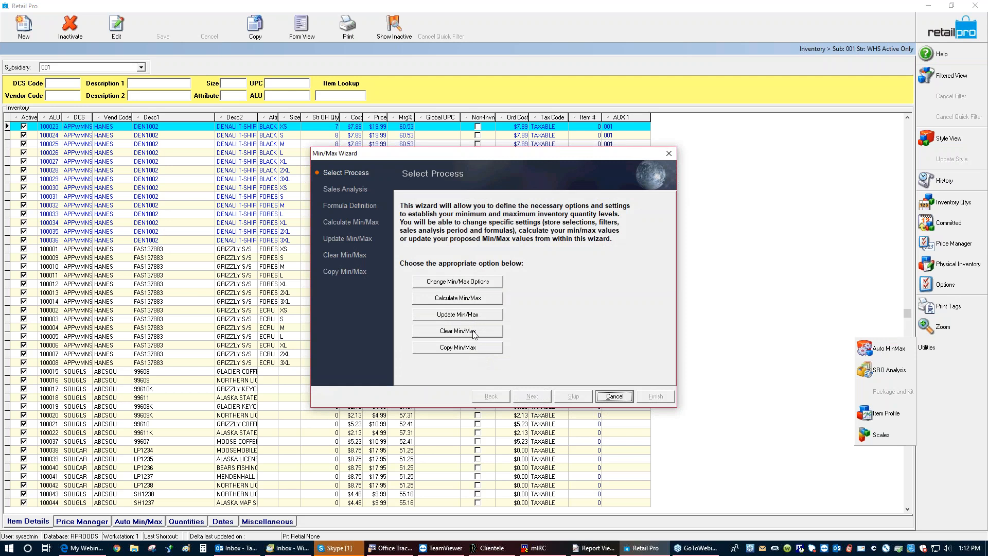
left_click(475, 317)
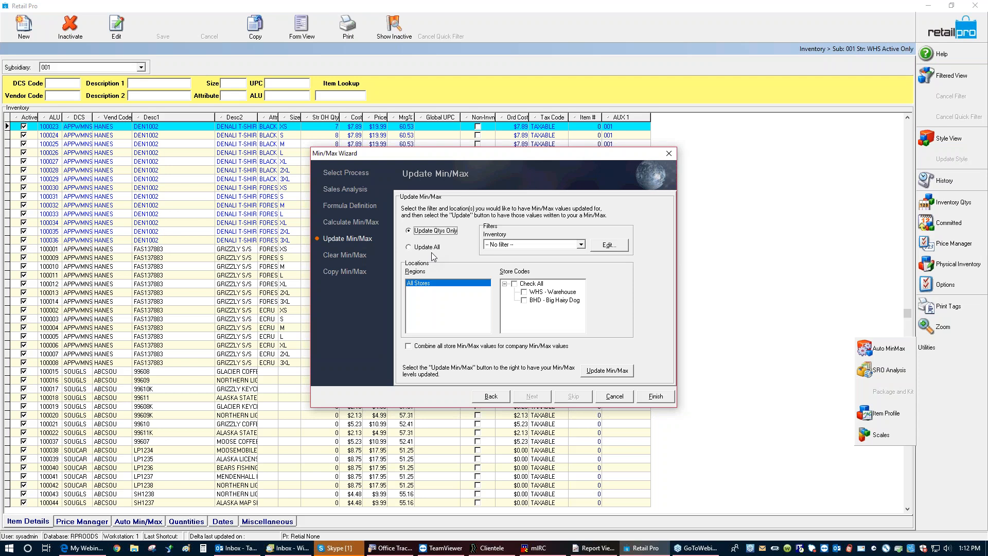
left_click(525, 301)
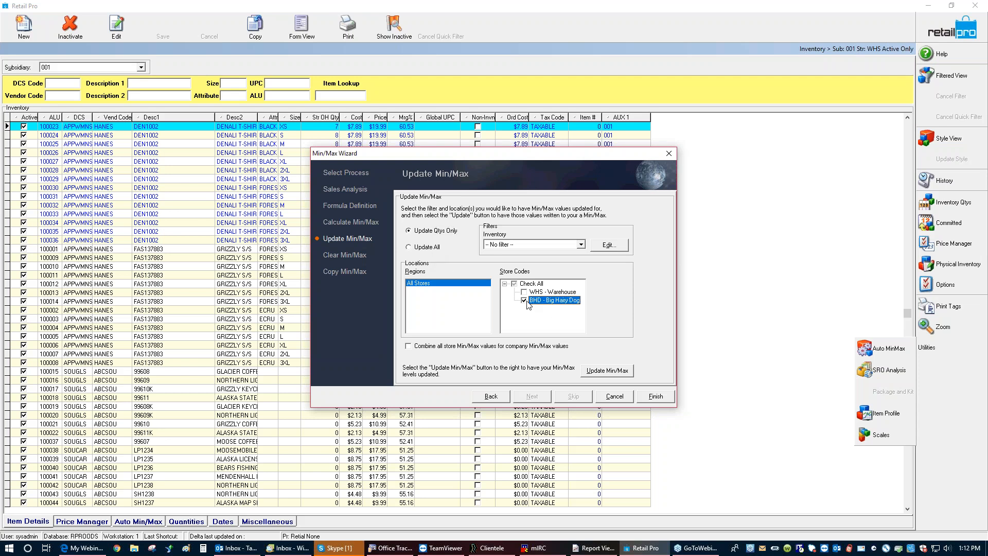
left_click(609, 372)
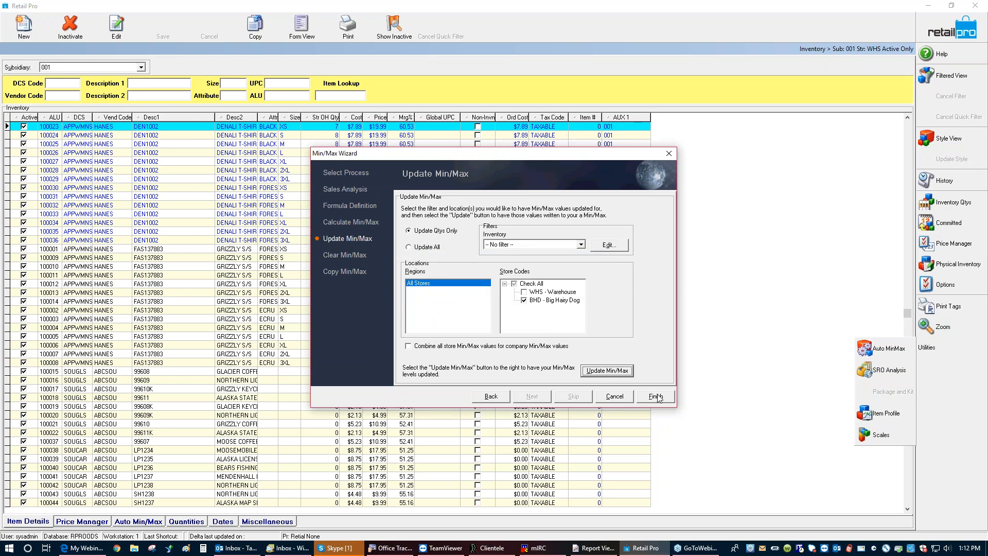
left_click(656, 396)
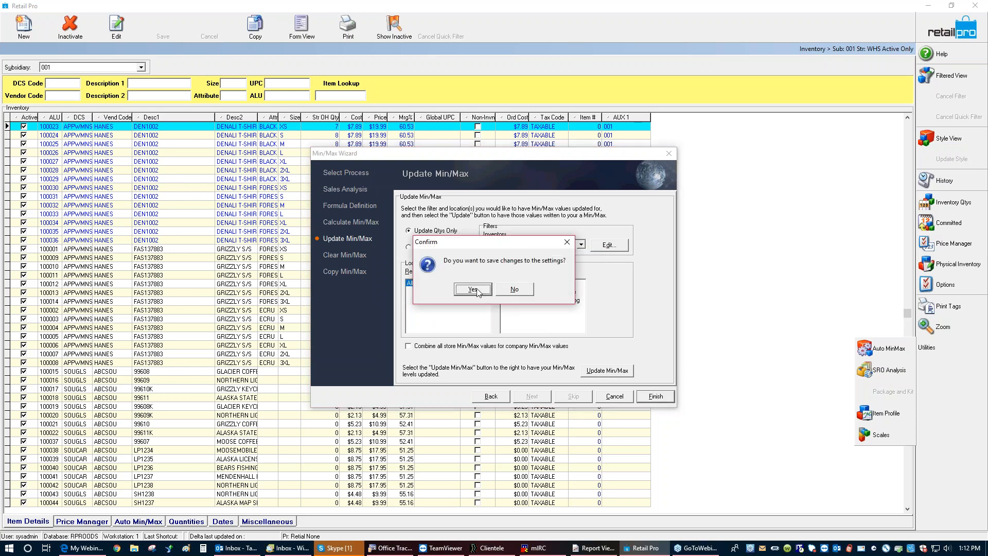
left_click(474, 290)
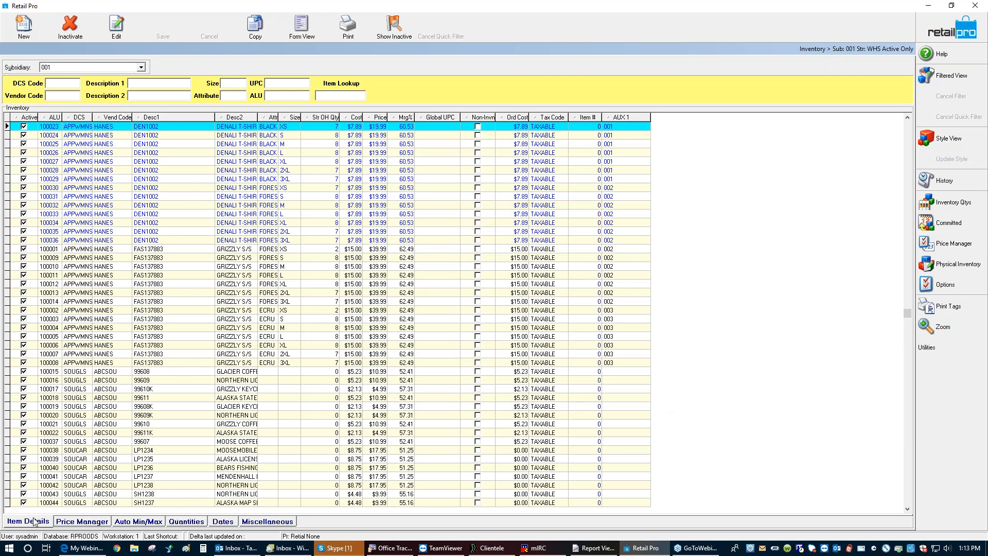
Step: Show the inventory's Auto Min/Max columns and rerun the Min/Max update for BHD - Big Hairy Dog, saving the settings
left_click(144, 524)
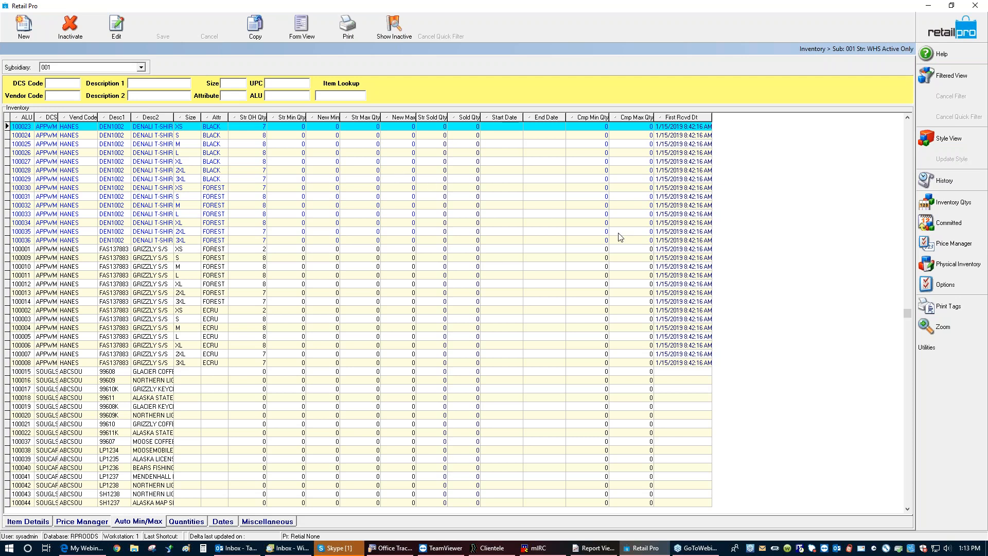
left_click(941, 344)
left_click(888, 348)
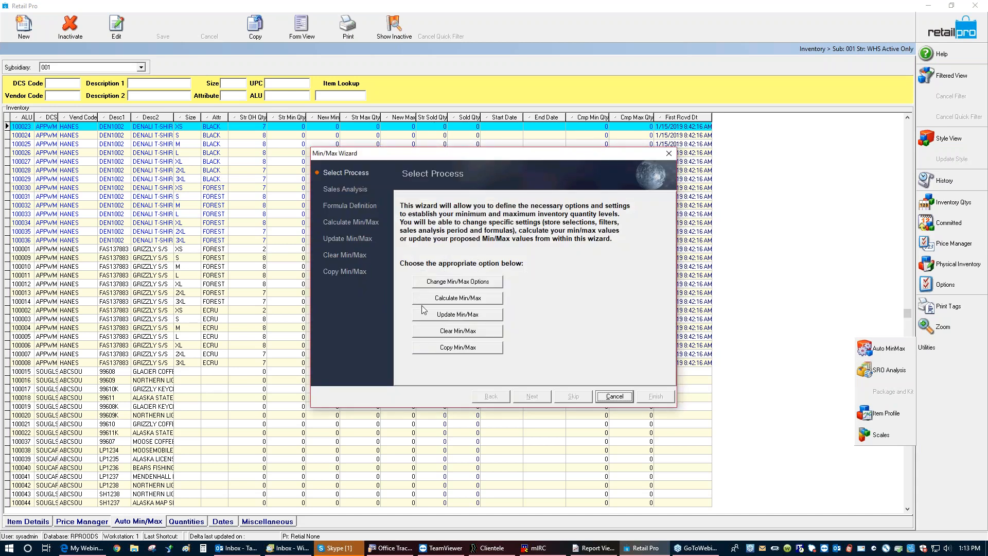
left_click(450, 316)
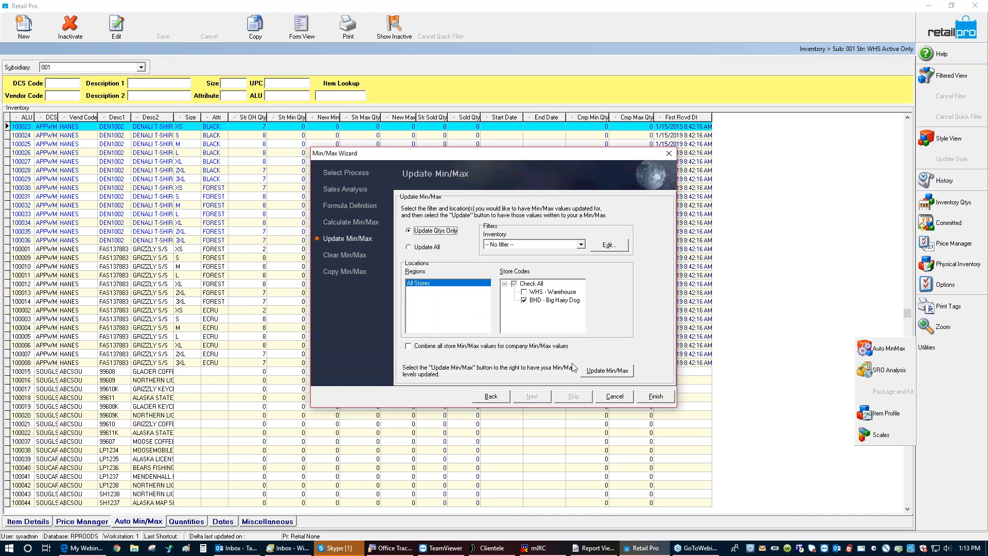
left_click(607, 371)
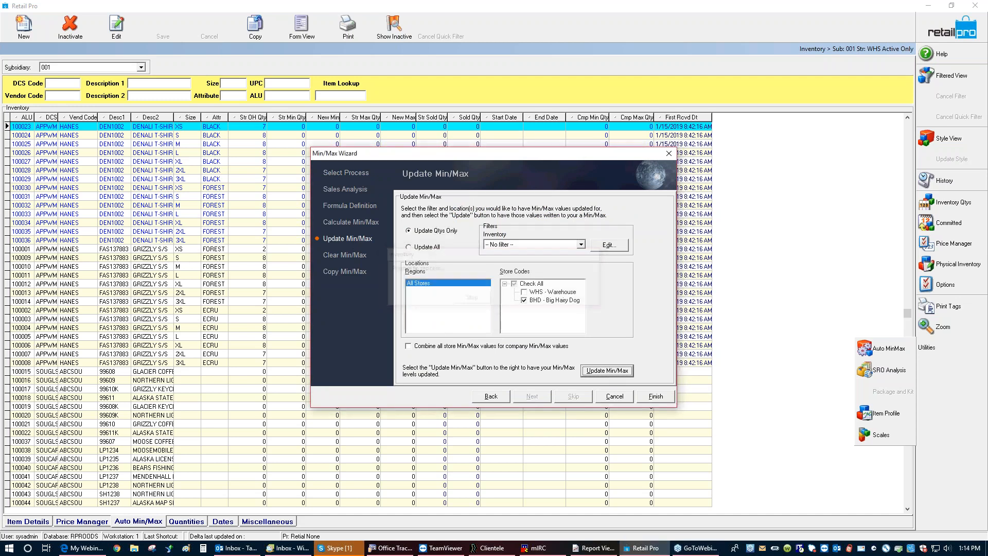
left_click(645, 397)
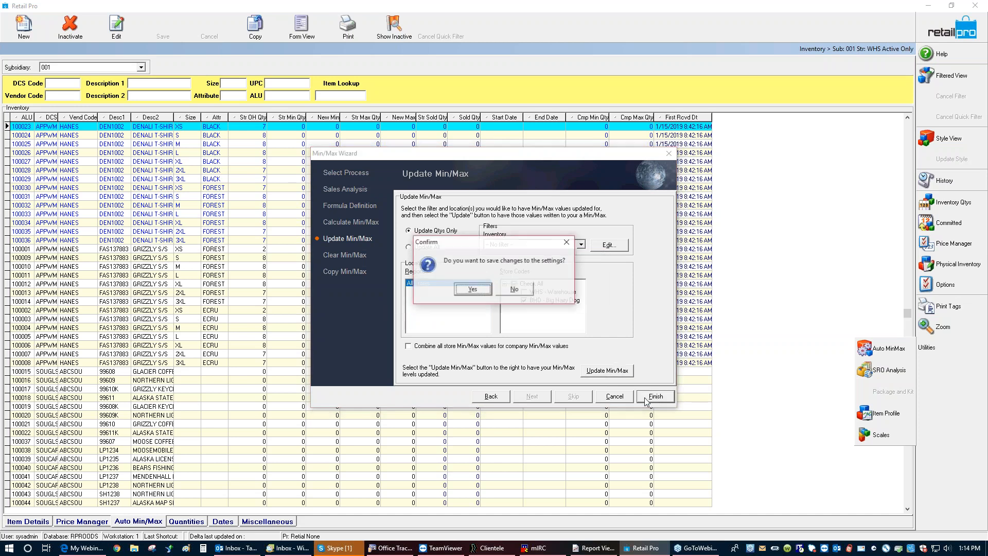
left_click(472, 293)
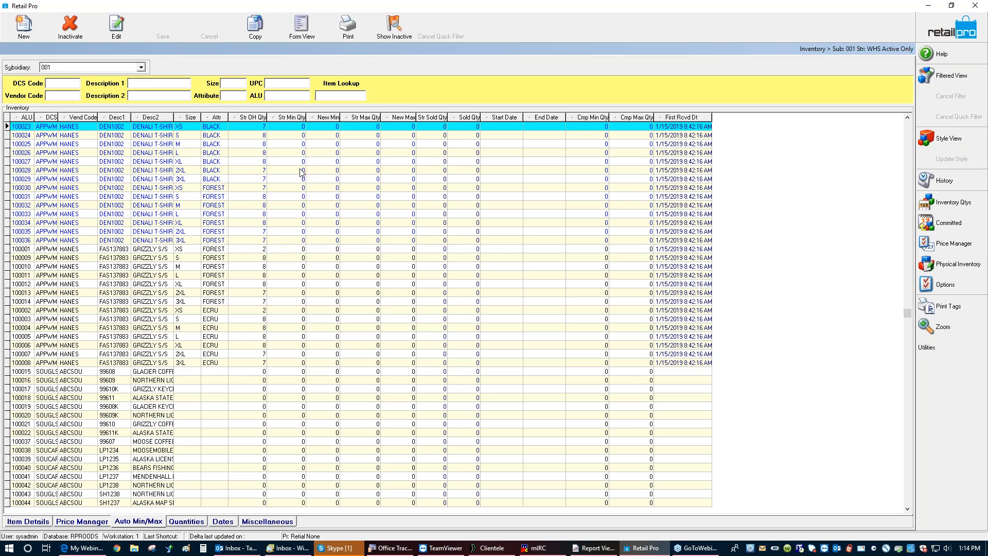
Step: Fill in a Str Min Qty of 2 down the list from item 100023 through the forest Grizzly S/S in size L
left_click_drag(907, 312, 906, 131)
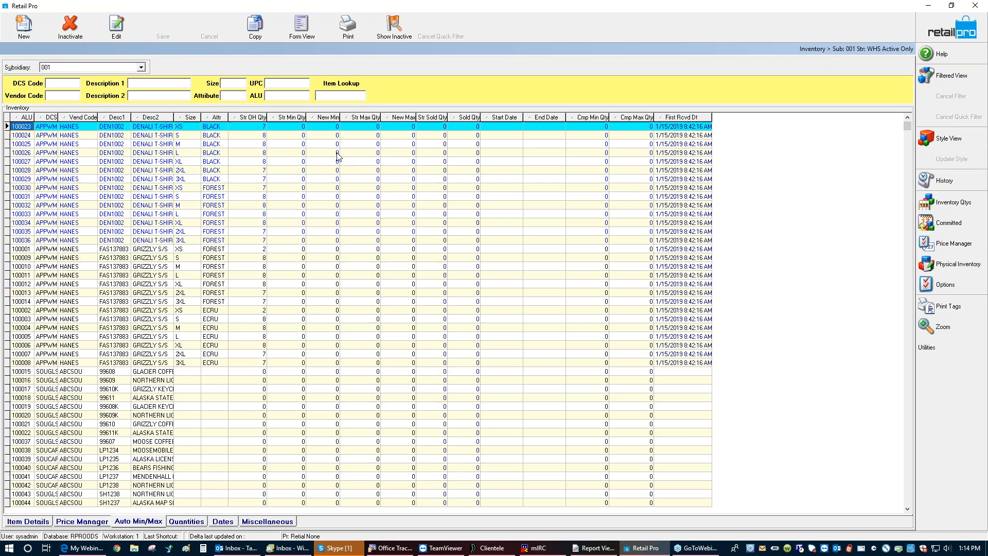
left_click(298, 129)
left_click(298, 128)
type("2")
key("Down")
type("2")
key("Down")
type("2")
key("Down")
type("2")
key("Down")
key("2")
key("Down")
key("Down")
type("22")
key("Down")
type("2")
key("Down")
type("2")
key("Down")
key("2")
key("Down")
key("2")
key("Down")
type("2")
key("Down")
type("2")
key("Down")
key("2")
key("Down")
key("2")
key("Down")
type("2")
key("Down")
type("2")
key("Down")
type("2")
Step: Correct the Str Min Qty of the black Denali T-shirts in sizes 2XL and 3XL to 2
left_click(286, 179)
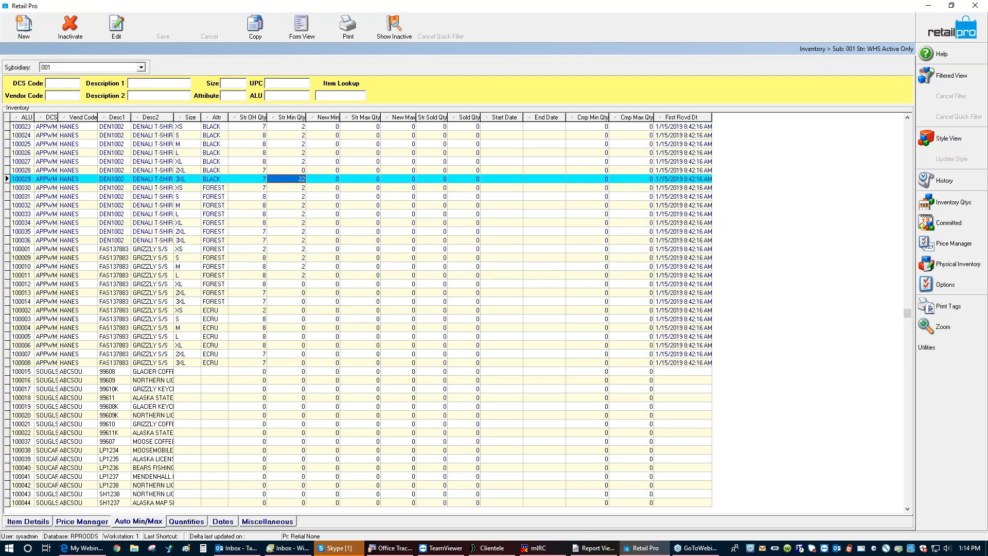
left_click(8, 170)
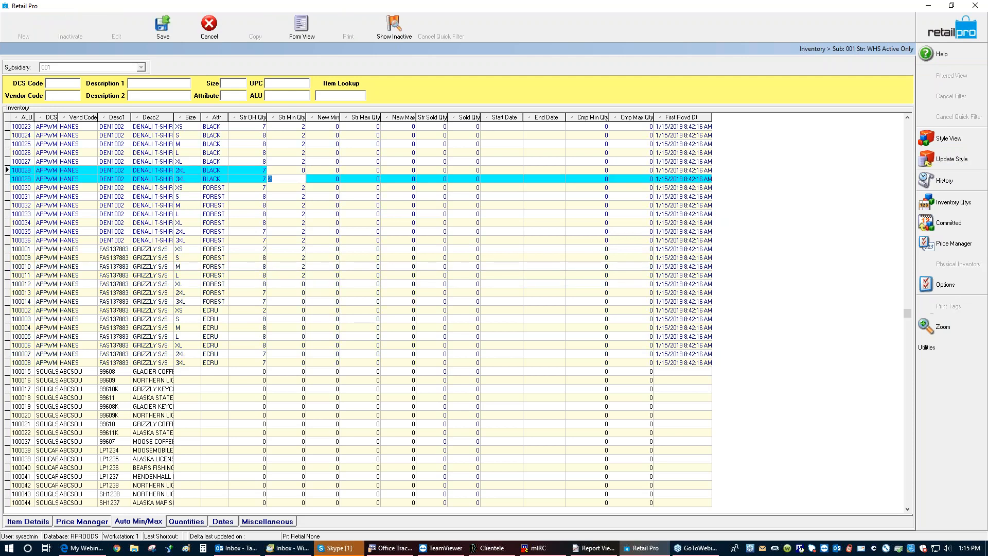
type("2")
key("Down")
Step: Set the Str Min Qty to 2 for the items from the forest Grizzly S/S in XL down to item 100047
key("Down")
key("Down")
key("Down")
key("Down")
key("Down")
key("Down")
key("Down")
key("Down")
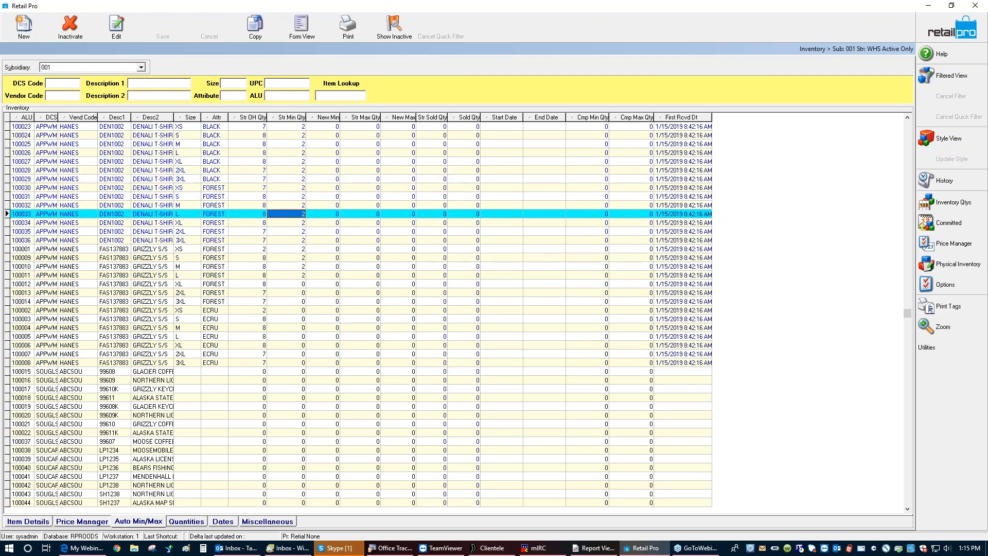
key("Down")
key("Down")
key("Down")
key("Down")
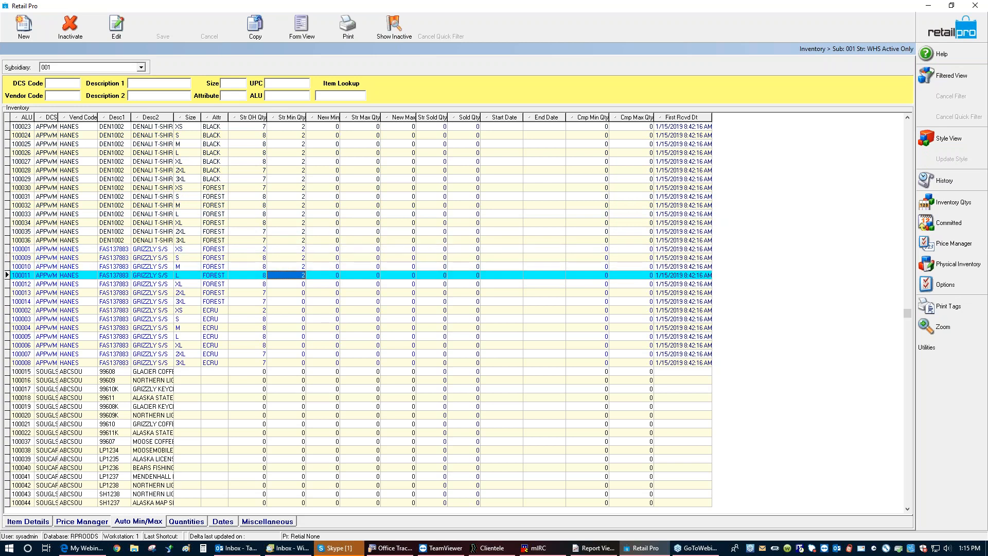
type("2")
key("Down")
key("2")
key("Down")
key("2")
key("Down")
key("2")
key("Down")
key("2")
key("Down")
key("2")
key("Down")
key("2")
key("Down")
key("2")
key("Down")
key("2")
key("Down")
key("2")
key("Down")
key("2")
key("Down")
key("2")
key("Down")
key("2")
key("Down")
key("2")
key("Down")
key("2")
key("Down")
key("2")
key("Down")
key("2")
key("Down")
key("2")
key("Down")
key("2")
key("Down")
key("2")
key("Down")
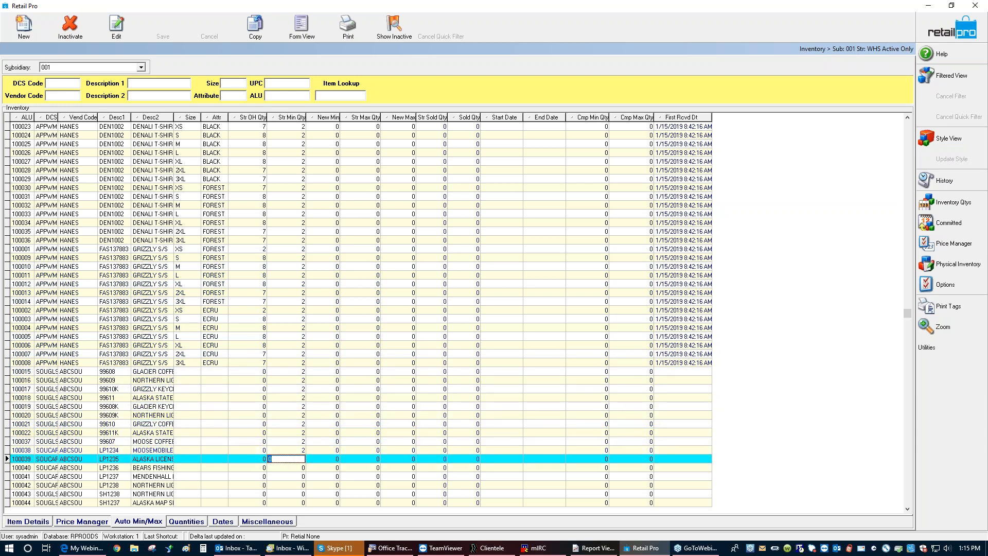
key("2")
key("Down")
key("2")
key("Down")
key("2")
key("Down")
key("2")
key("Down")
key("2")
key("Down")
key("2")
key("Down")
key("2")
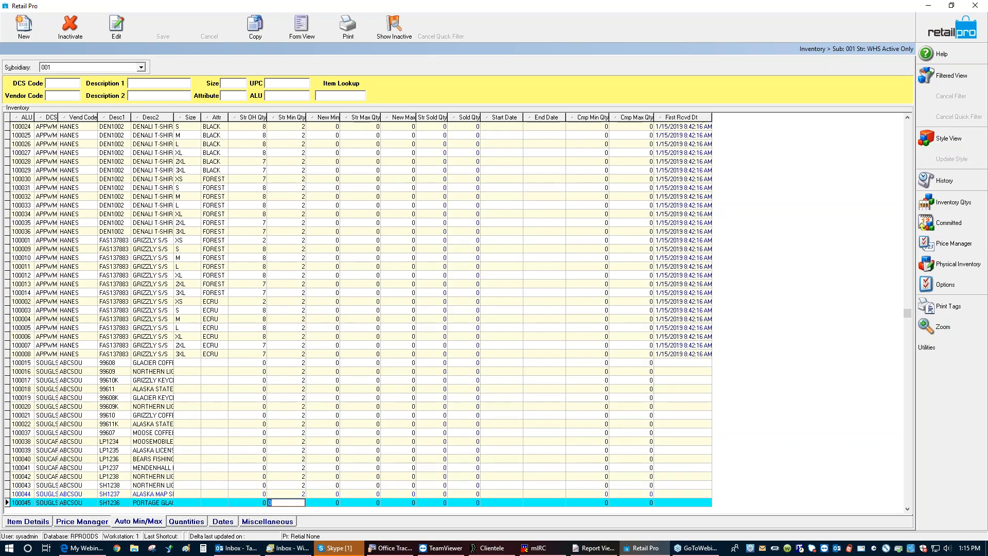
key("Down")
key("2")
key("Down")
key("2")
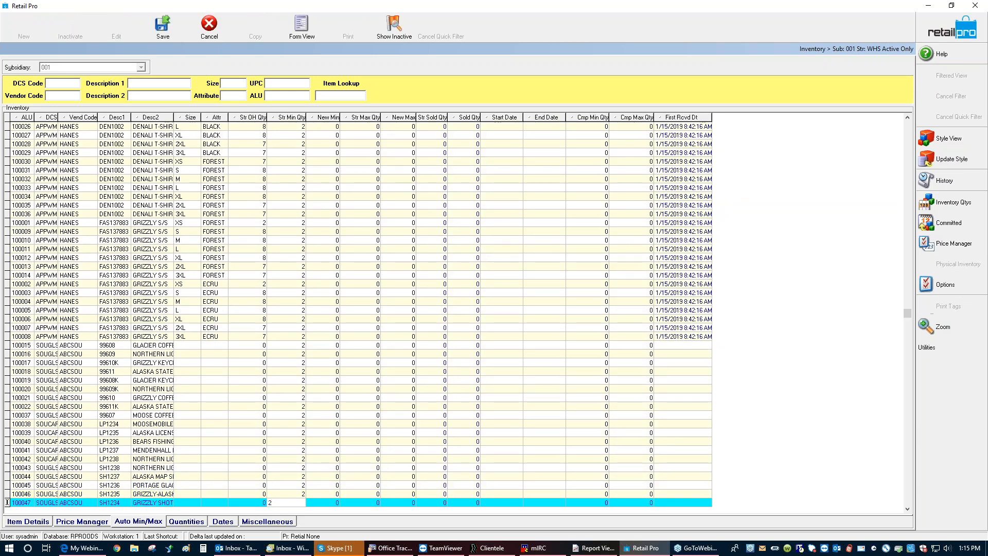
Step: Fill in a Str Max Qty of 10 from the black Denali T-shirt in L (100026) through the ecru Grizzly S/S in XS
left_click(368, 129)
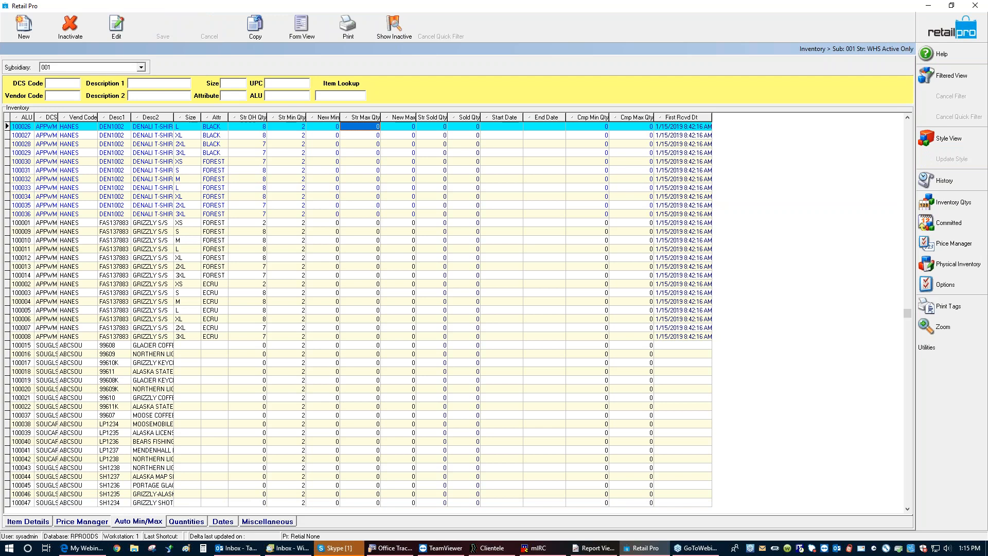
type("10")
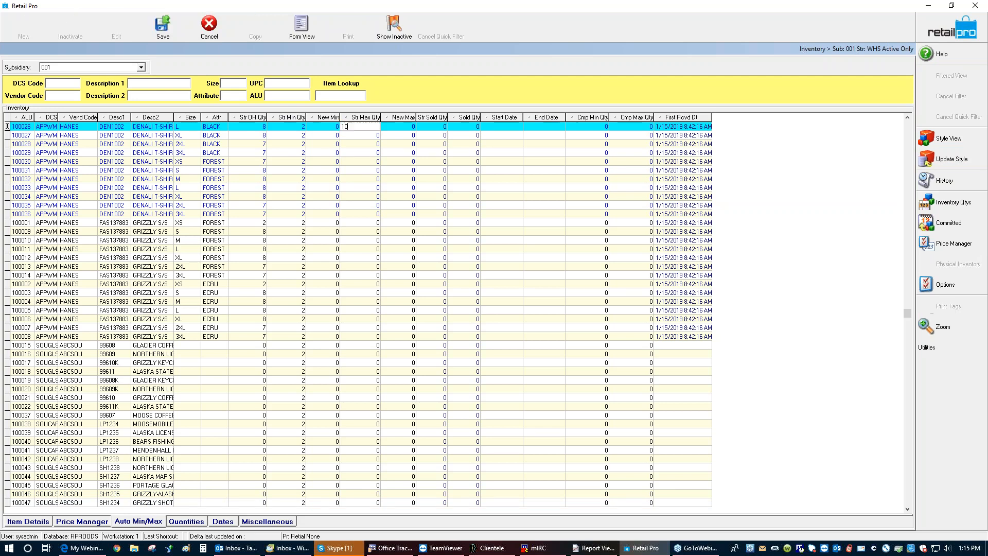
key("Down")
type("10")
key("Down")
type("10")
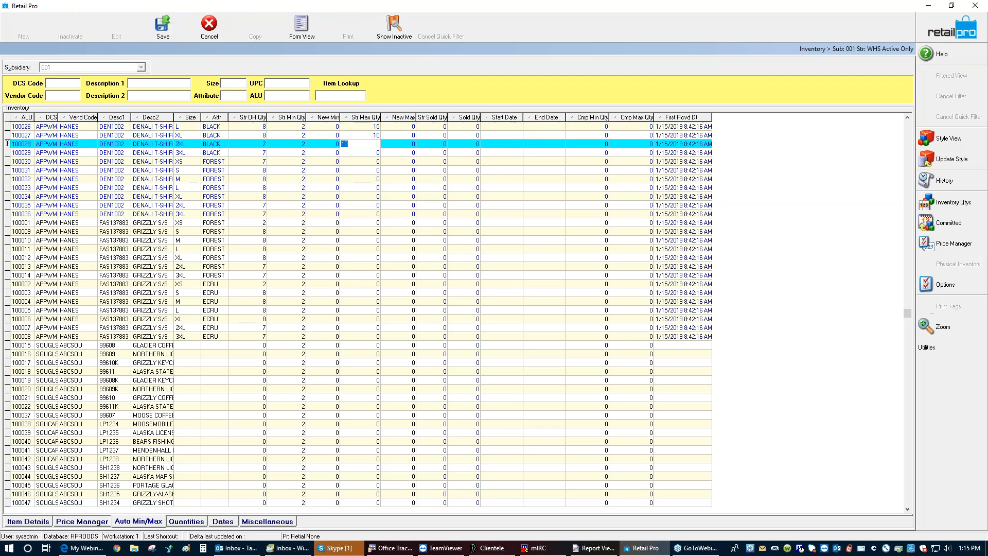
key("Down")
type("10")
key("Down")
type("10")
key("Down")
type("10")
key("Down")
type("10")
key("Down")
type("10")
key("Down")
type("10")
key("Down")
type("10")
key("Down")
type("10")
key("Down")
type("10")
key("Down")
type("10")
key("Down")
type("10")
key("Down")
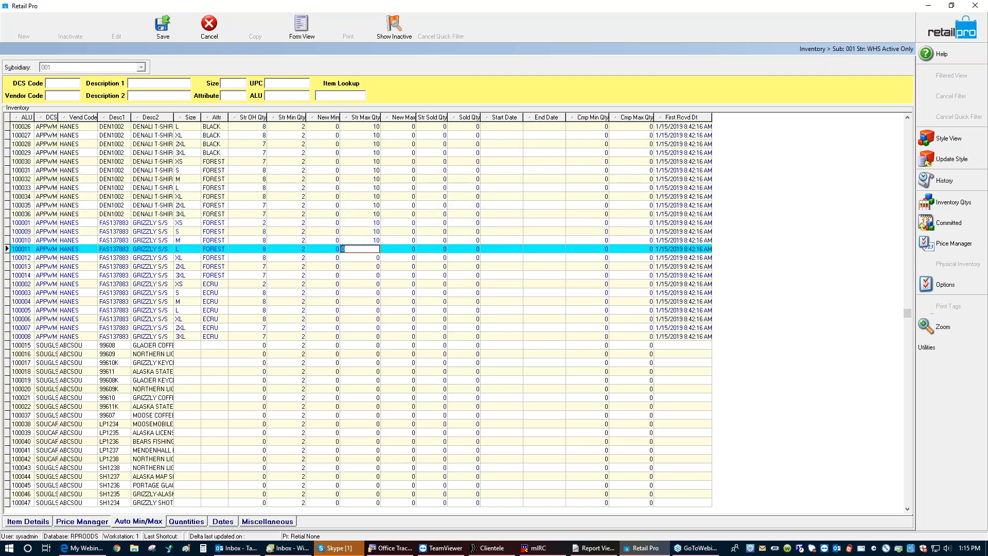
type("10")
key("Down")
type("10")
key("Down")
type("10")
key("Down")
type("10")
key("Down")
type("10")
key("Down")
Step: Set the Str Max Qty to 10 for the ecru Grizzly S/S in sizes S and M
type("1")
key("Down")
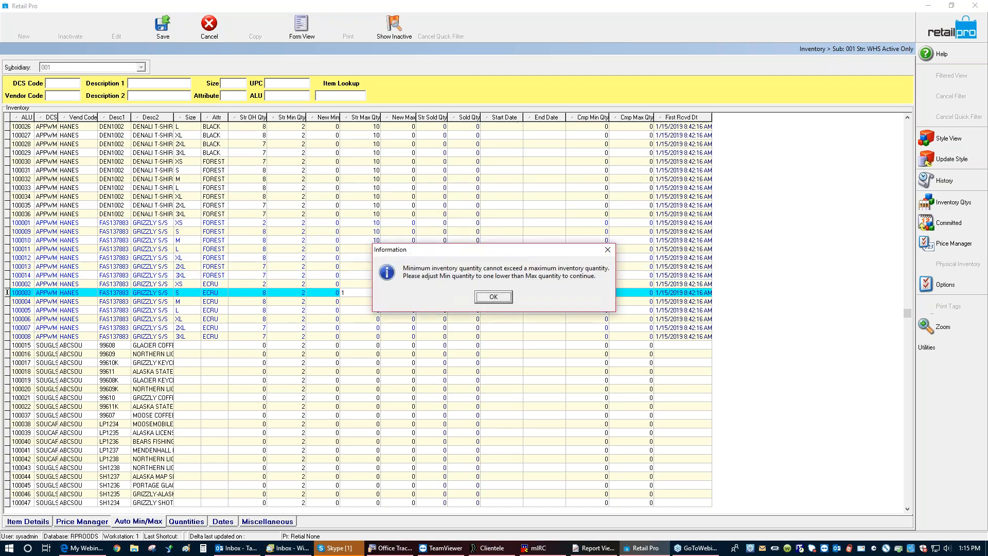
left_click(507, 297)
type("0")
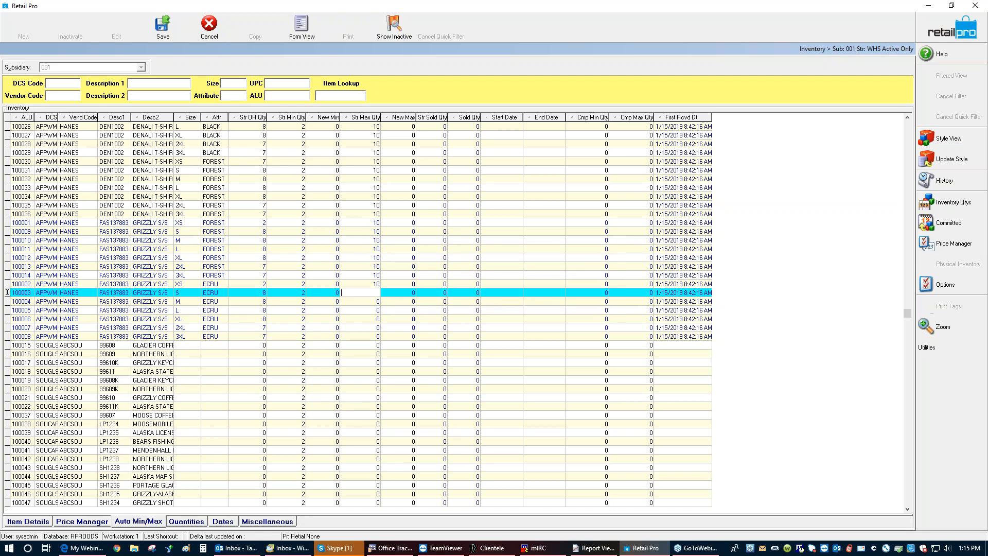
type("10")
key("Down")
type("10")
key("Down")
Step: Set the Str Max Qty to 10 for the items from the ecru Grizzly S/S in L down to item 100047
type("1")
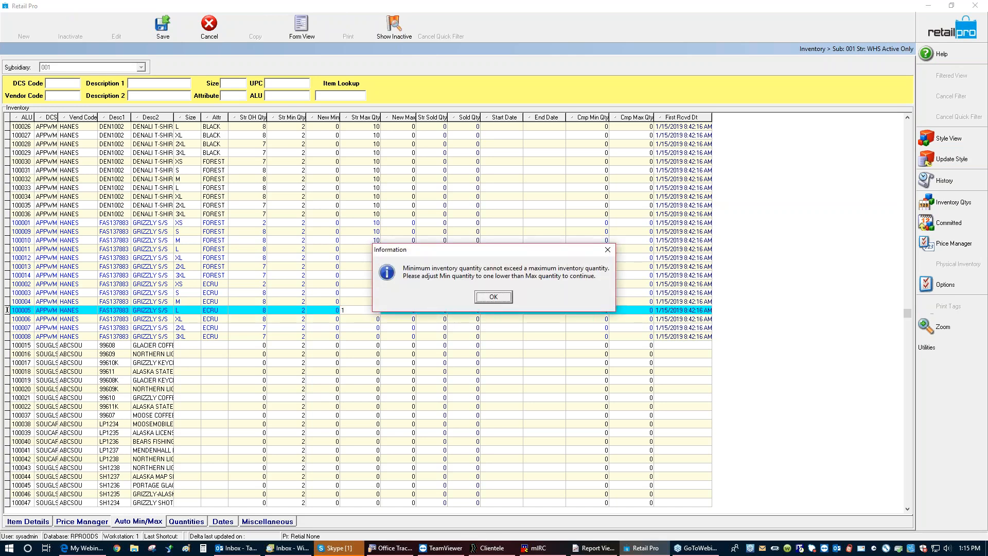
key("Return")
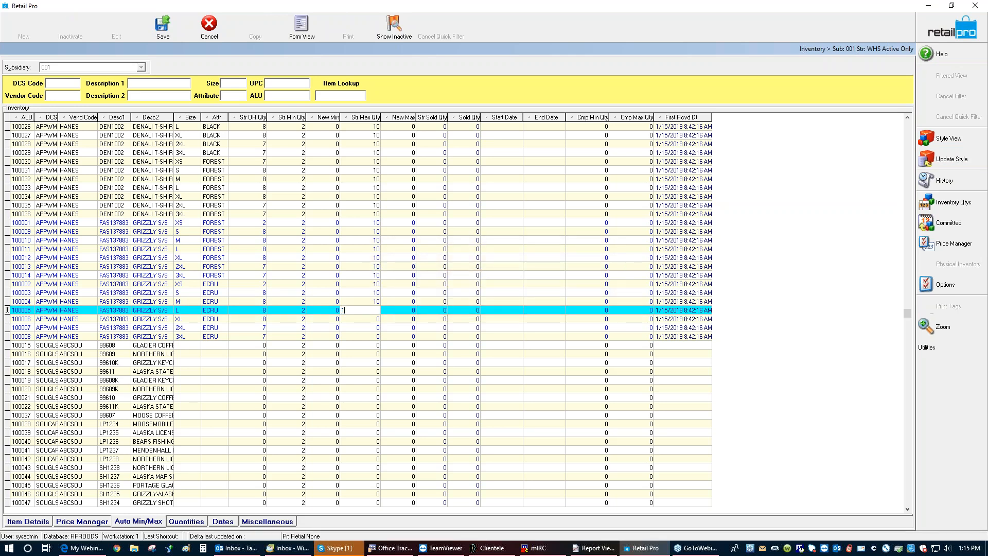
type("10")
key("Down")
type("10")
key("Down")
type("10")
key("Down")
type("10")
key("Down")
type("10")
key("Down")
type("10")
key("Down")
type("10")
key("Down")
type("10")
key("Down")
type("10")
key("Down")
type("10")
key("Down")
type("10")
key("Down")
type("10")
key("Down")
type("10")
key("Down")
type("10")
key("Down")
type("10")
key("Down")
type("10")
key("Down")
type("10")
key("Down")
type("10")
key("Down")
type("10")
key("Down")
type("1")
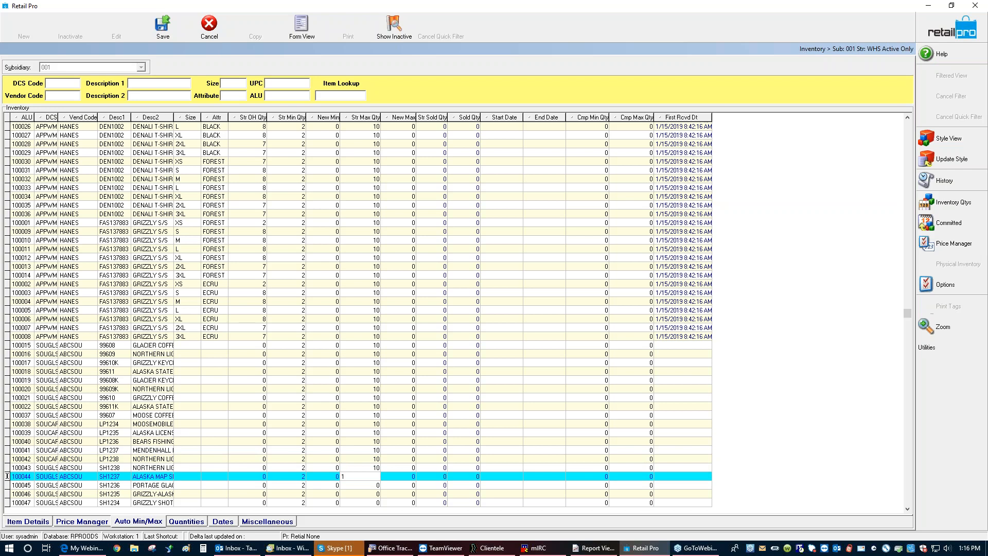
type("0")
left_click(412, 442)
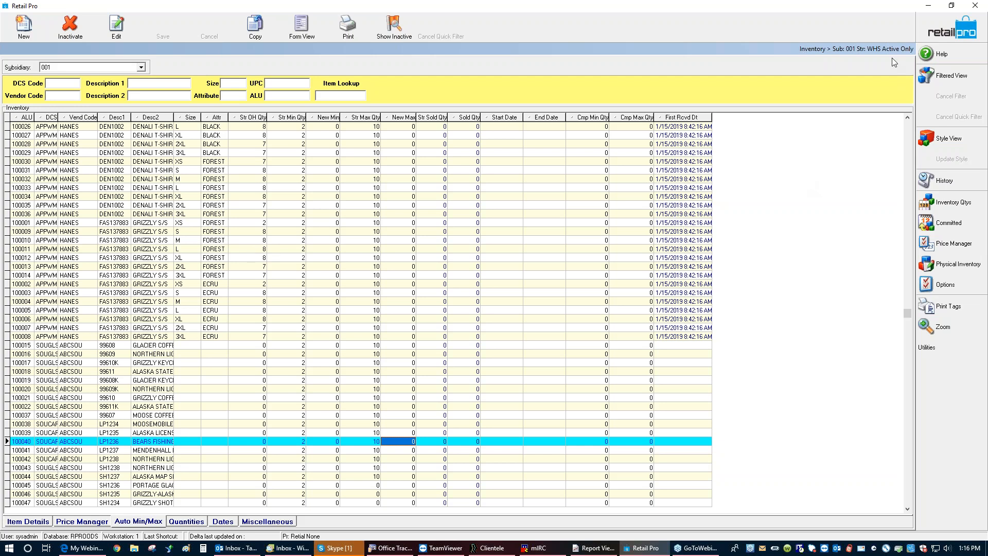
Step: Leave the inventory list and open the Auto PO wizard for purchasing
left_click(951, 28)
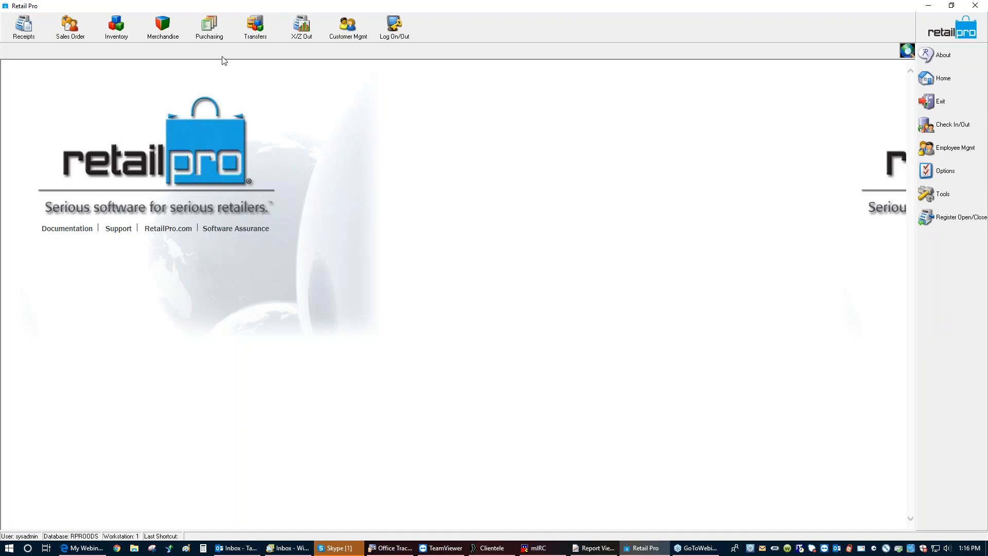
left_click(211, 30)
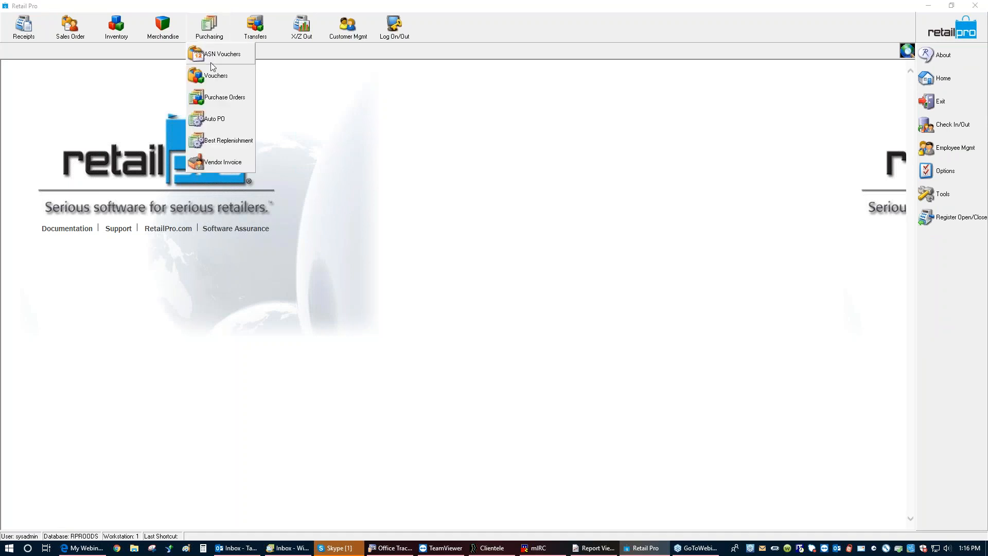
left_click(208, 120)
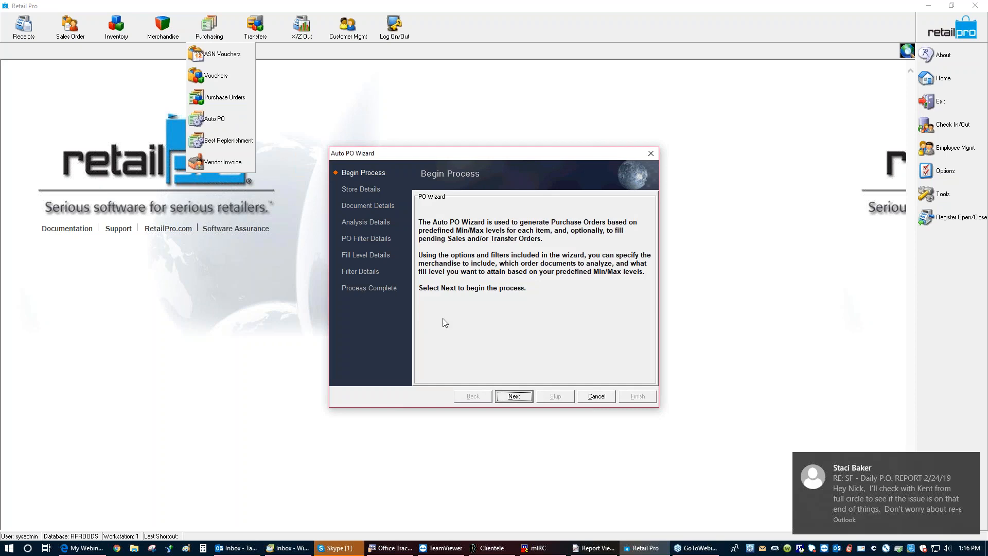
left_click(970, 461)
left_click(496, 296)
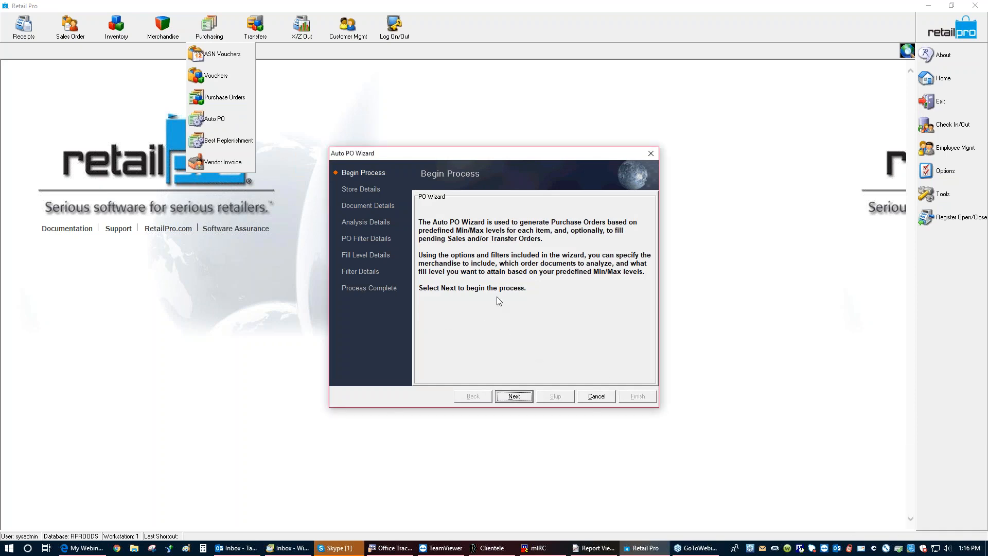
Step: Generate the purchase orders for one store instead of the company, with Drop Ship as the PO type
left_click(508, 399)
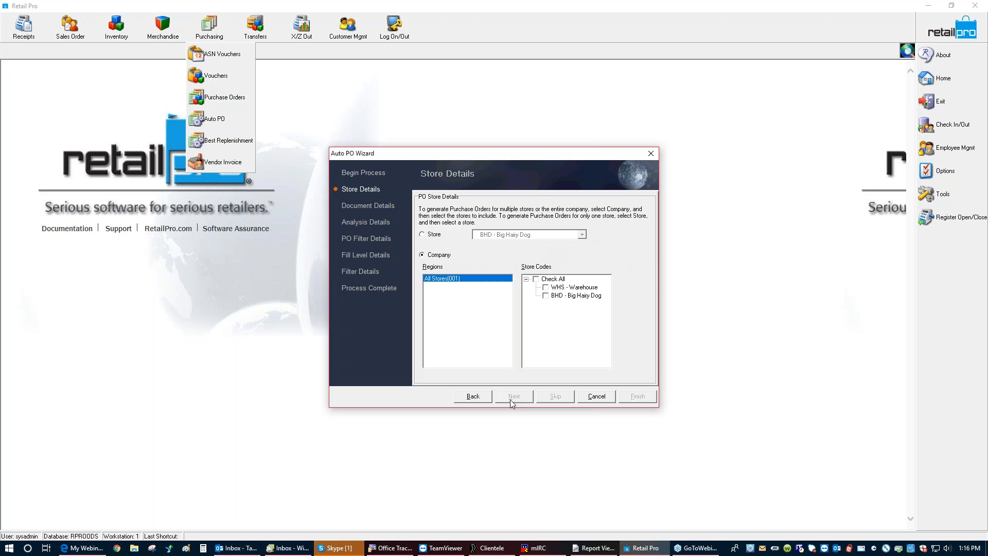
left_click(425, 236)
left_click(512, 399)
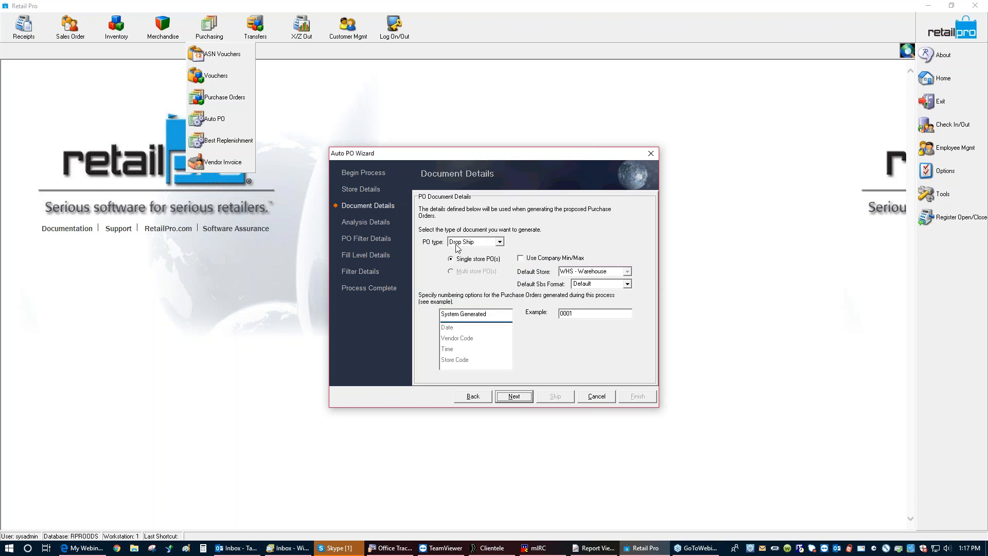
left_click(499, 243)
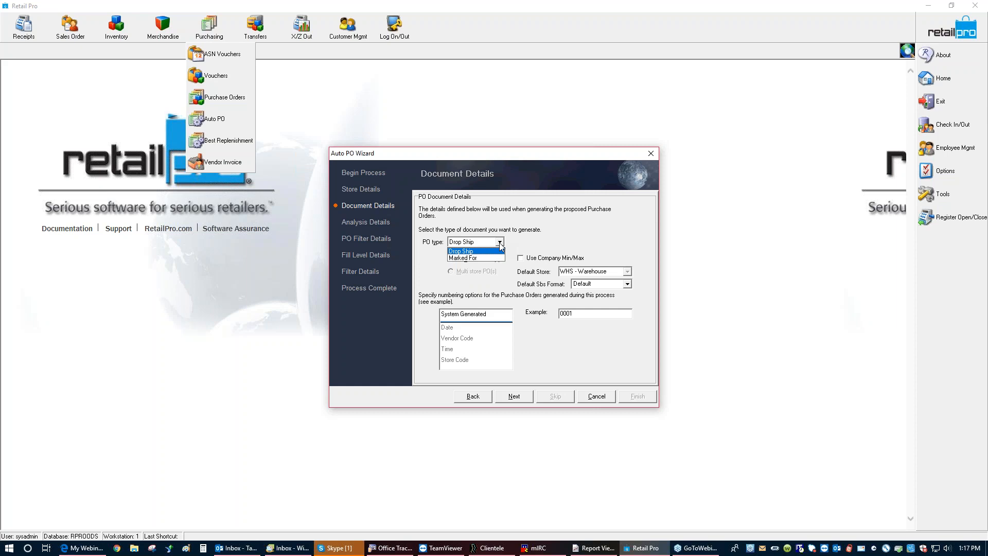
left_click(482, 251)
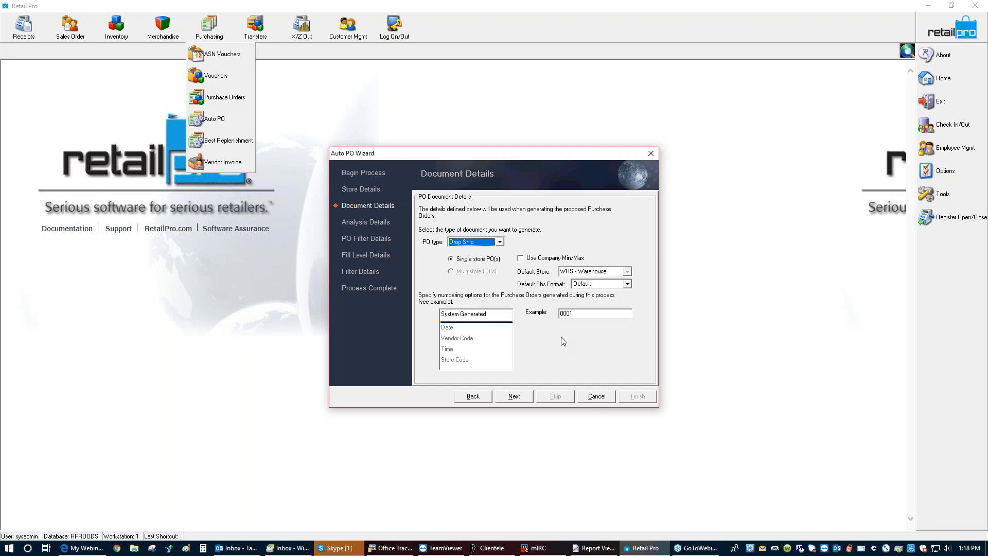
Step: Number the purchase orders by Vendor Code followed by the System Generated number, and continue to the order date details
left_click_drag(463, 342, 459, 328)
double_click(459, 325)
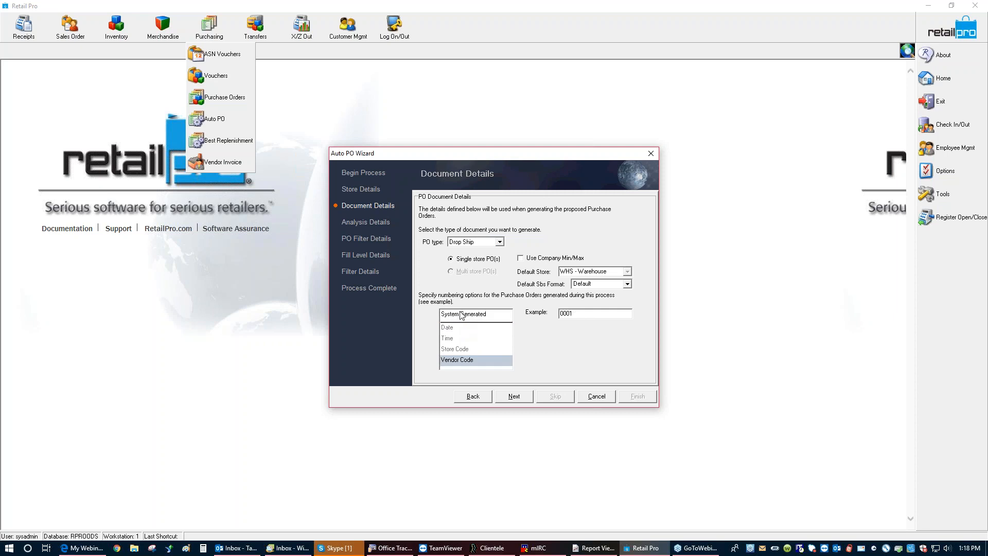
double_click(459, 360)
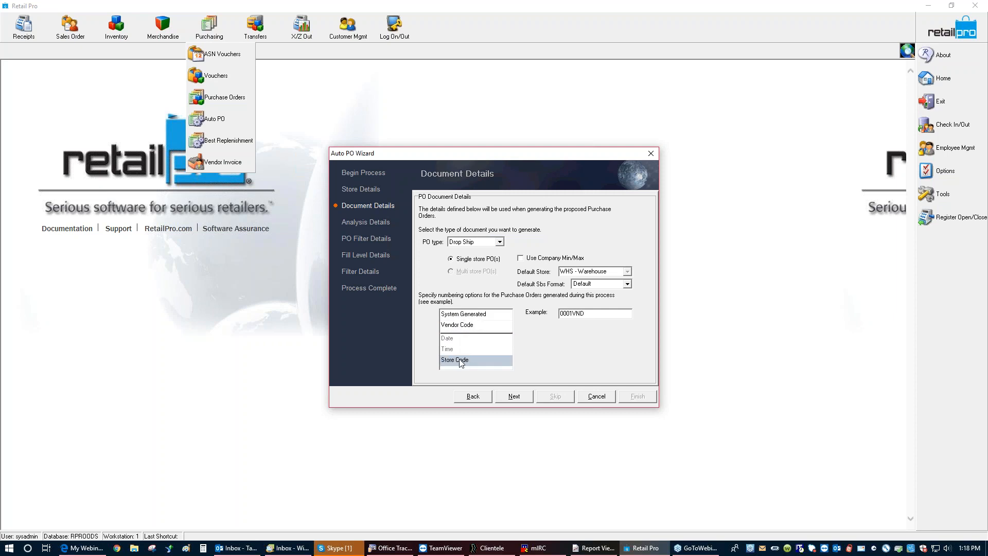
left_click(457, 328)
left_click_drag(454, 317, 468, 314)
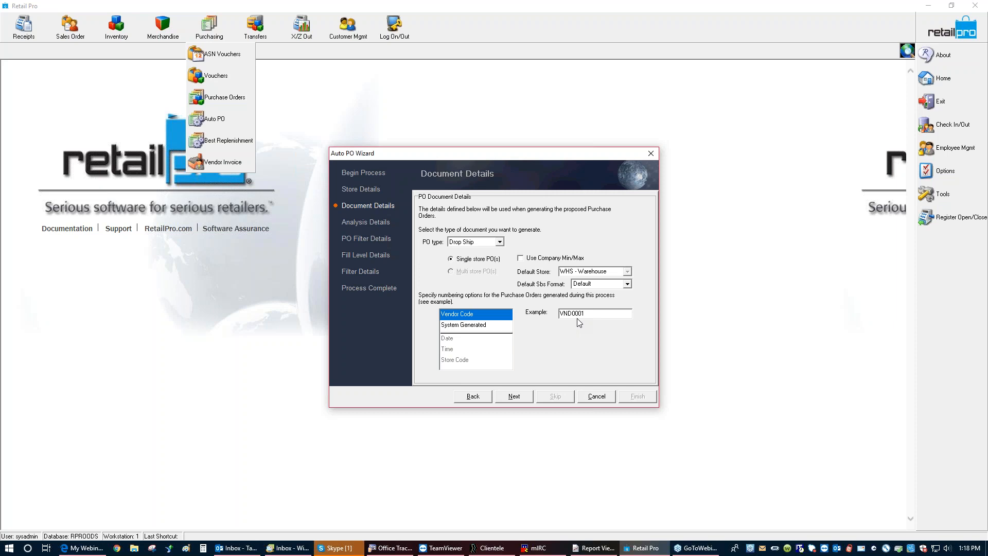
left_click(513, 397)
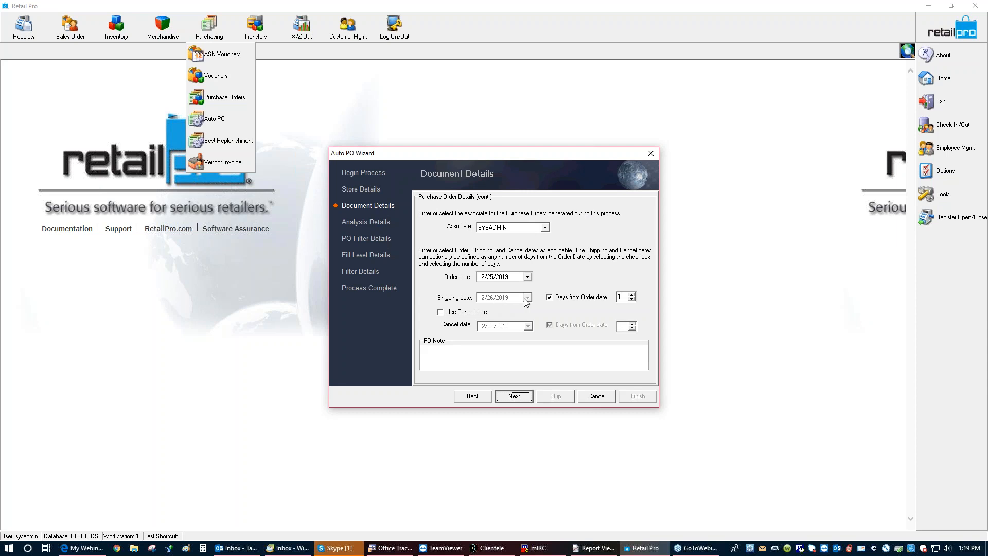
Step: Try a fixed shipping date of 2/25/2019 instead of a number of days from the order date
left_click(549, 298)
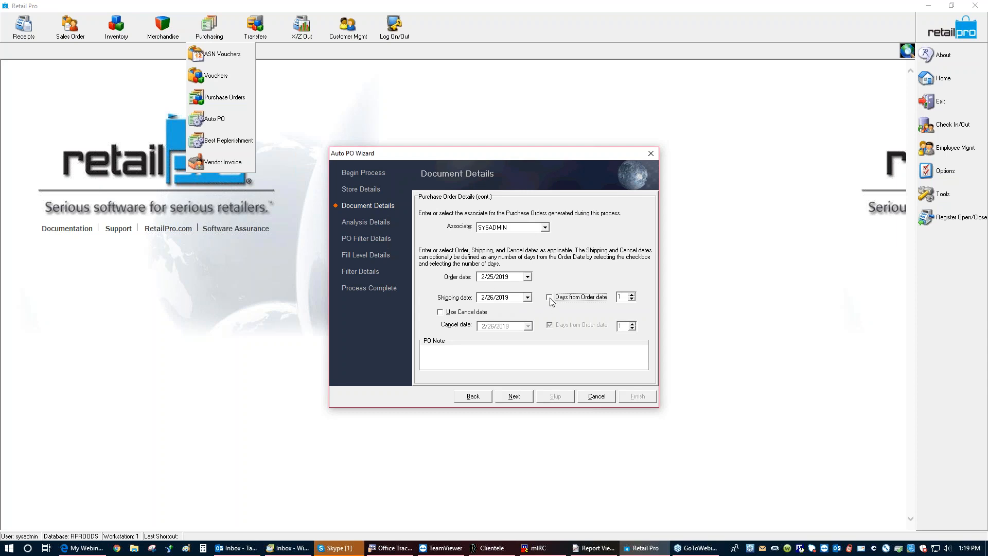
left_click(527, 297)
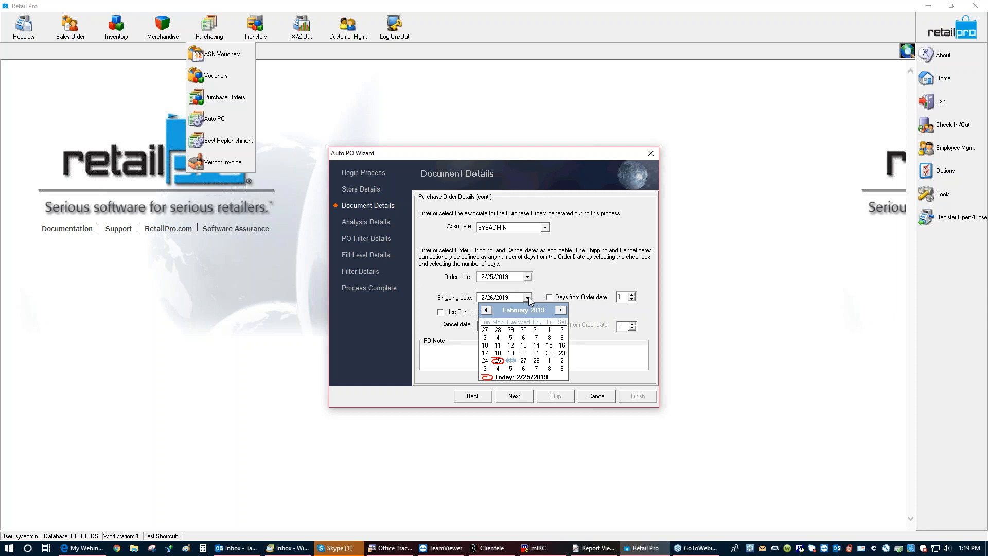
left_click(499, 360)
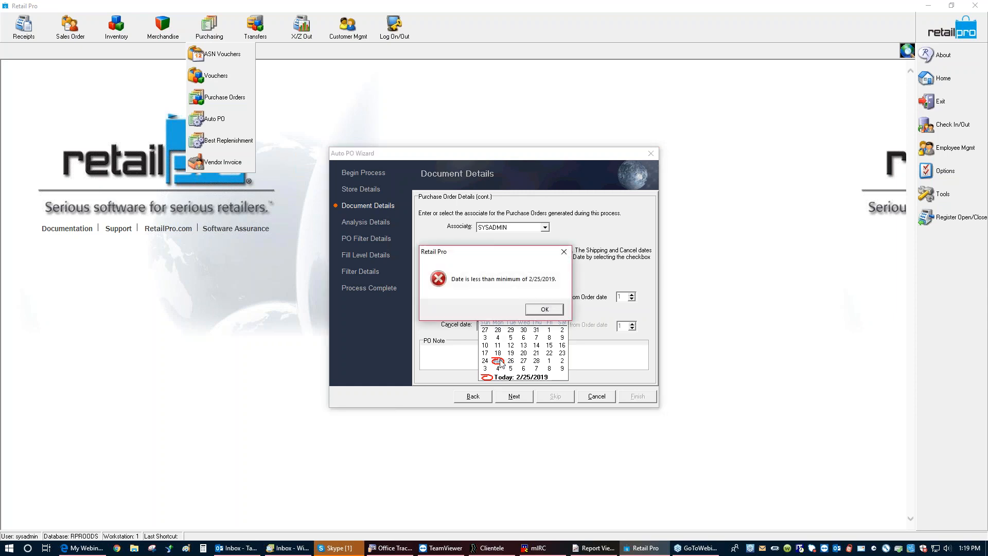
left_click(535, 309)
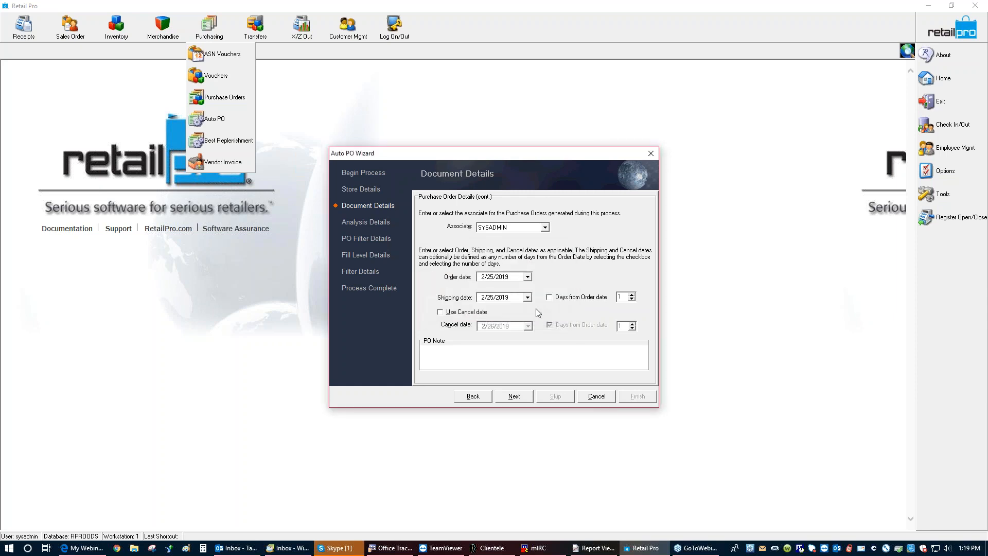
Step: Set shipping to 3 days from the order date and use a cancel date 60 days from it
left_click(553, 299)
double_click(624, 297)
type("3")
left_click(441, 313)
left_click_drag(624, 326, 609, 329)
type("60")
left_click(508, 397)
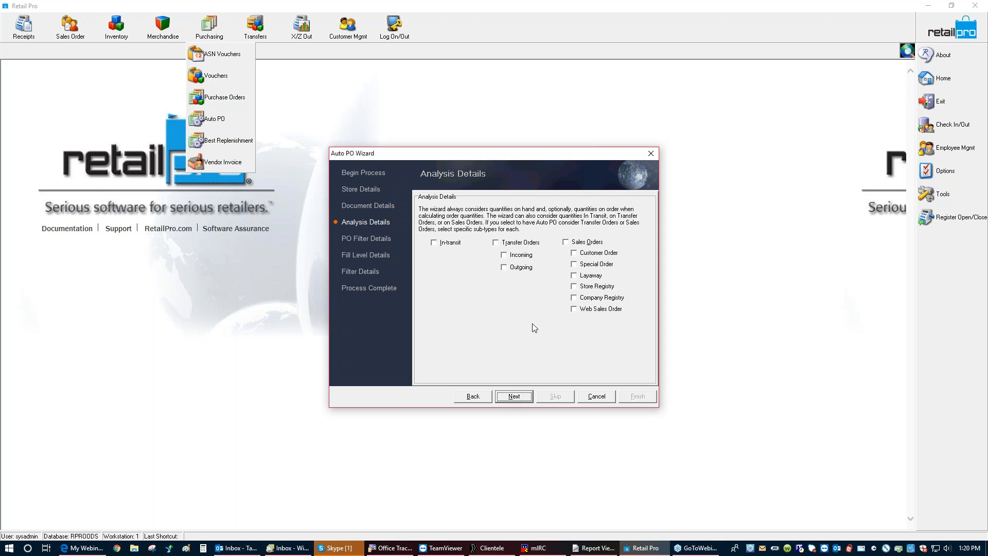
Step: Include sales orders in the analysis, leaving out Web Sales Order, Company Registry and Store Registry
left_click(566, 242)
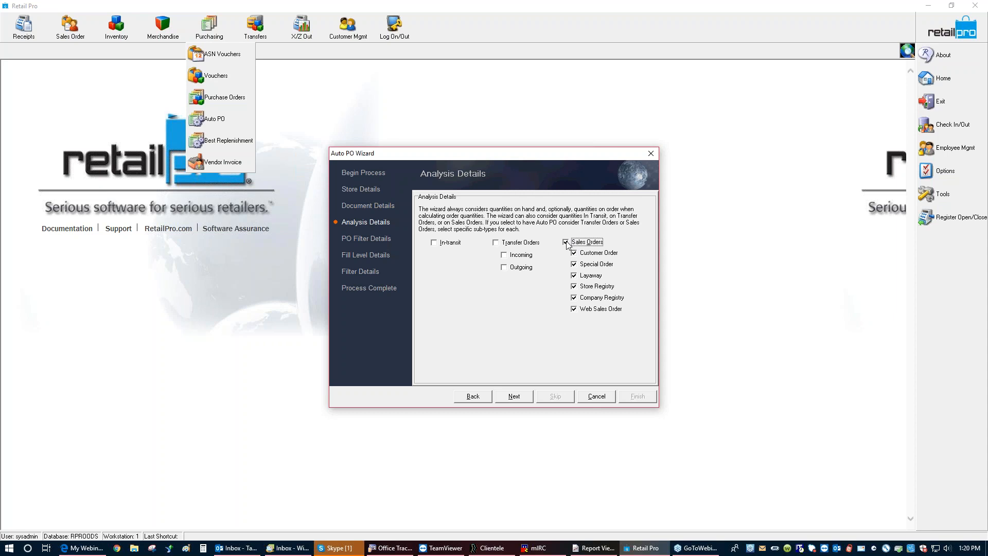
left_click(574, 309)
left_click(574, 298)
left_click(574, 287)
left_click(513, 397)
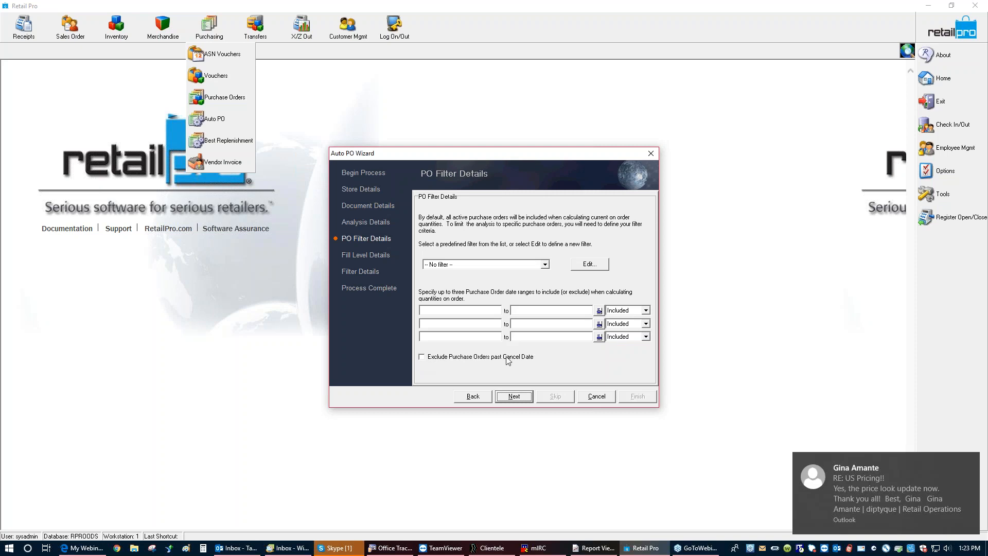
Step: Continue without a purchase order filter and use a custom fill level of about 50% between Min and Max
left_click(513, 399)
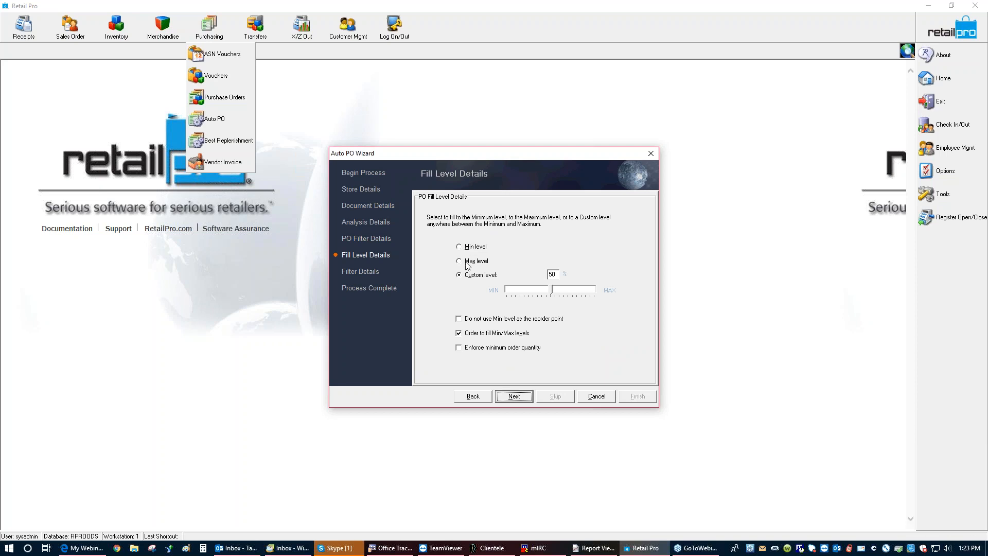
mouse_move(551, 291)
left_mouse_down()
mouse_move(583, 293)
mouse_move(528, 301)
mouse_move(551, 302)
left_mouse_up()
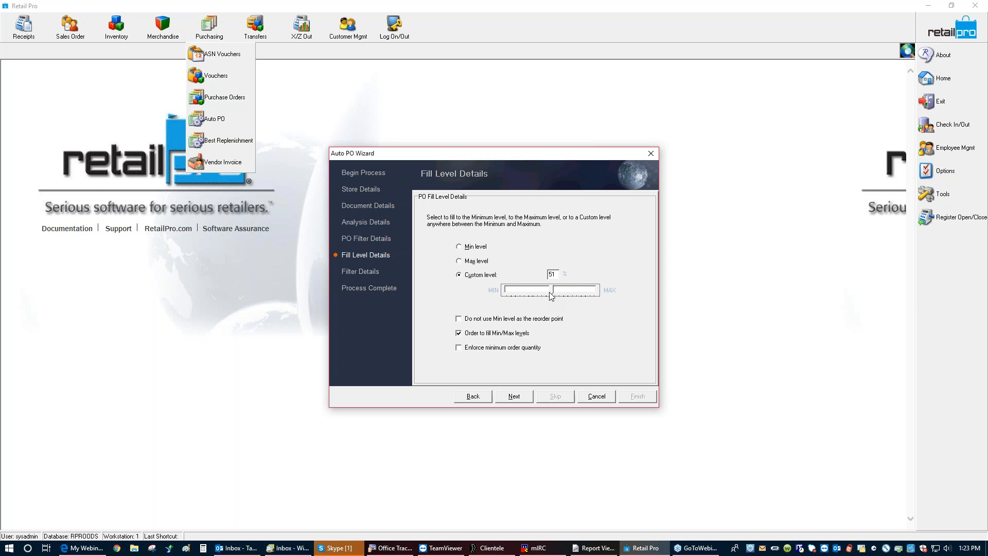
left_click_drag(551, 293, 550, 292)
left_click(515, 397)
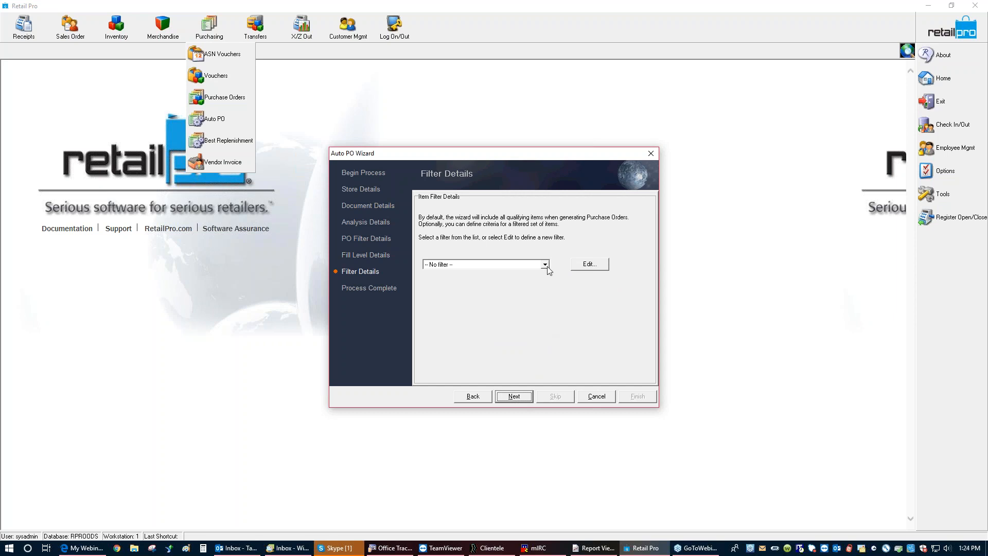
Step: Edit the item filter and load the saved MIN Max filter for its criteria
left_click(586, 262)
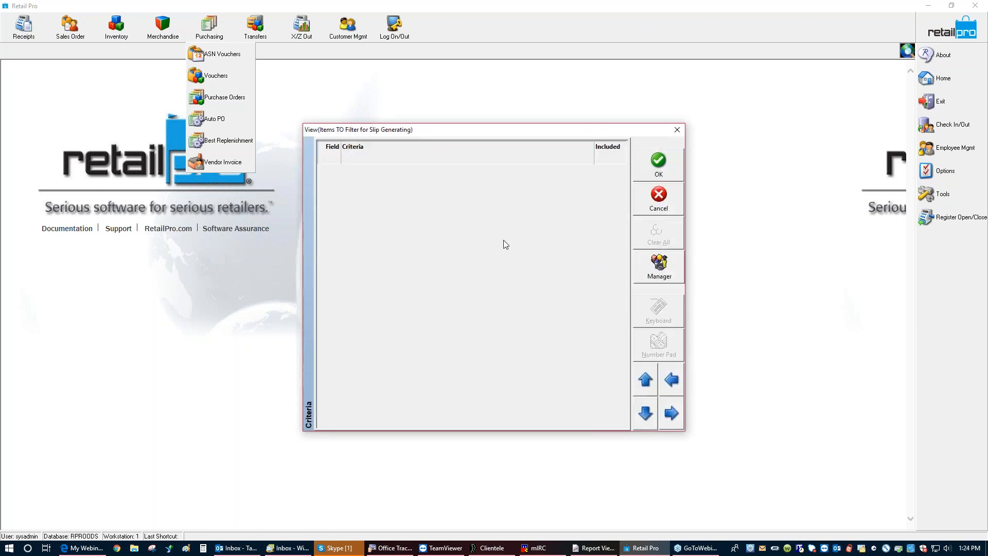
right_click(430, 215)
left_click(667, 264)
left_click(444, 253)
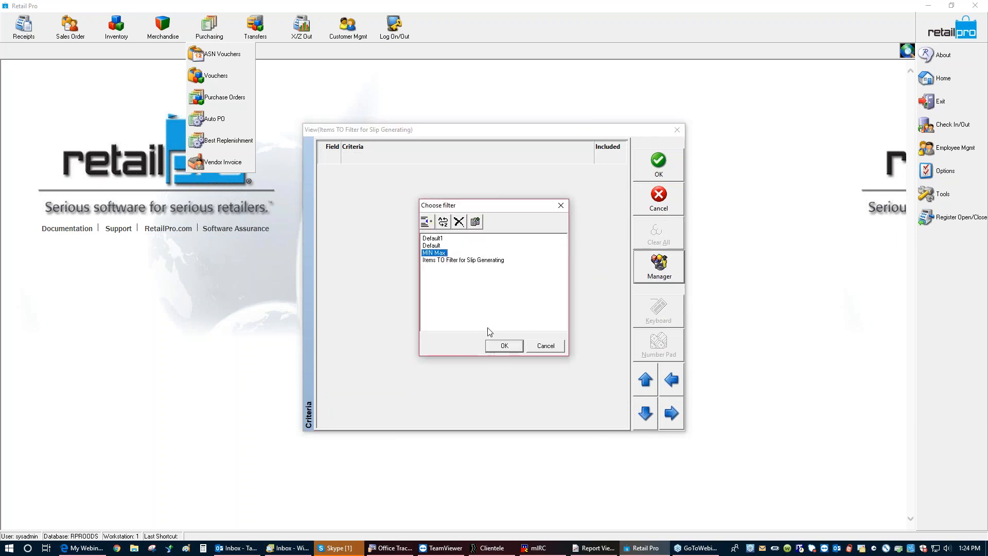
left_click(505, 345)
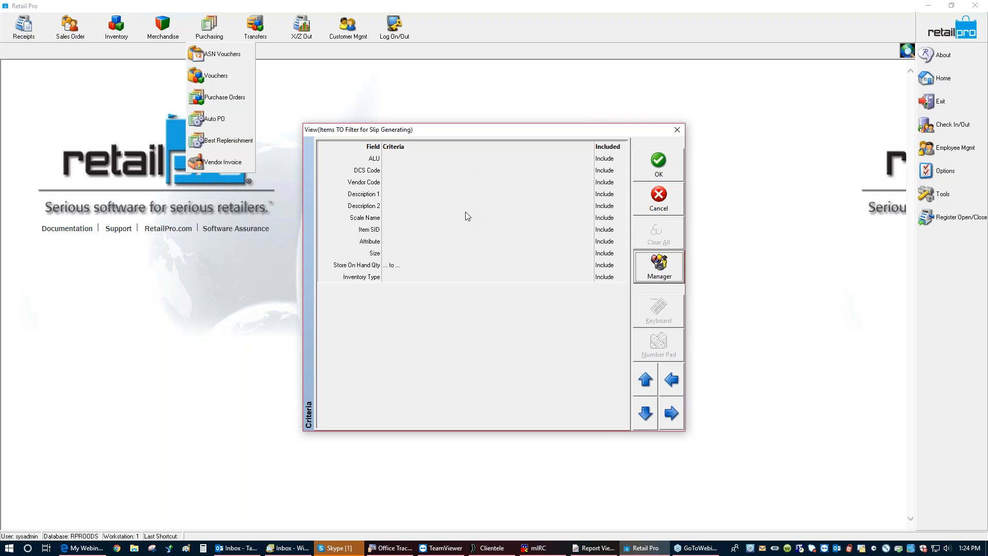
Step: Accept the MIN Max item filter, finish the Auto PO wizard and save the changes to its settings
left_click(650, 166)
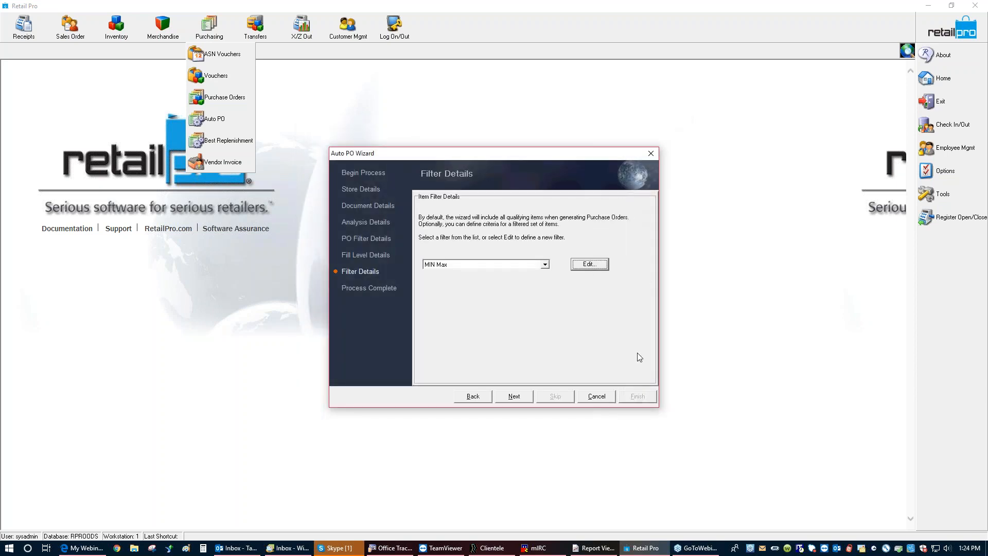
left_click(511, 400)
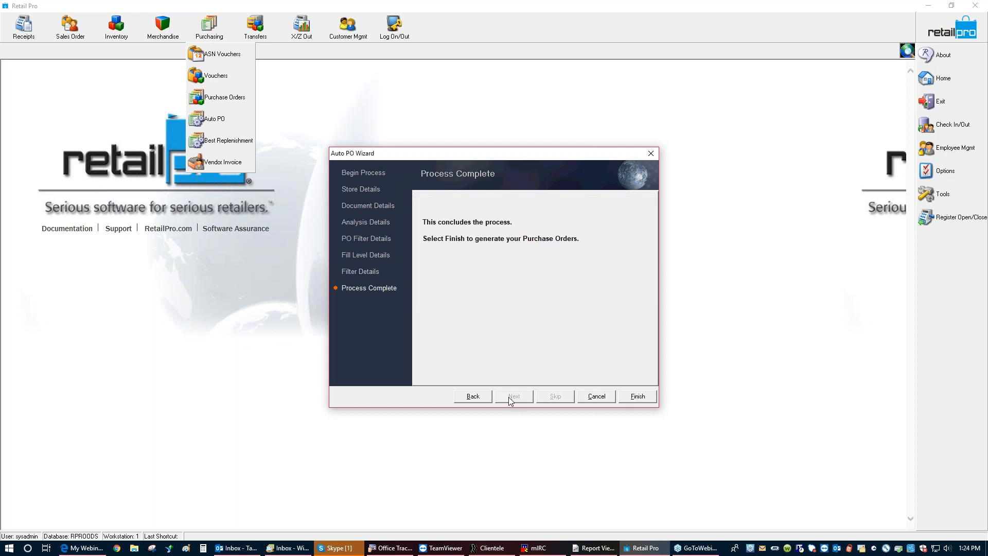
left_click(639, 397)
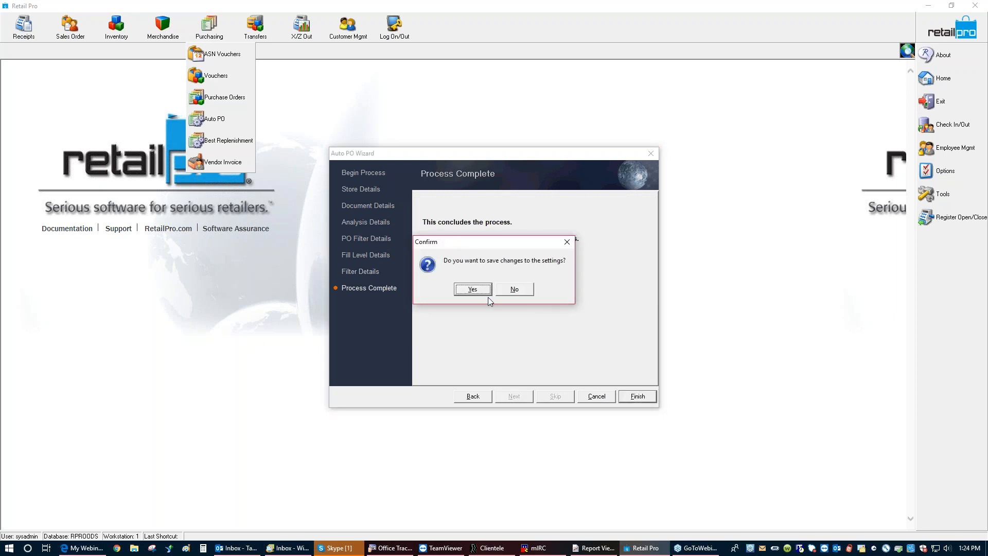
left_click(472, 289)
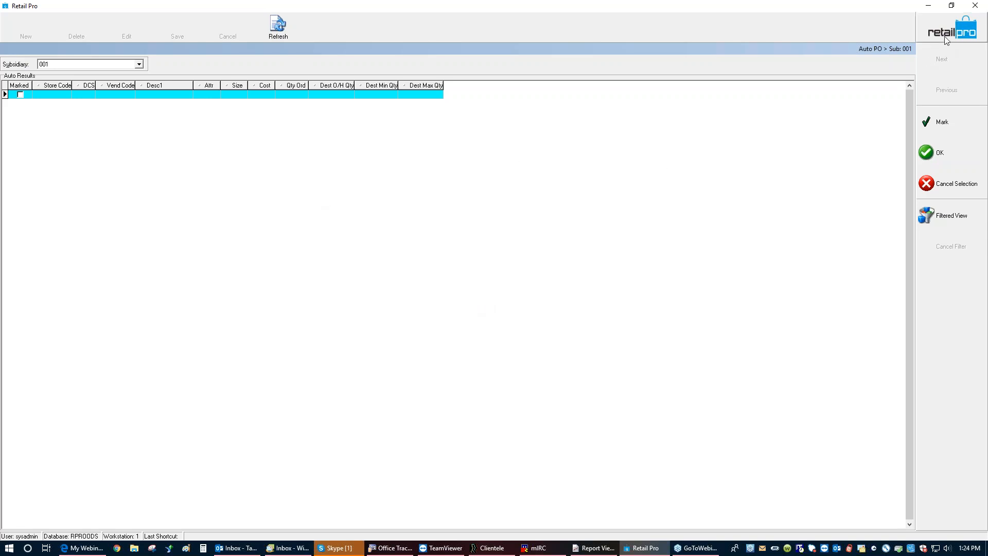
Step: Cancel the Auto PO results selection, leave Auto PO and open the inventory list
left_click(938, 186)
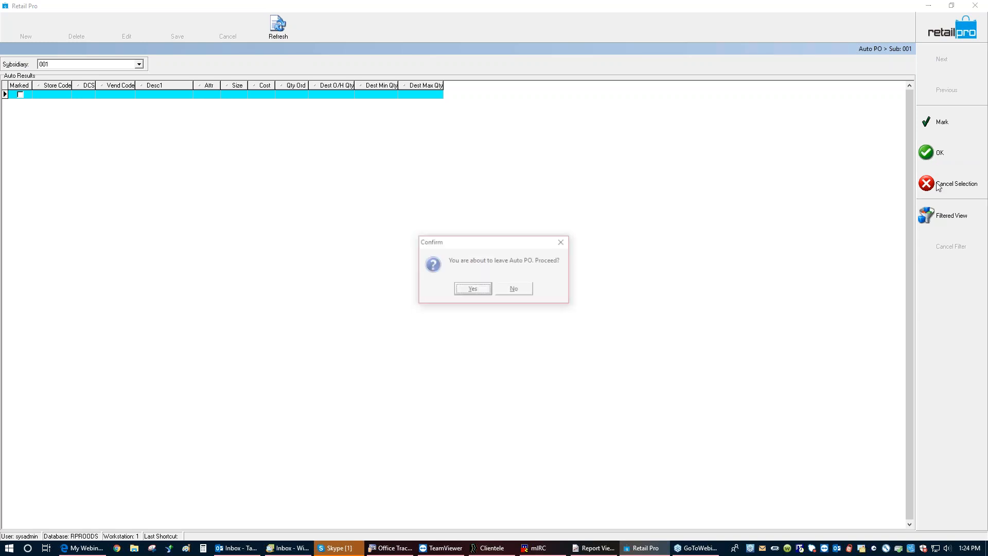
left_click(472, 289)
left_click(117, 25)
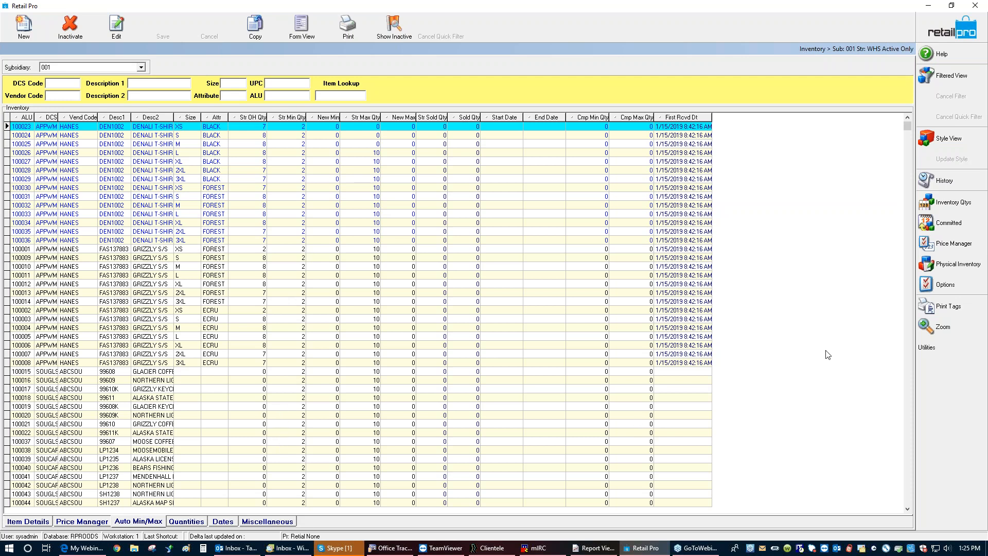
left_click(952, 29)
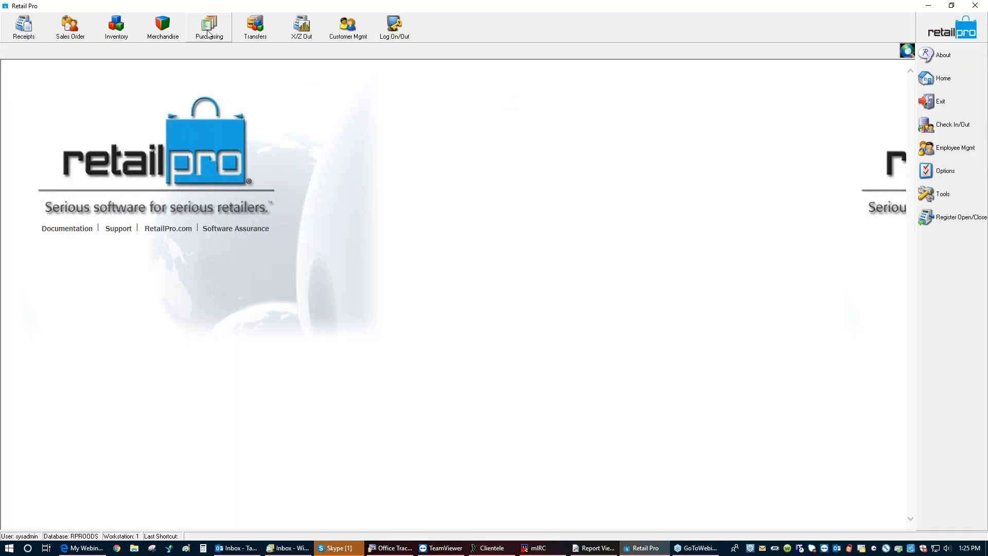
left_click(115, 28)
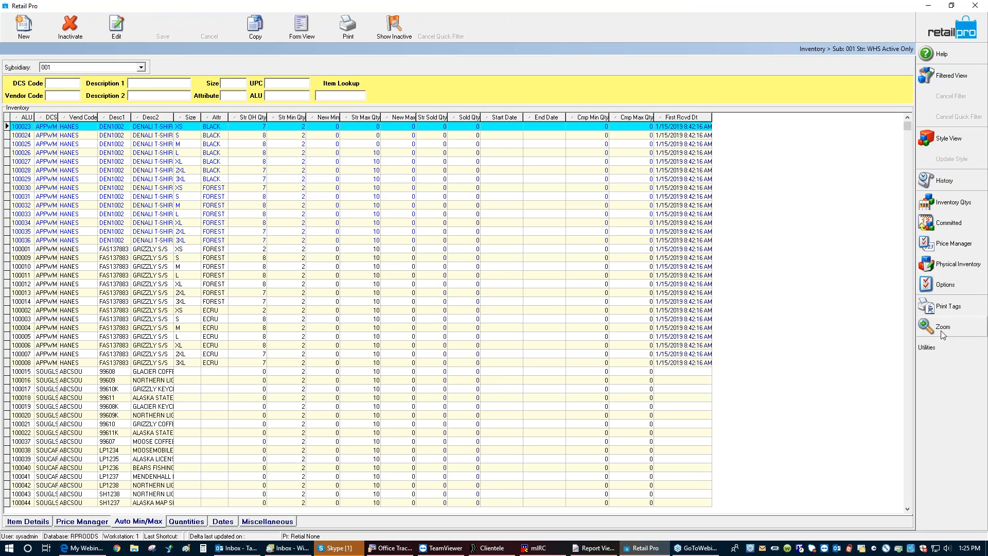
Step: Customize the inventory side menu by adding the Select Location command under Utilities
left_click(945, 347)
left_click(972, 389)
right_click(946, 378)
left_click(940, 386)
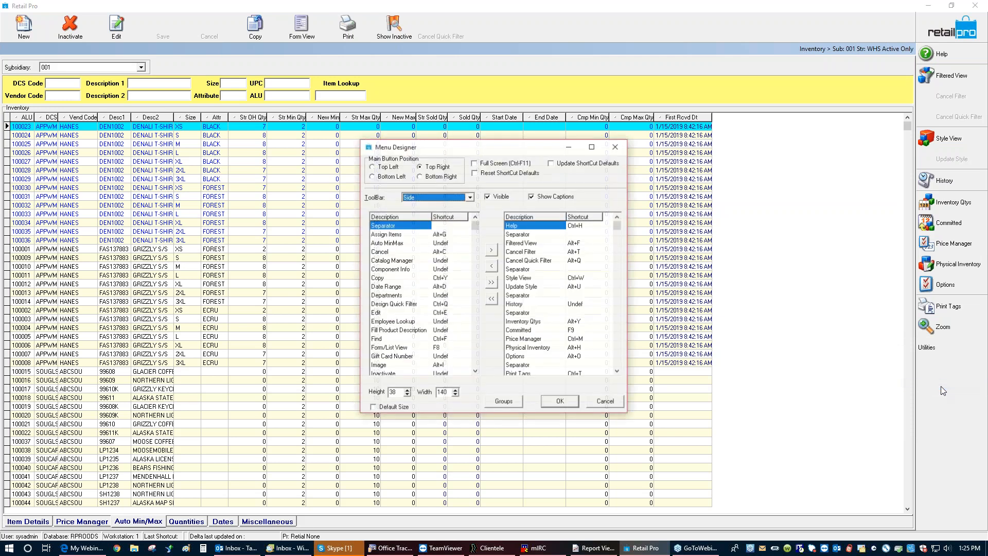
left_click(475, 348)
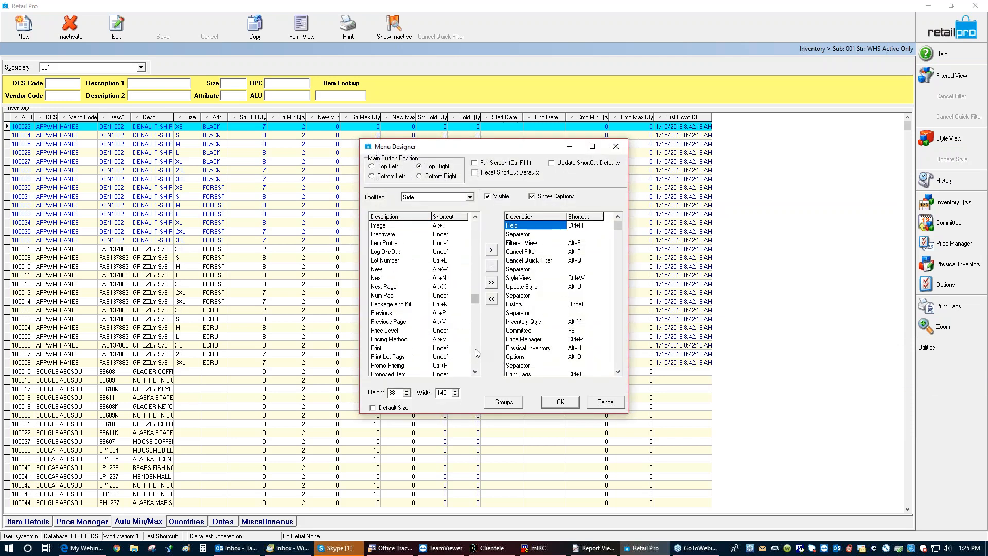
left_click(475, 353)
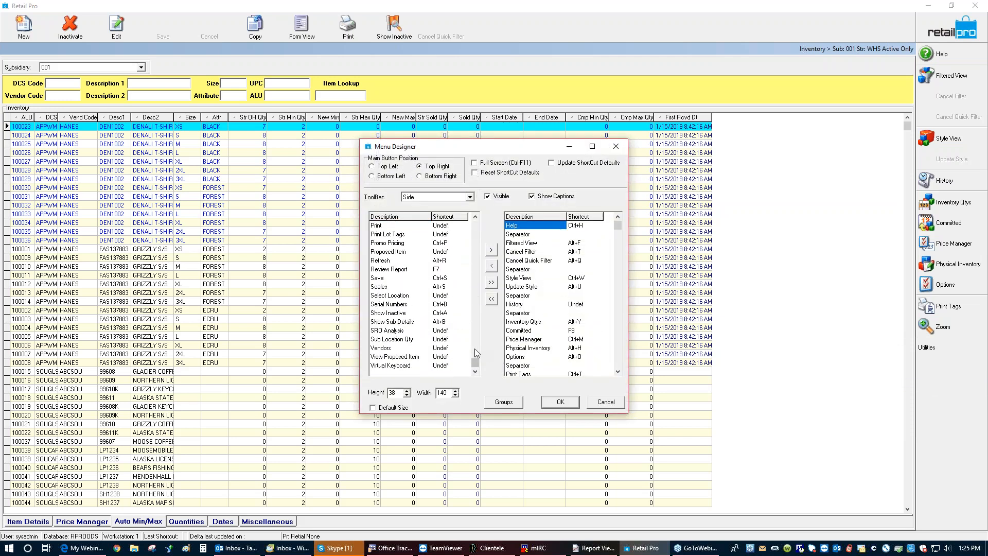
double_click(388, 296)
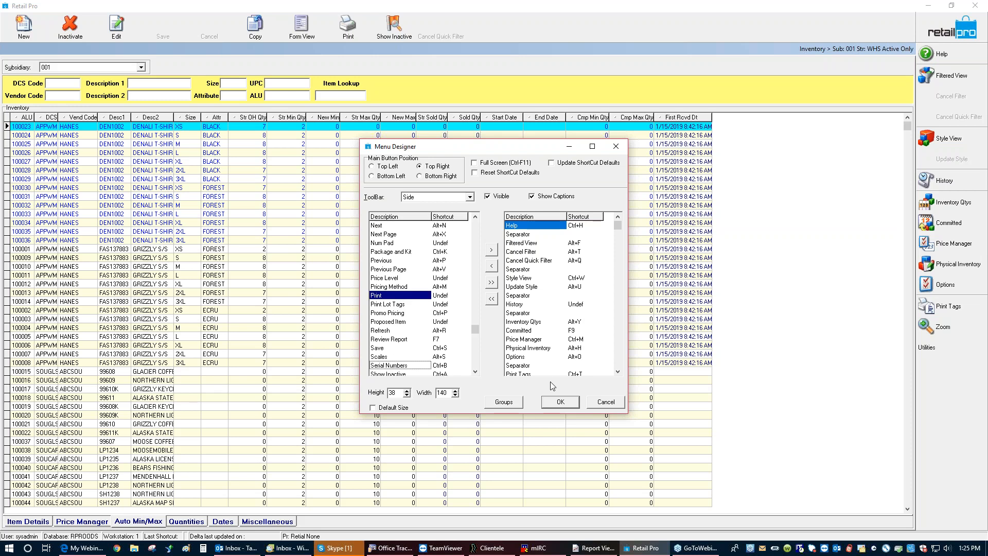
left_click(560, 402)
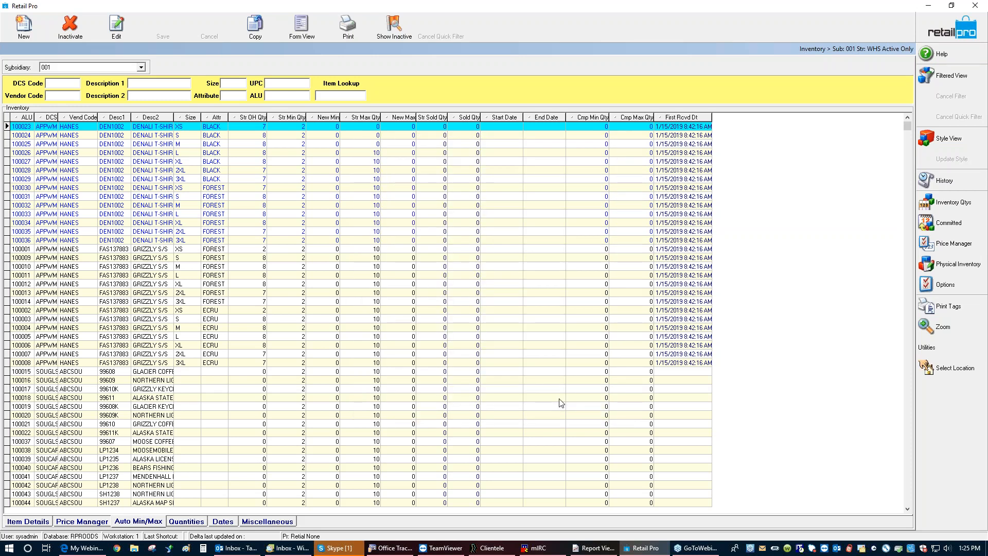
Step: Change the current inventory store from the warehouse to store BHD
left_click(958, 372)
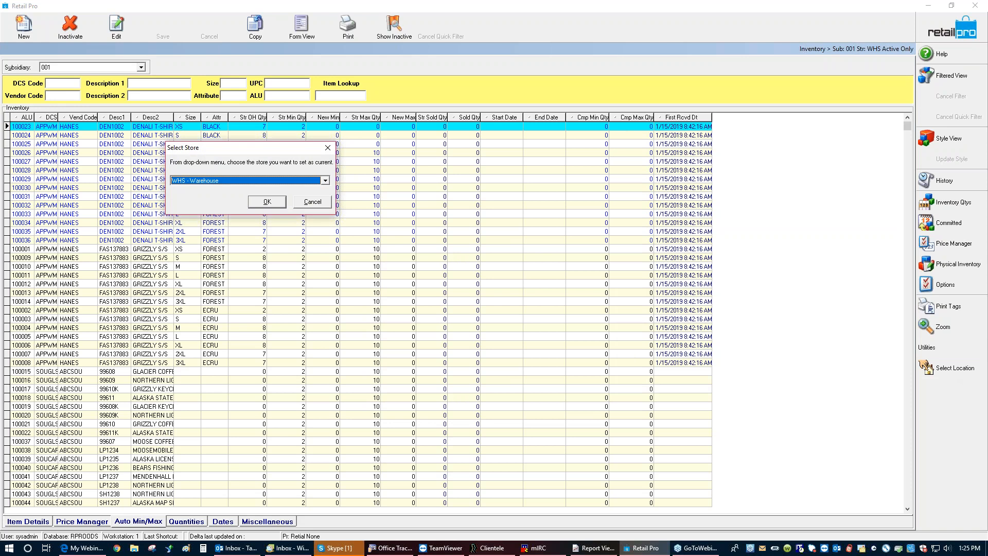
left_click(325, 180)
left_click(258, 196)
left_click(267, 202)
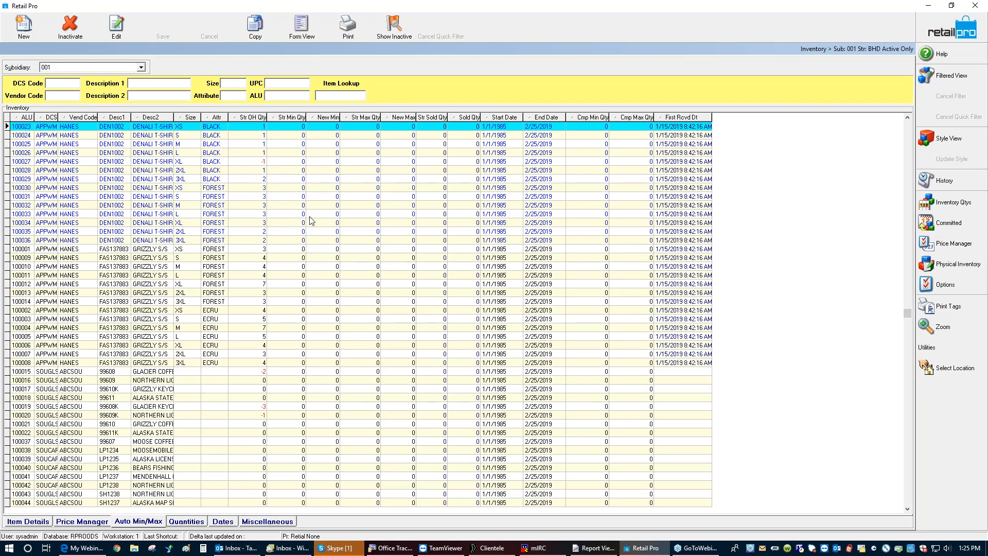
Step: Set the store minimum quantity to 2 for every item from ALU 100023 down through ALU 100017
left_click(296, 128)
left_click(297, 127)
type("2")
key("Down")
key("2")
key("Down")
key("2")
key("Down")
key("2")
key("Down")
key("2")
key("Down")
key("2")
key("Down")
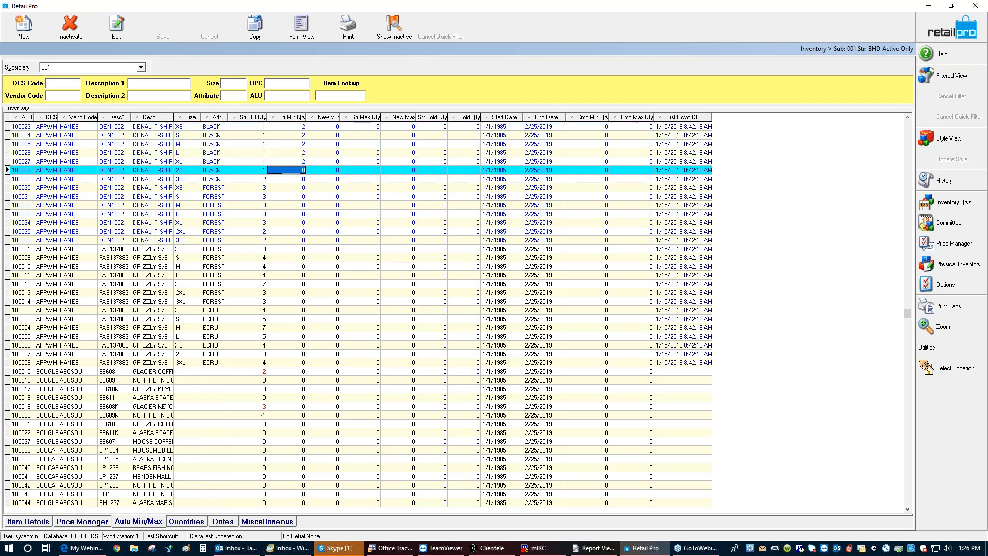
key("2")
key("Down")
key("2")
key("Down")
key("2")
key("Down")
key("2")
key("Down")
key("2")
key("Down")
type("2")
key("Down")
key("2")
key("Down")
key("2")
key("Down")
key("2")
key("Down")
key("2")
key("Down")
key("2")
key("Down")
key("2")
key("Down")
key("2")
key("Down")
key("2")
key("Down")
key("2")
key("Down")
key("2")
key("Down")
key("2")
key("Down")
key("2")
key("Down")
key("2")
key("Down")
key("2")
key("Down")
key("2")
key("Down")
key("2")
key("Down")
key("2")
key("Down")
key("2")
key("Down")
key("2")
key("Down")
Step: Set the store minimum quantity to 1 for every item from ALU 100018 down through ALU 100044
key("1")
key("Down")
key("1")
key("Down")
key("1")
key("Down")
key("1")
key("Down")
key("1")
key("Down")
key("1")
key("Down")
key("1")
key("Down")
key("1")
key("Down")
key("1")
key("Down")
key("1")
key("Down")
key("1")
key("Down")
key("1")
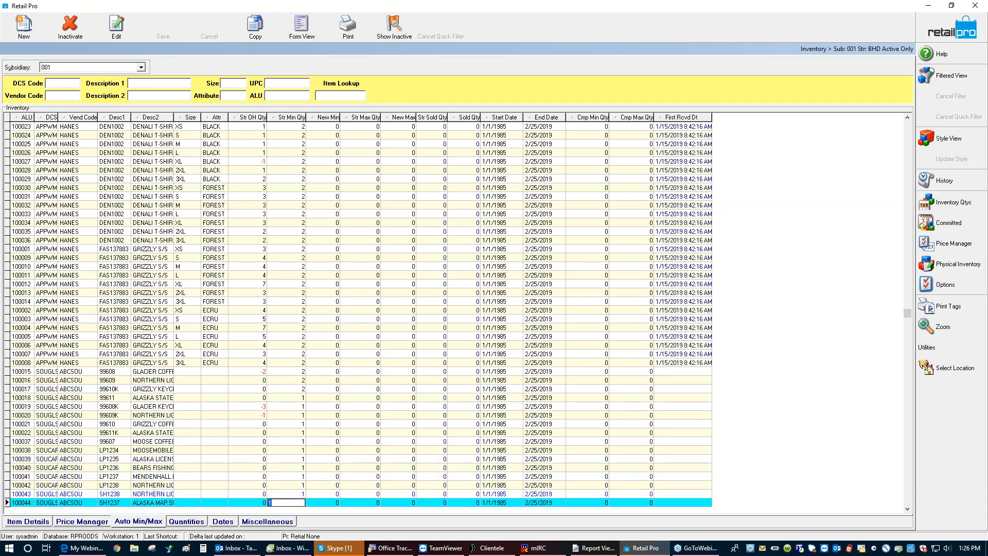
key("Down")
key("1")
key("Down")
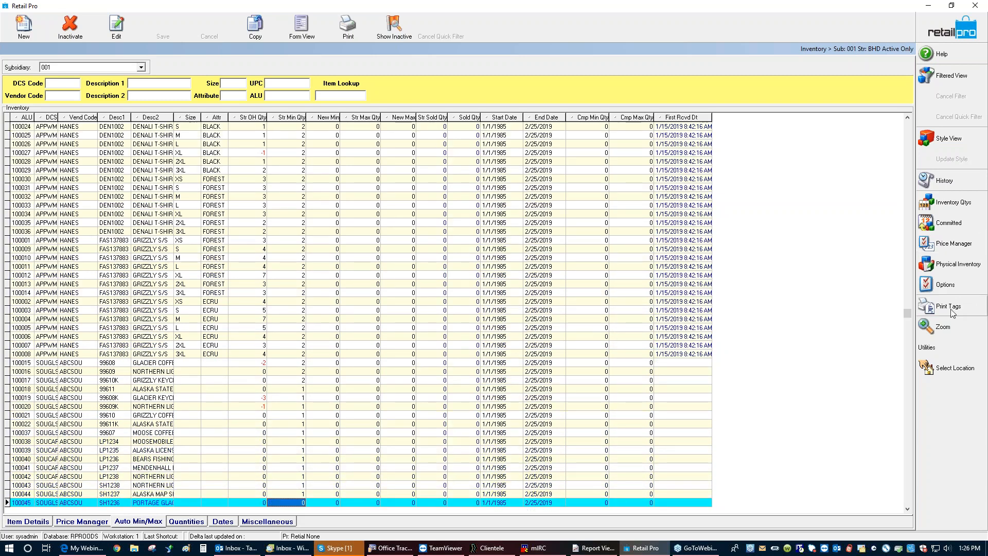
Step: Set the store maximum quantity to 10 for every item from ALU 100023 down through ALU 100008
left_click_drag(906, 311, 894, 118)
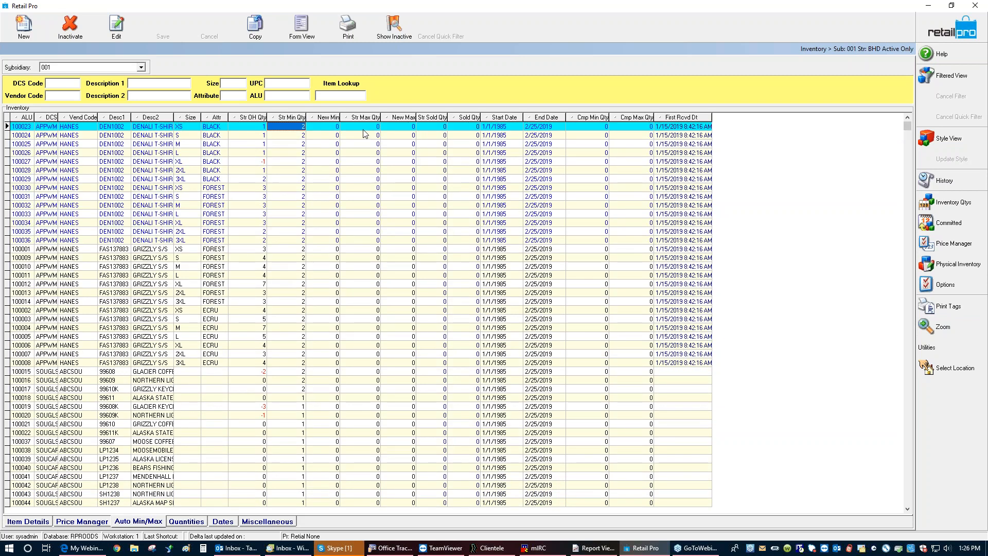
left_click(363, 129)
type("10")
key("Down")
type("10")
key("Down")
type("10")
key("Down")
type("10")
key("Down")
type("10")
key("Down")
type("10")
key("Down")
type("10")
key("Down")
type("1")
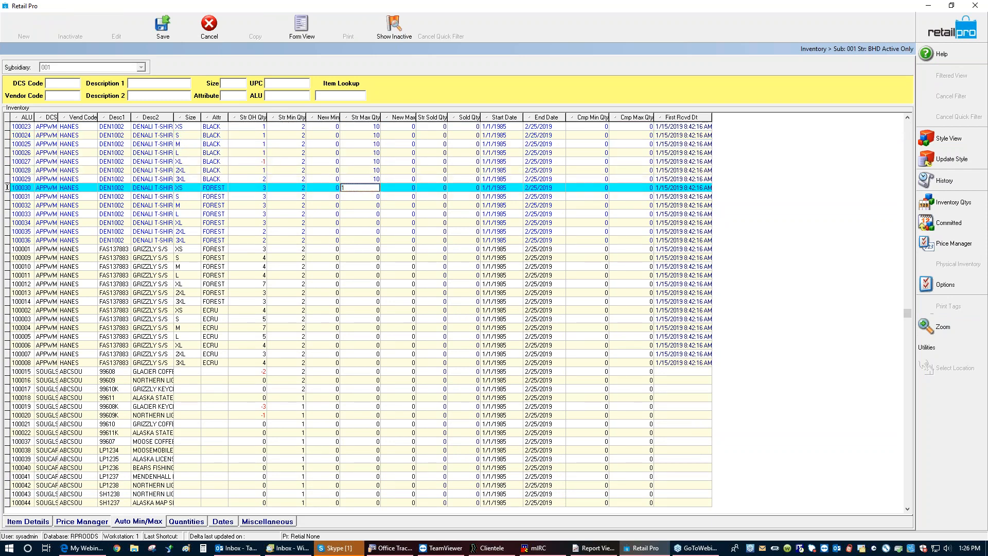
type("0")
key("Down")
type("10")
key("Down")
type("10")
key("Down")
key("Down")
type("10")
key("Down")
type("10")
key("Down")
type("10")
key("Down")
type("1")
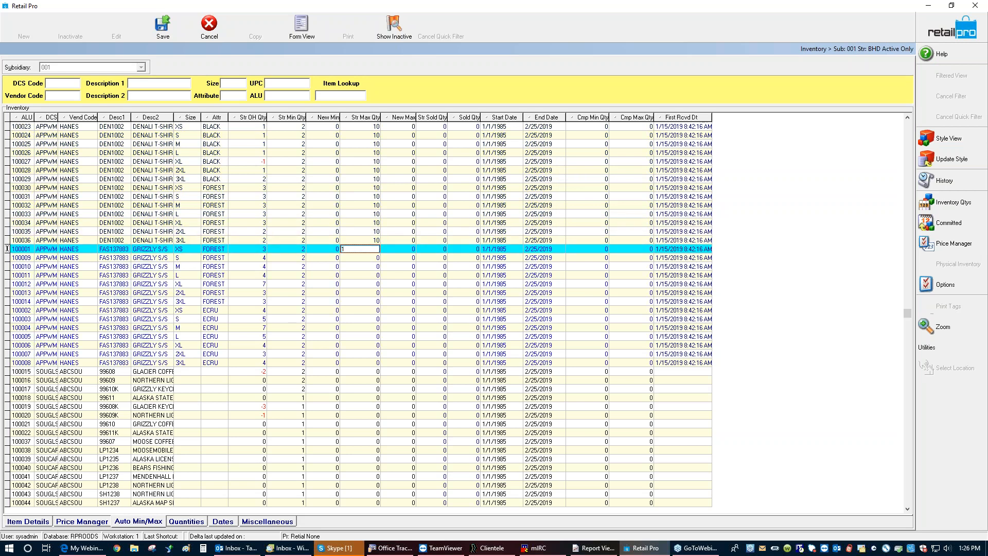
key("Down")
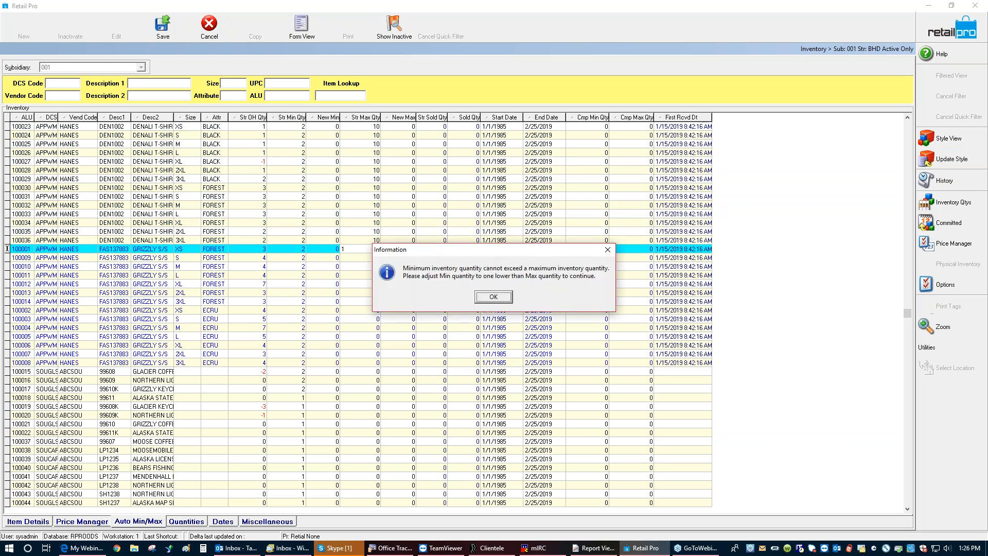
left_click(509, 299)
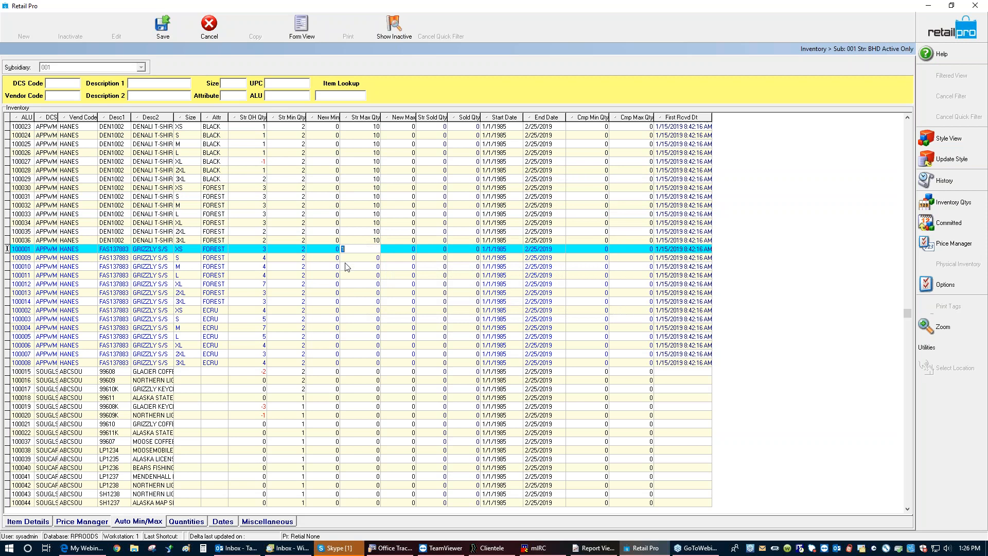
type("10")
key("Down")
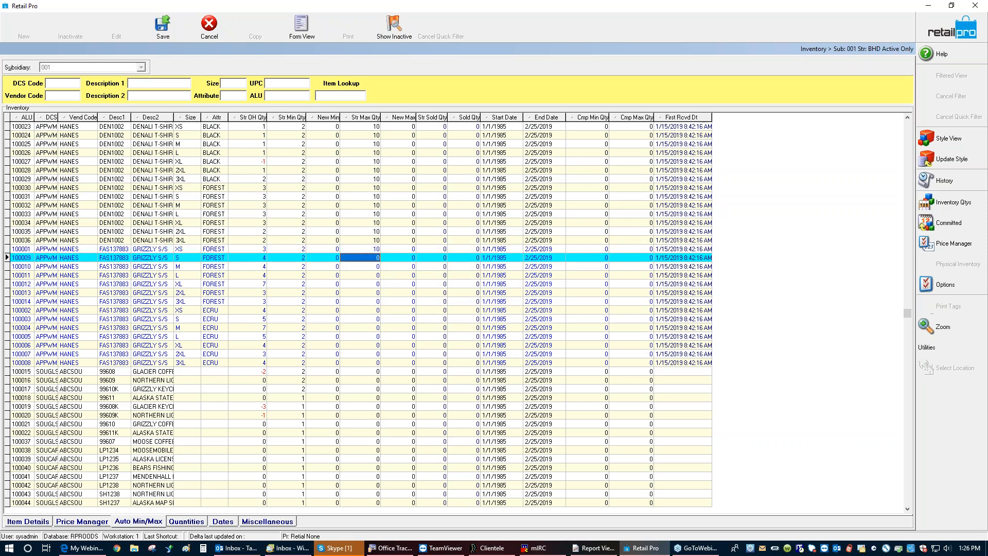
type("10")
key("Down")
type("10")
key("Down")
type("10")
key("Down")
type("10")
key("Down")
type("10")
key("Down")
type("10")
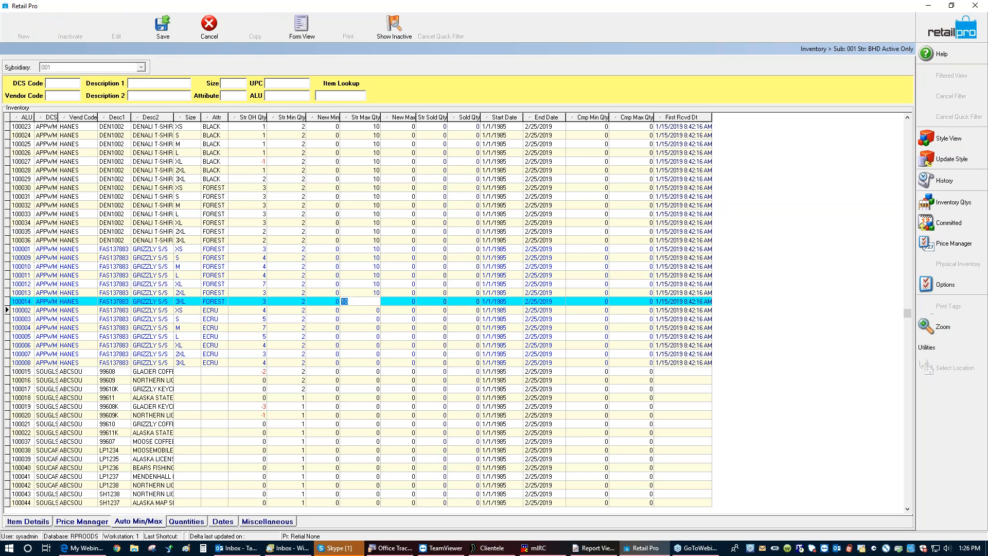
key("Down")
type("10")
key("Down")
type("10")
key("Down")
type("10")
key("Down")
type("1")
left_click(509, 298)
type("0")
key("Down")
type("10")
key("Down")
type("1")
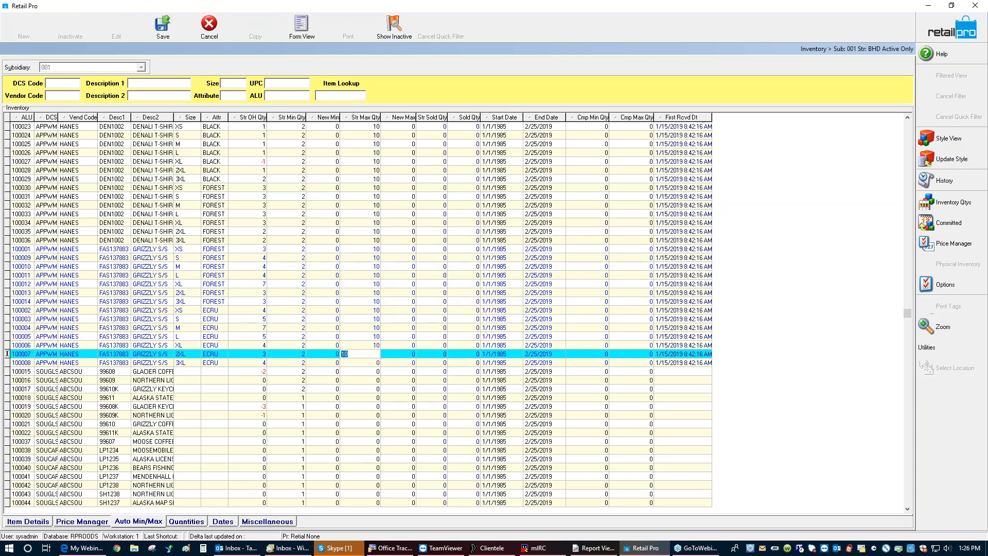
type("0")
key("Down")
type("10")
key("Down")
Step: Set the store maximum quantity to 10 from ALU 100015 down through ALU 100043, skipping ALU 100016 and giving ALU 100041 a maximum of 1
type("10")
key("Down")
type("1")
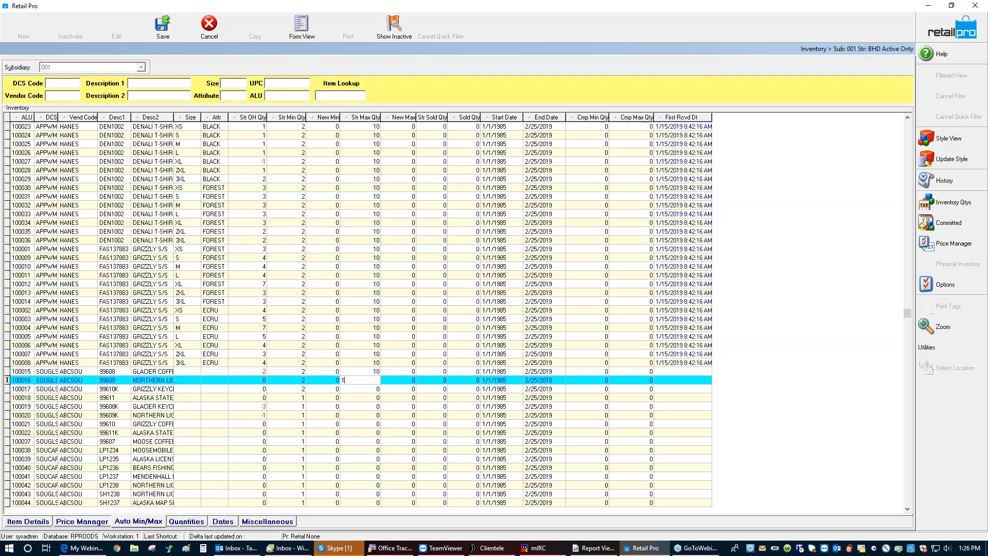
left_click(506, 297)
key("Down")
type("10")
key("Down")
type("10")
key("Down")
key("Down")
type("10")
key("Down")
type("10")
key("Down")
type("10")
key("Down")
type("10")
key("Down")
type("10")
key("Down")
type("10")
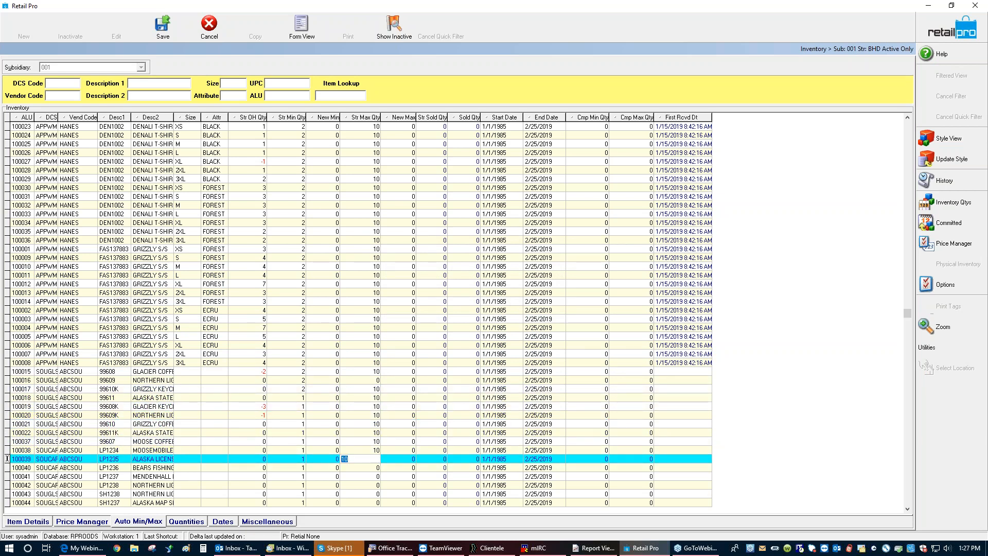
key("Down")
type("10")
key("Down")
type("1")
key("Down")
type("0")
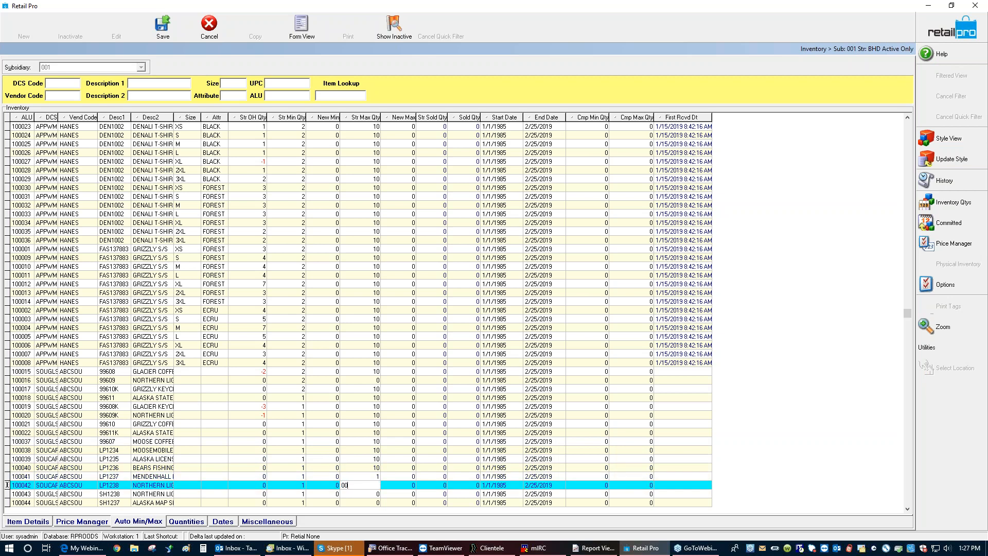
key("Down")
type("10")
key("Down")
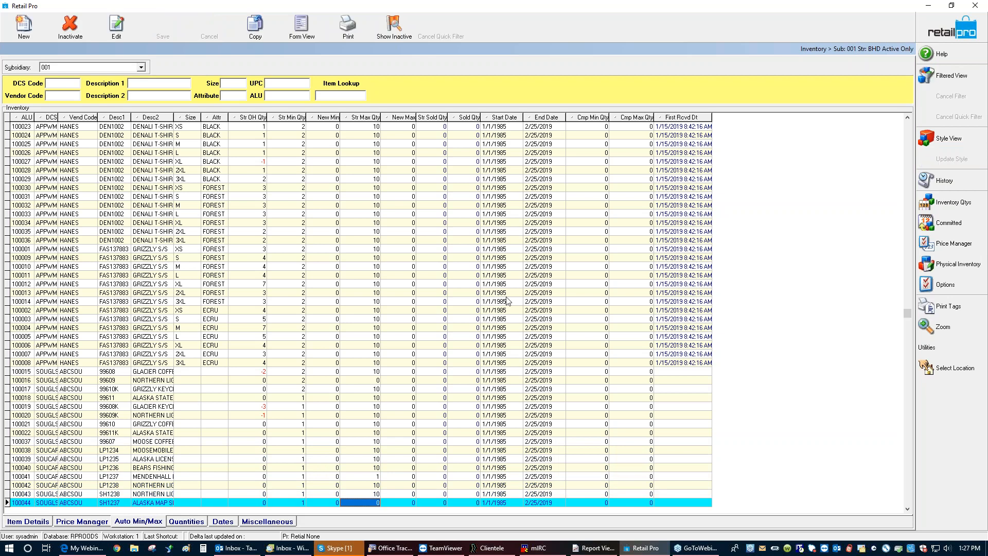
Step: Leave the inventory and start the Auto PO wizard for the single store BHD - Big Hairy Dog
left_click(937, 29)
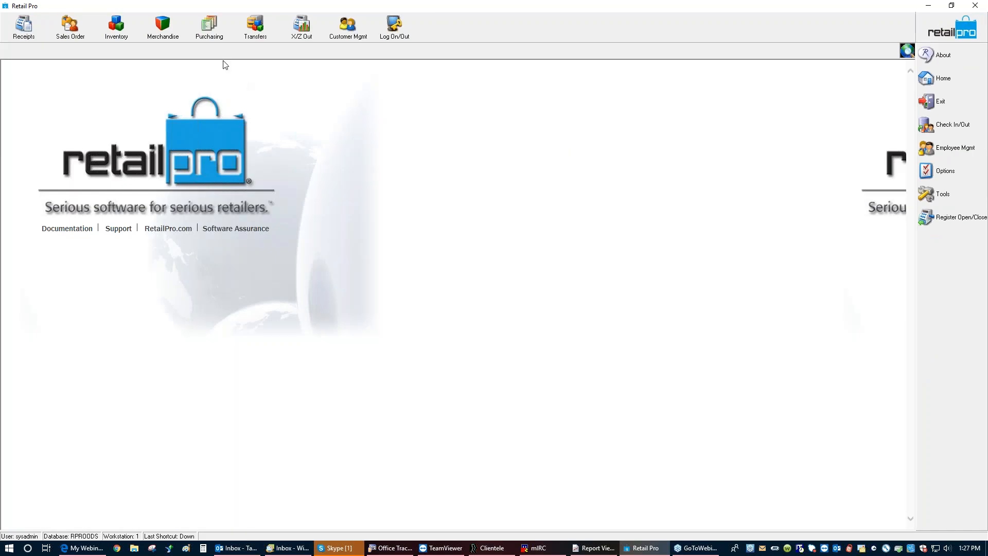
left_click(203, 30)
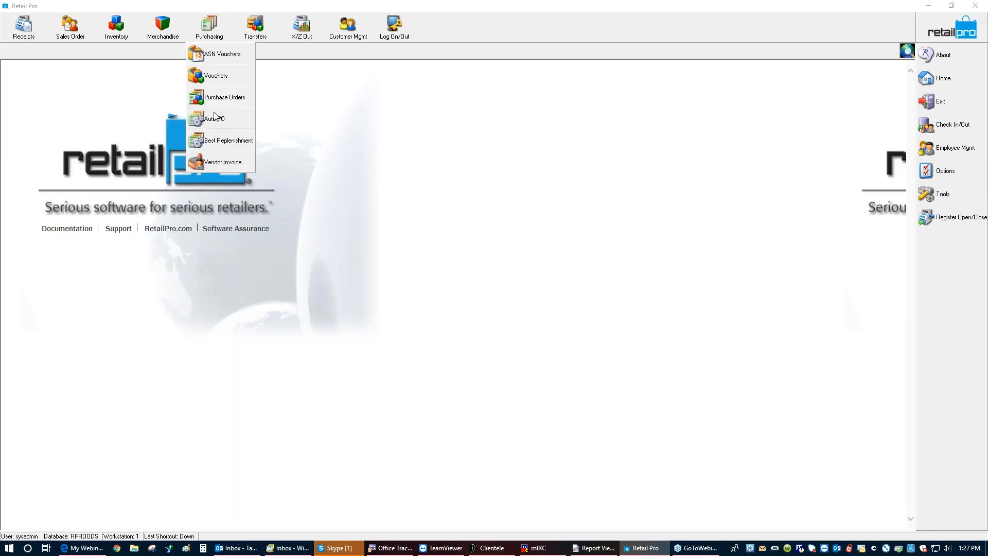
left_click(214, 119)
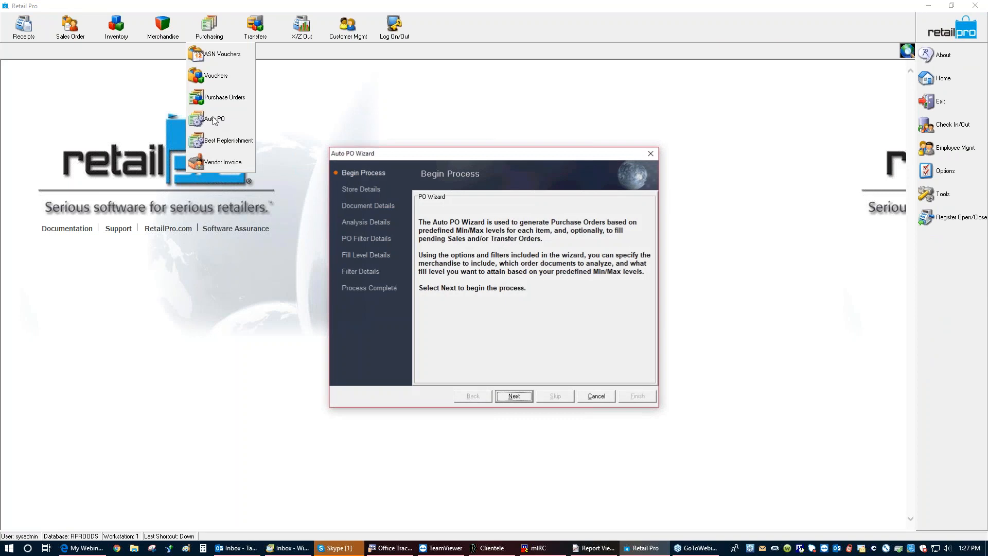
left_click(520, 400)
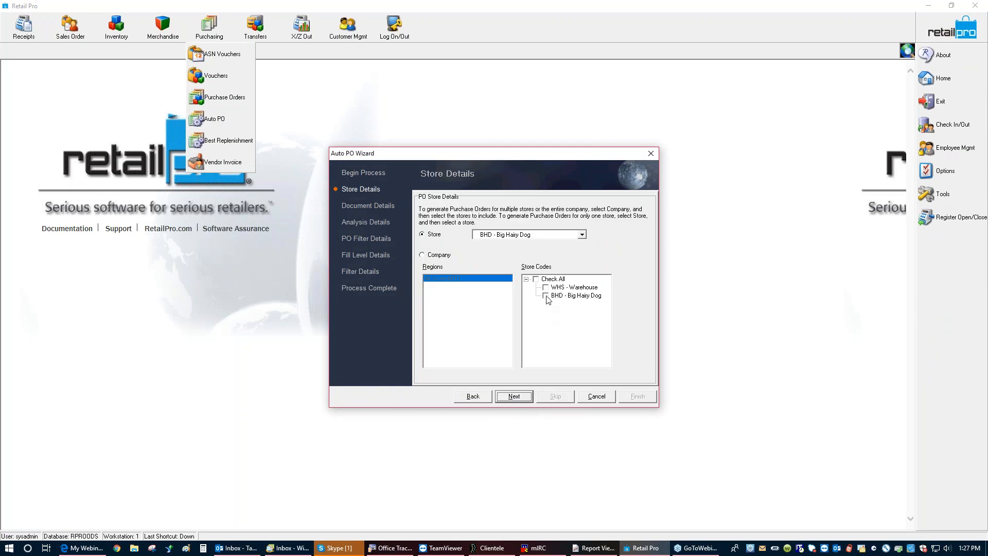
left_click(512, 400)
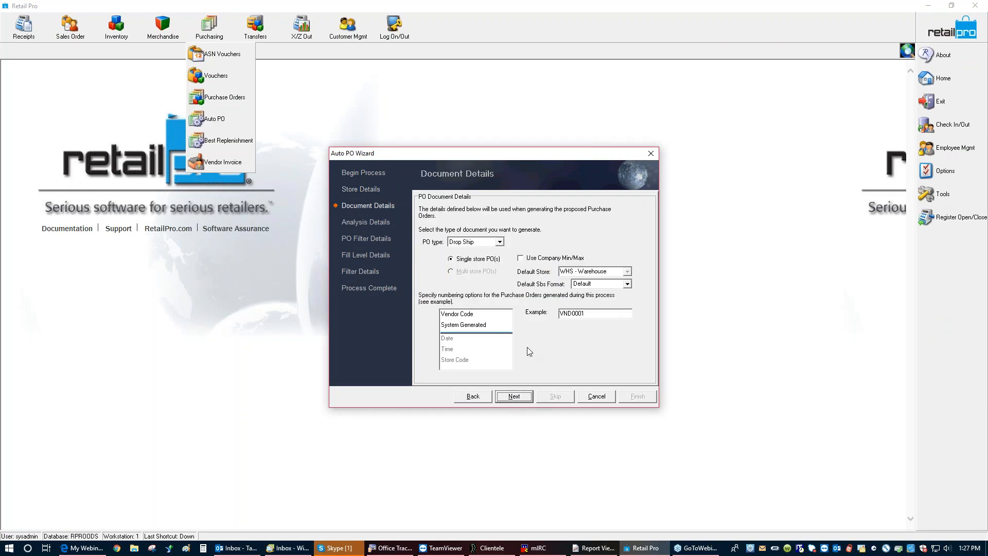
Step: Accept the wizard's Drop Ship document settings, order dates, sales order analysis options and no purchase order filter
left_click(523, 399)
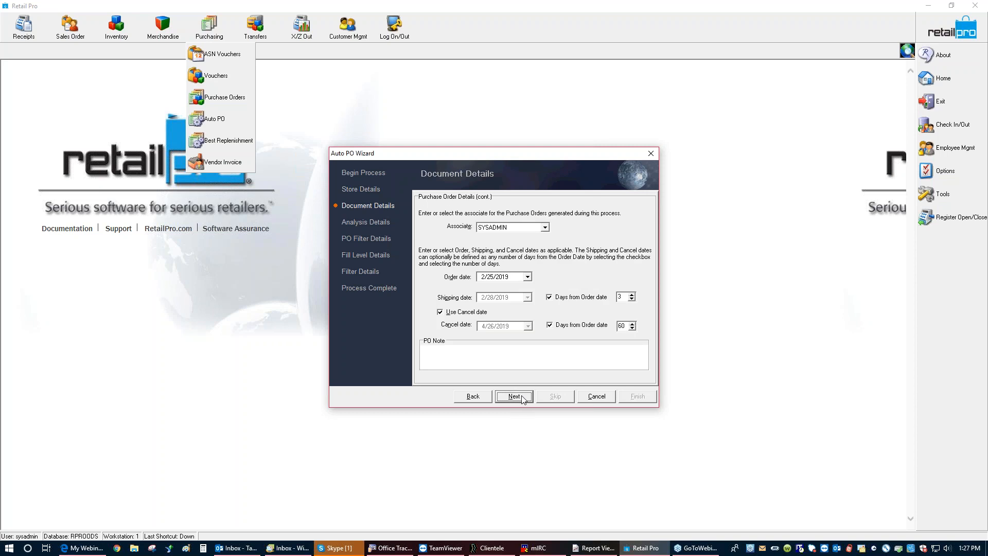
left_click(523, 399)
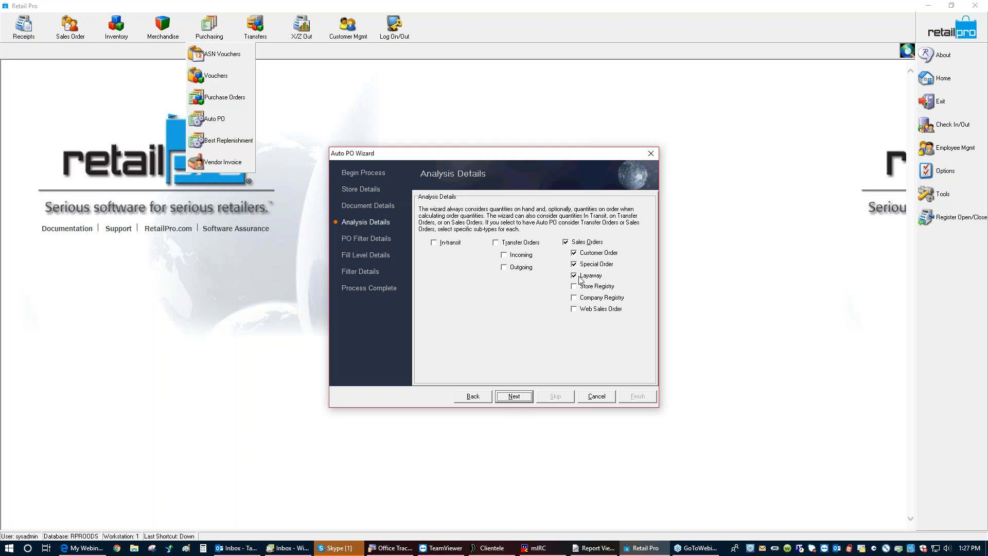
left_click(513, 397)
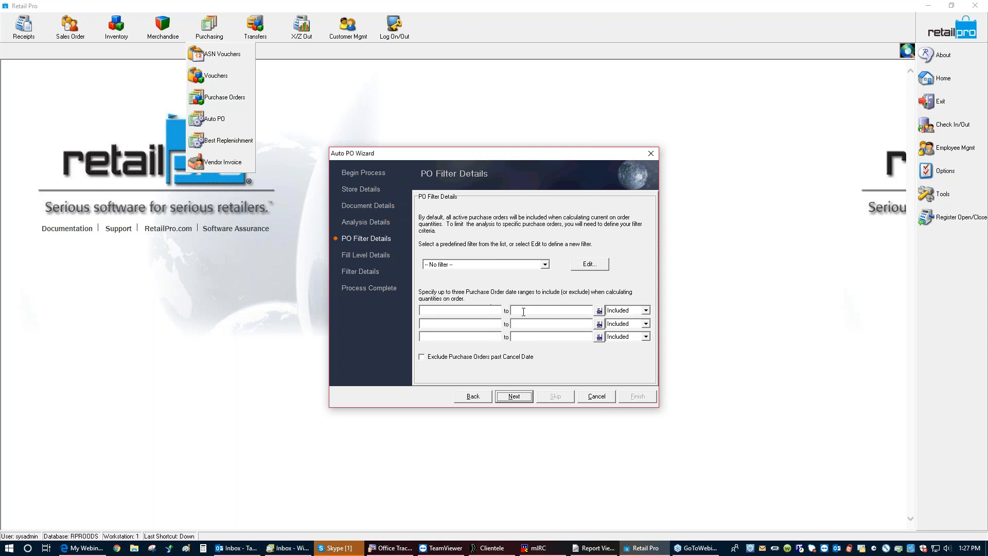
left_click(519, 401)
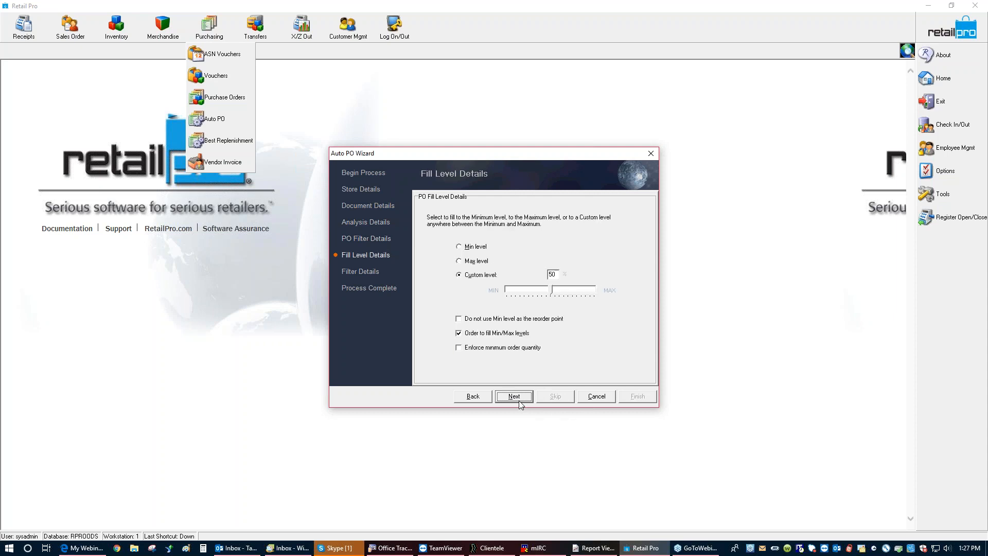
Step: Keep the custom fill level of 50 and the MIN Max item filter, and generate the proposed purchase orders
left_click(517, 397)
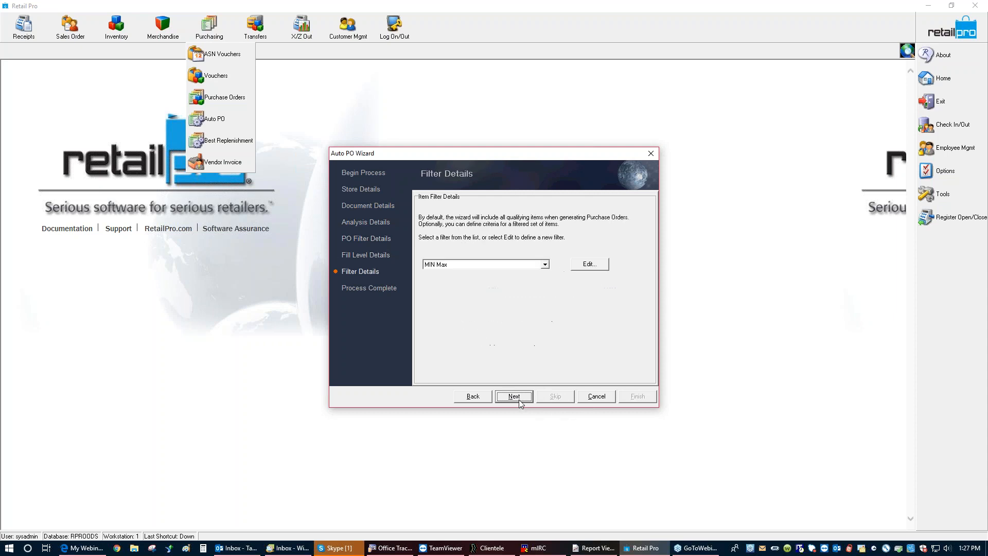
left_click(486, 398)
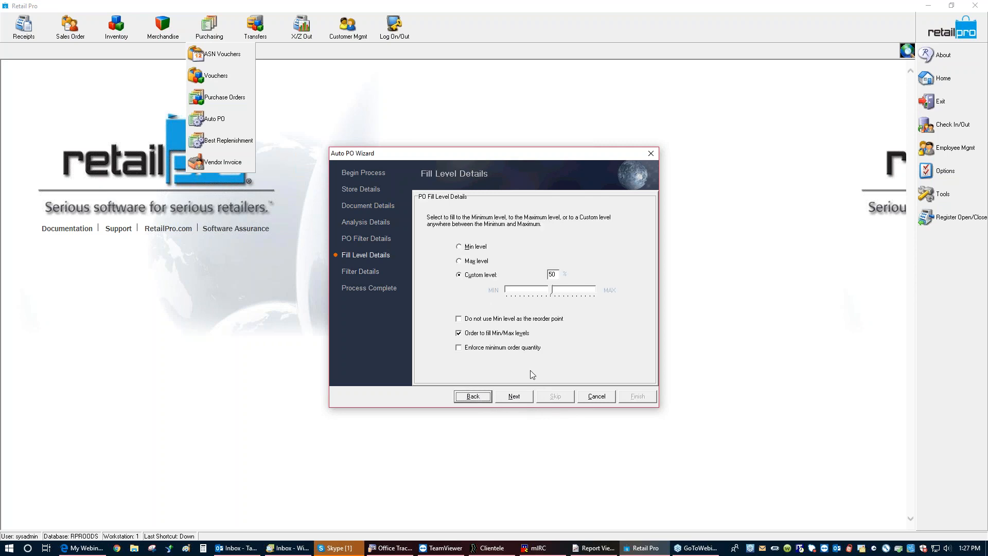
left_click(518, 396)
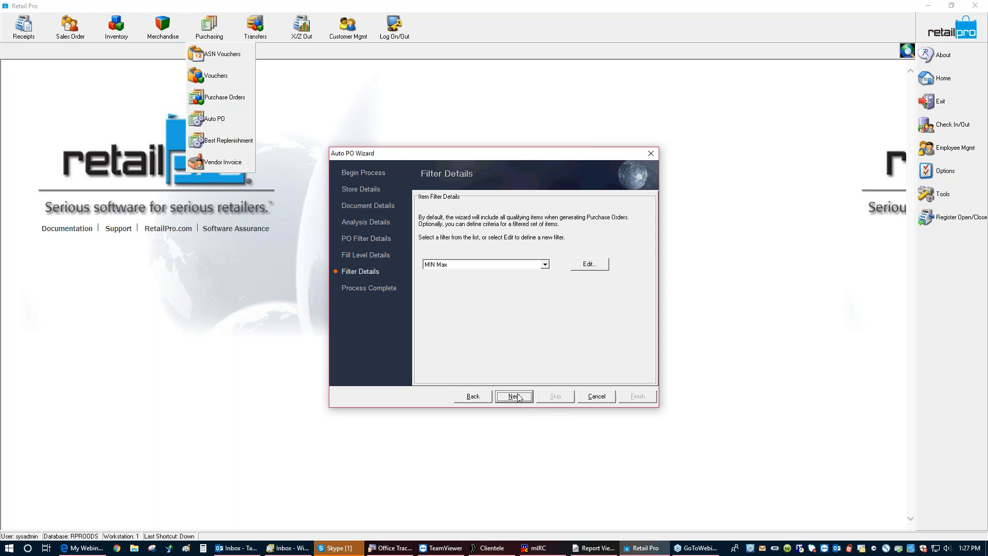
left_click(519, 398)
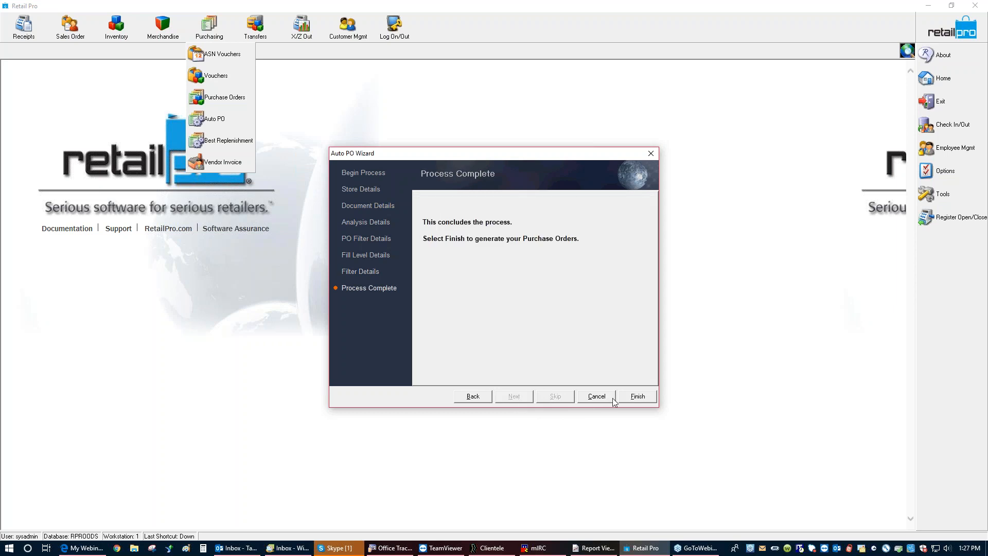
left_click(629, 399)
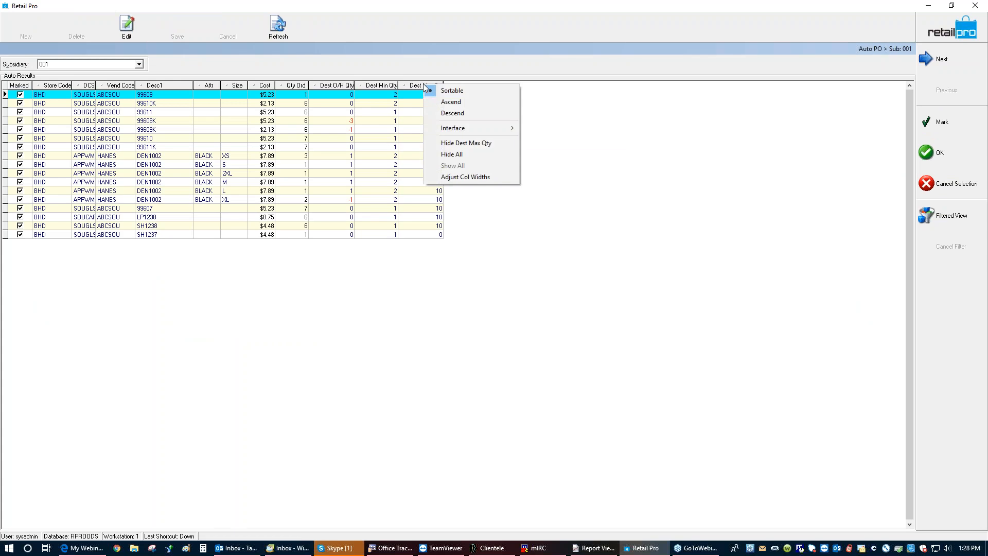
Step: Add the Destination Adjusted O/H Qty column to the Auto PO results grid
mouse_move(452, 128)
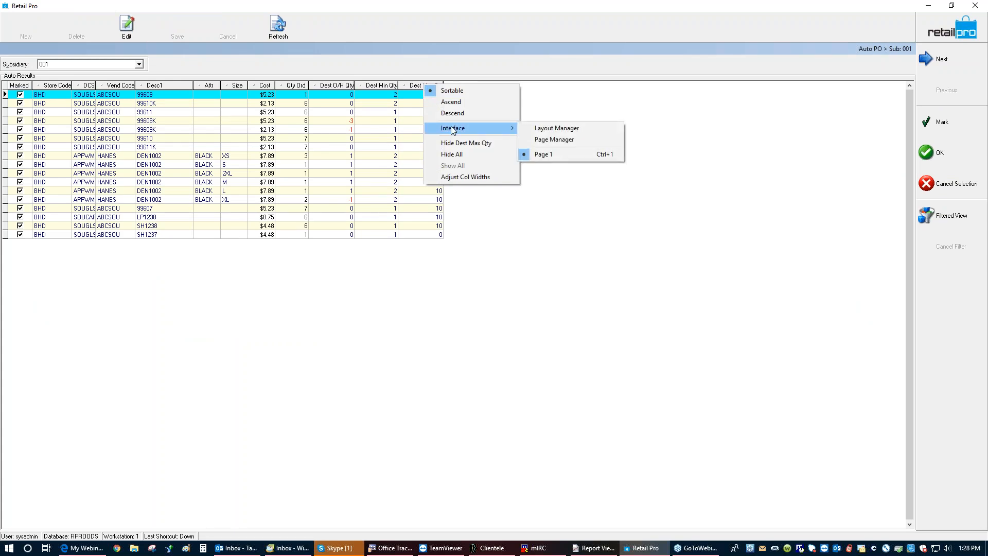
left_click(559, 140)
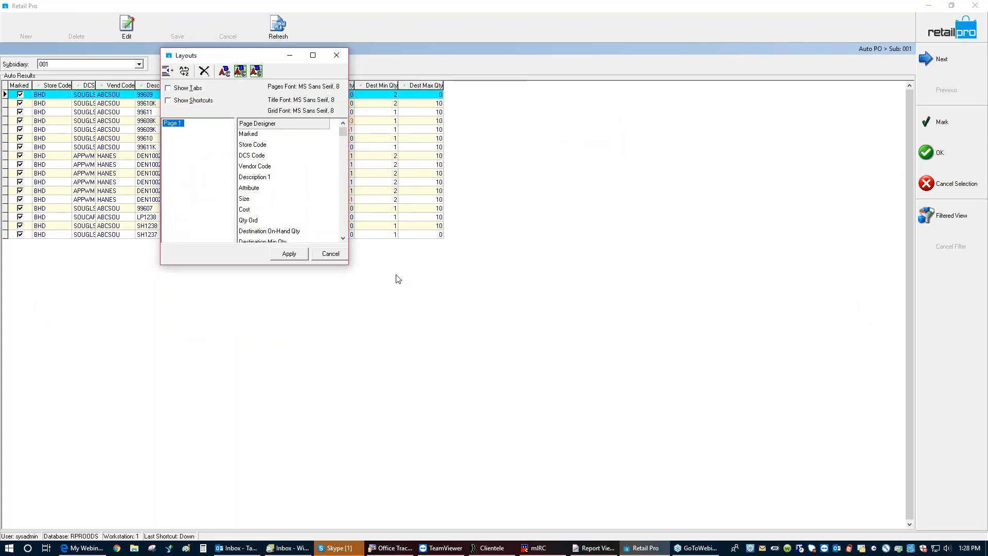
left_click(343, 220)
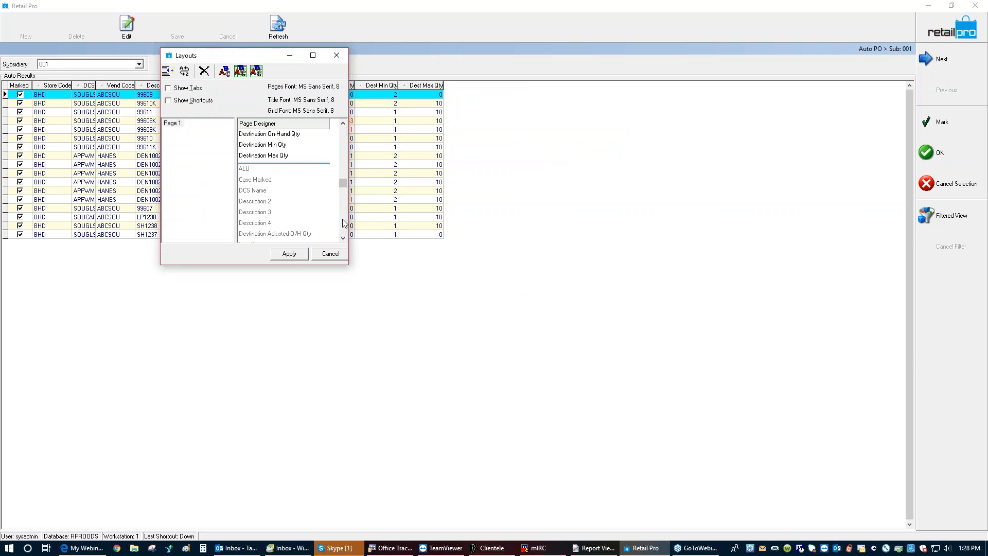
double_click(281, 234)
left_click(288, 255)
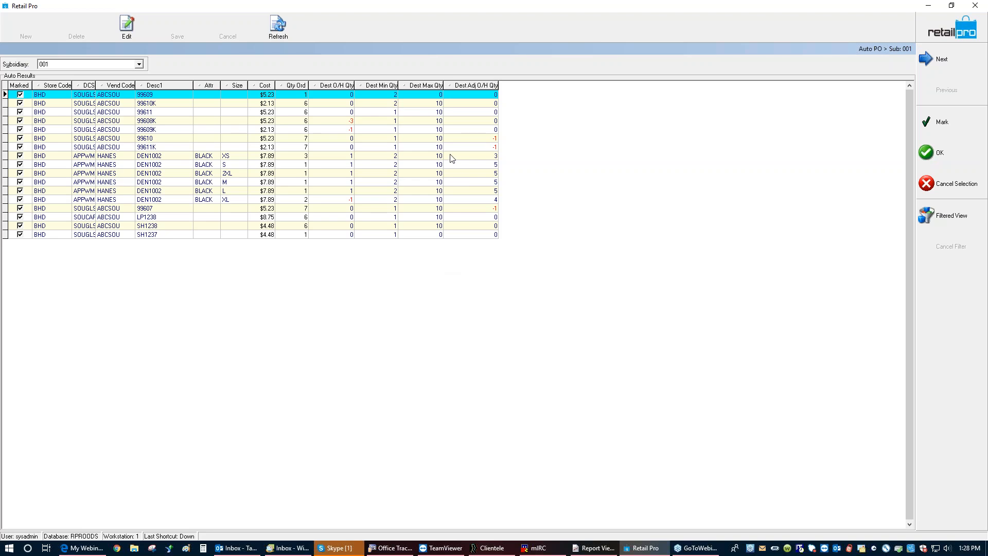
Step: Review the selected and available columns in the page designer for the Auto PO results
right_click(302, 87)
mouse_move(352, 131)
left_click(417, 141)
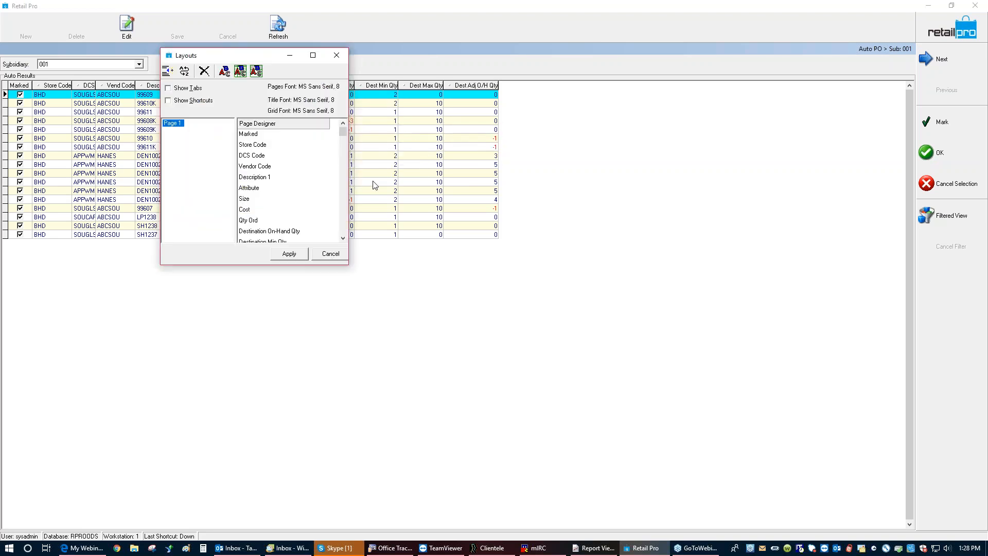
left_click(344, 228)
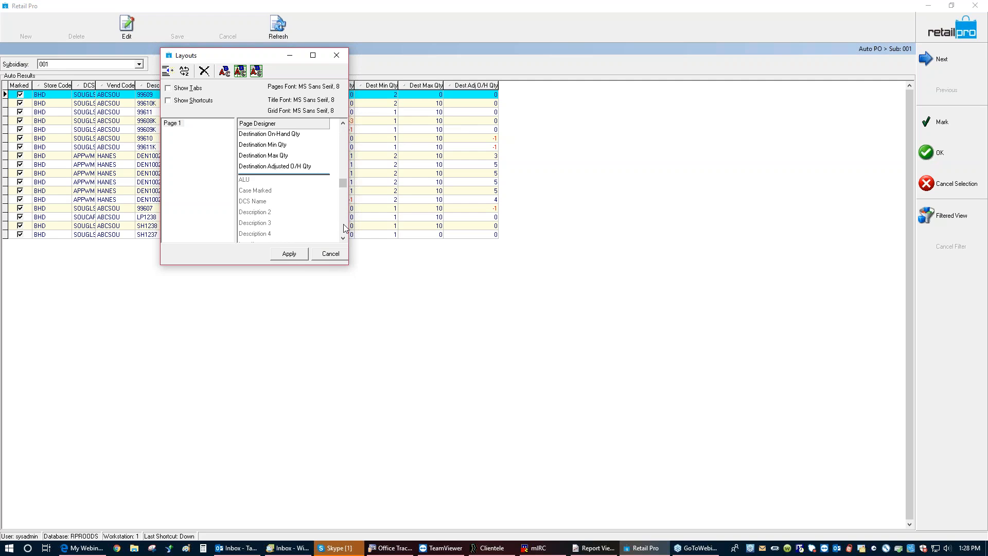
left_click(343, 154)
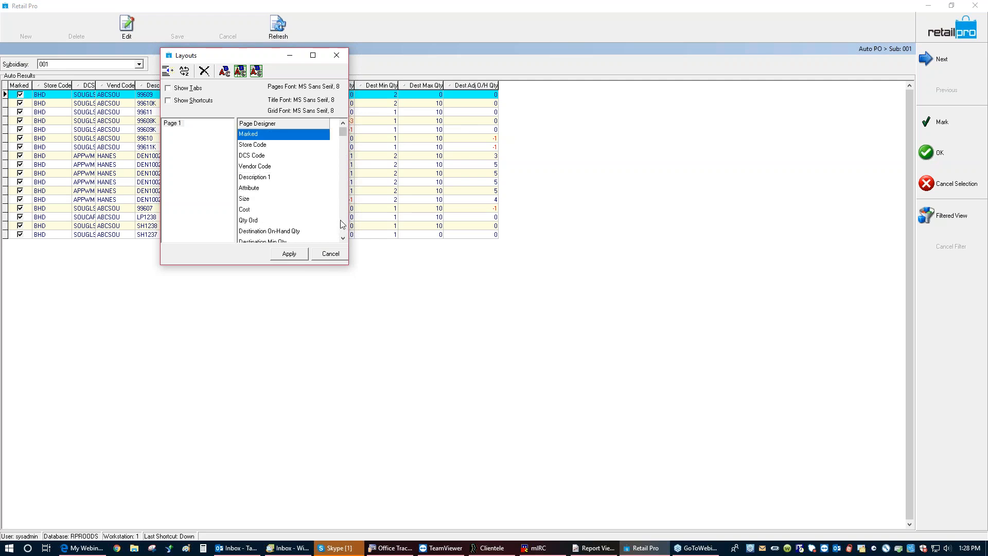
left_click(289, 253)
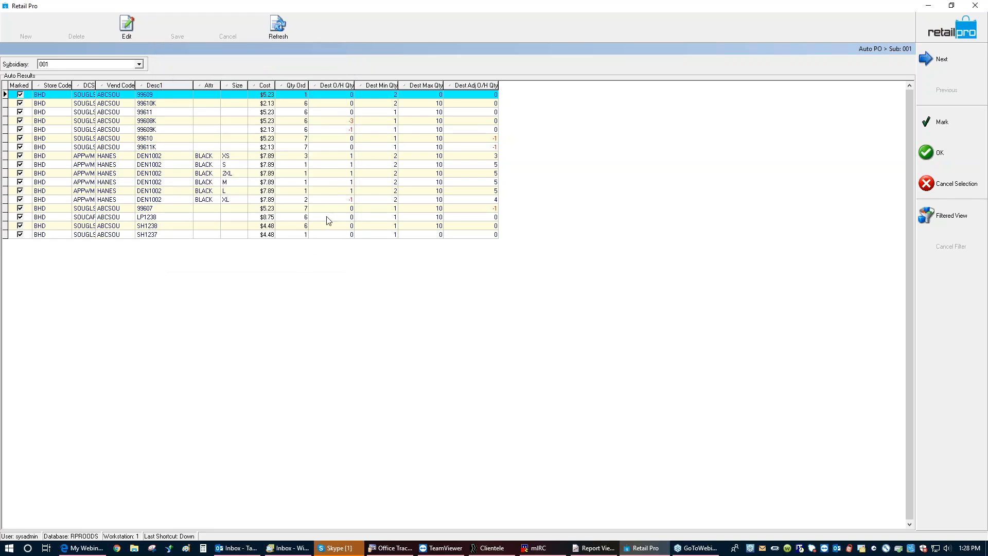
left_click(140, 64)
left_click(140, 64)
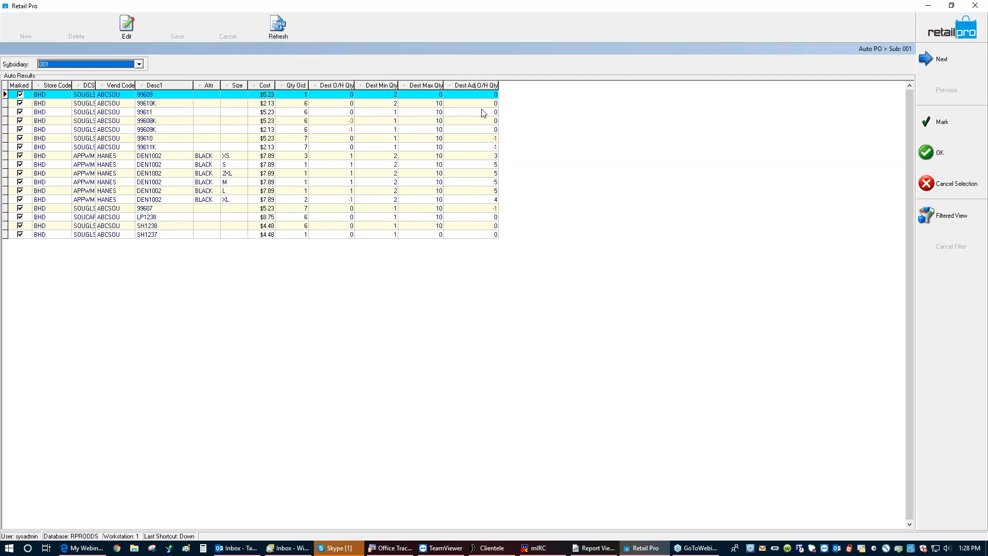
Step: Reorder the Auto PO results columns so Dest Adj O/H Qty follows Dest O/H Qty and Qty Ord comes last
mouse_move(471, 86)
left_mouse_down()
mouse_move(316, 88)
mouse_move(480, 85)
left_mouse_up()
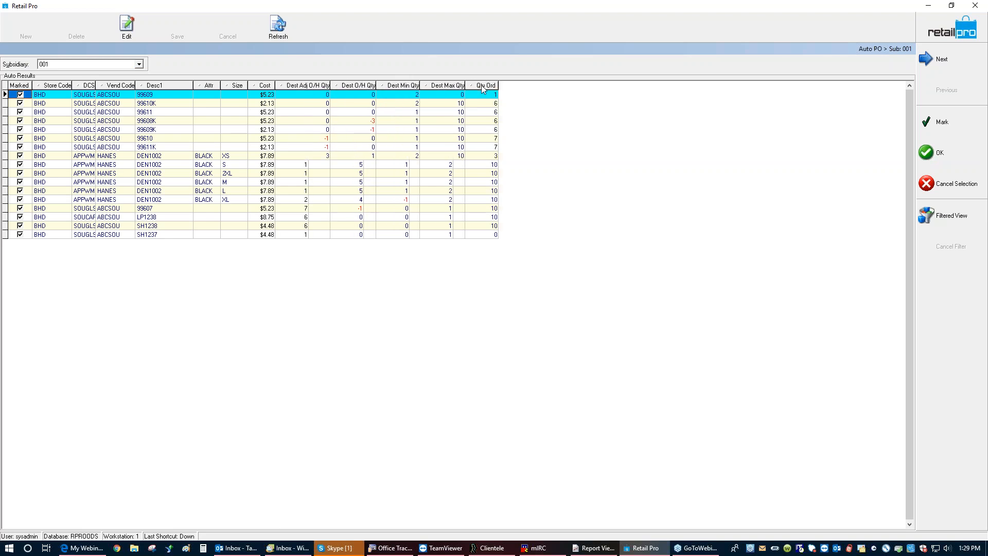
left_click_drag(364, 89, 291, 86)
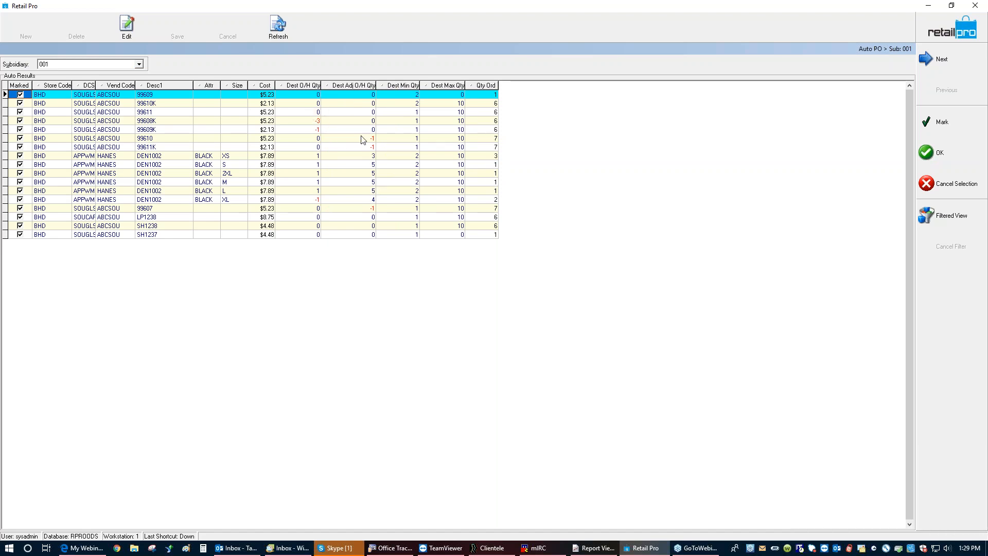
Step: Compare the on-hand, adjusted on-hand, min, max and order quantities of items 99608K, 99611K, 99607, 99610 and DEN1002 XL
left_click(333, 122)
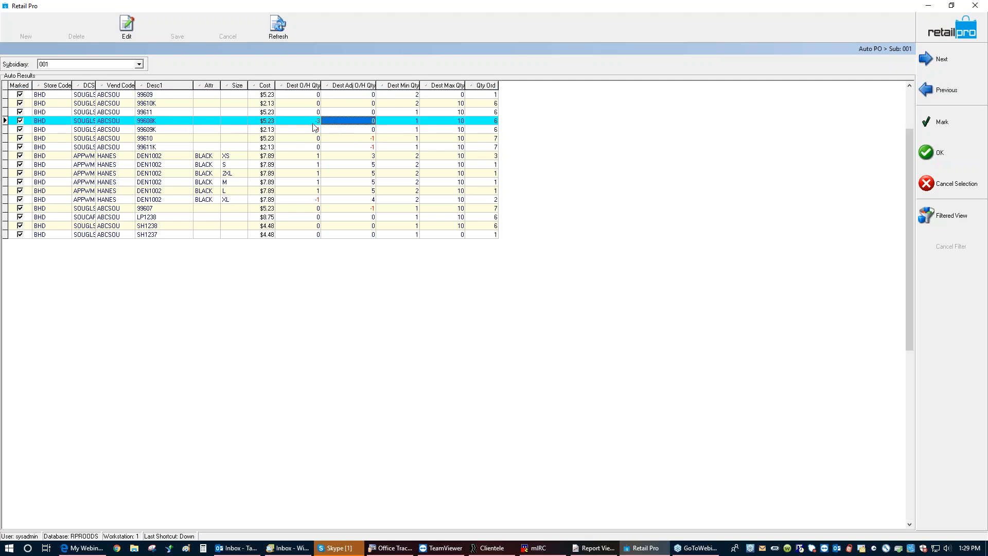
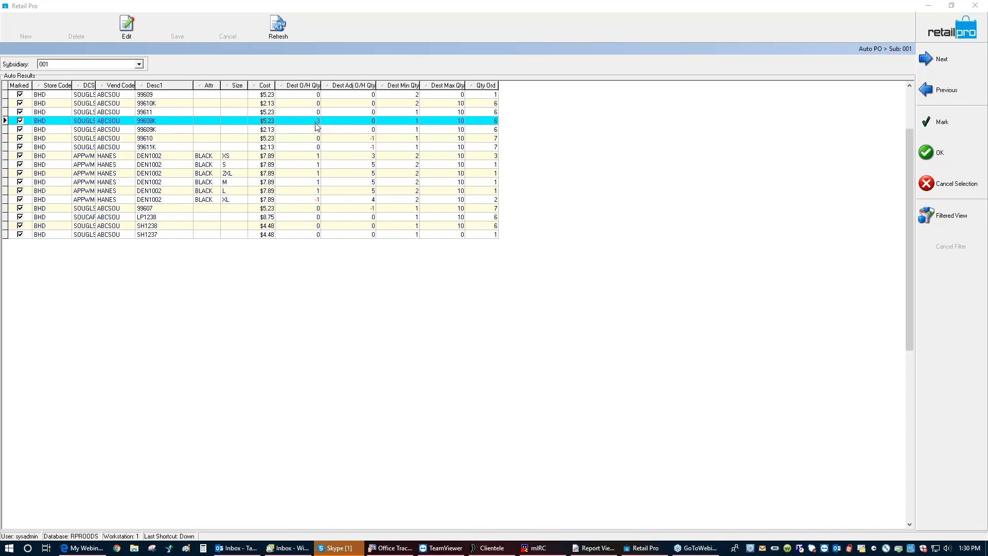
left_click(375, 147)
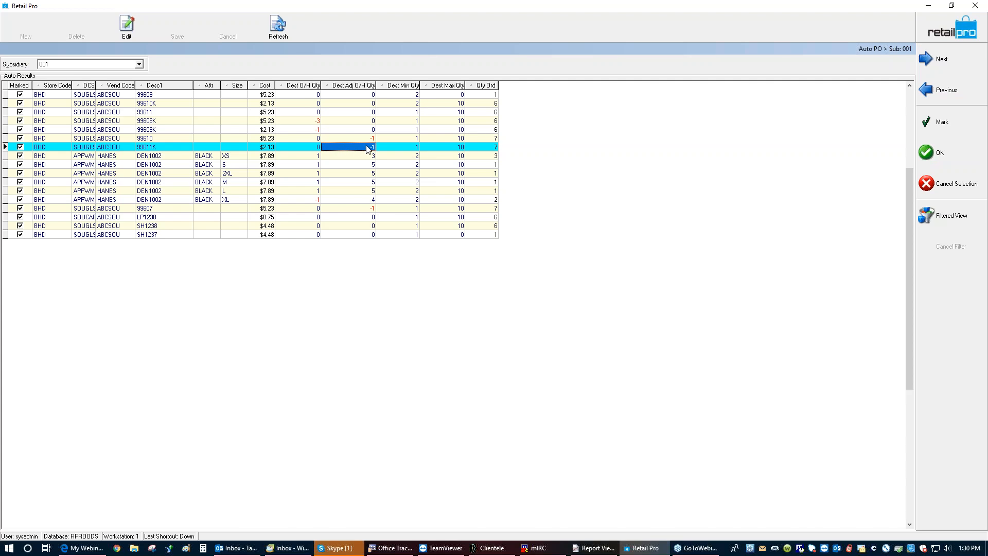
left_click(367, 208)
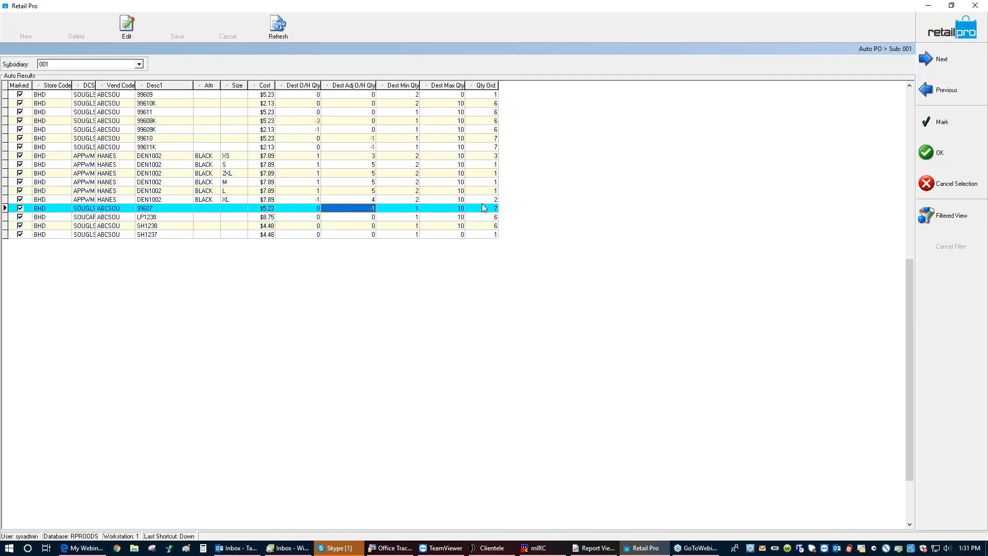
left_click(366, 200)
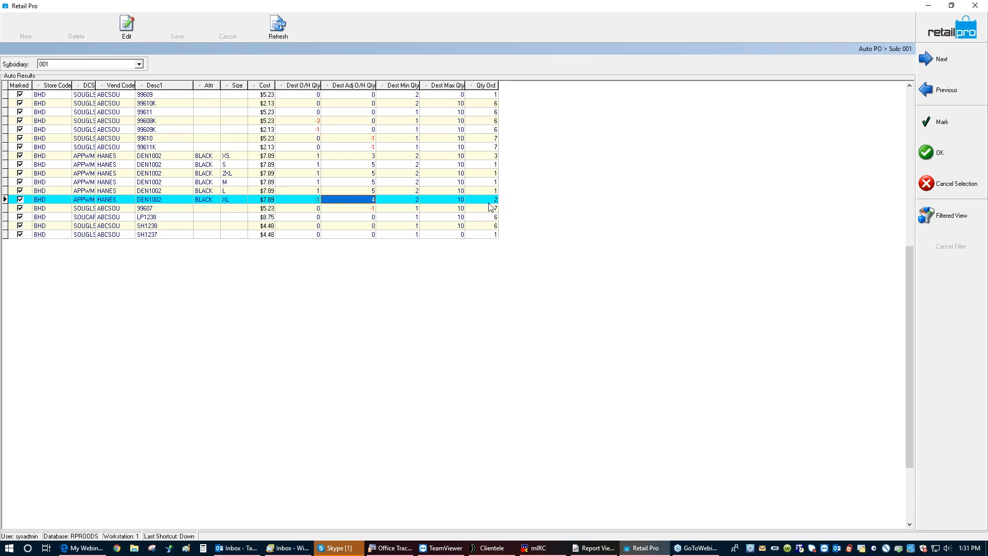
left_click(366, 139)
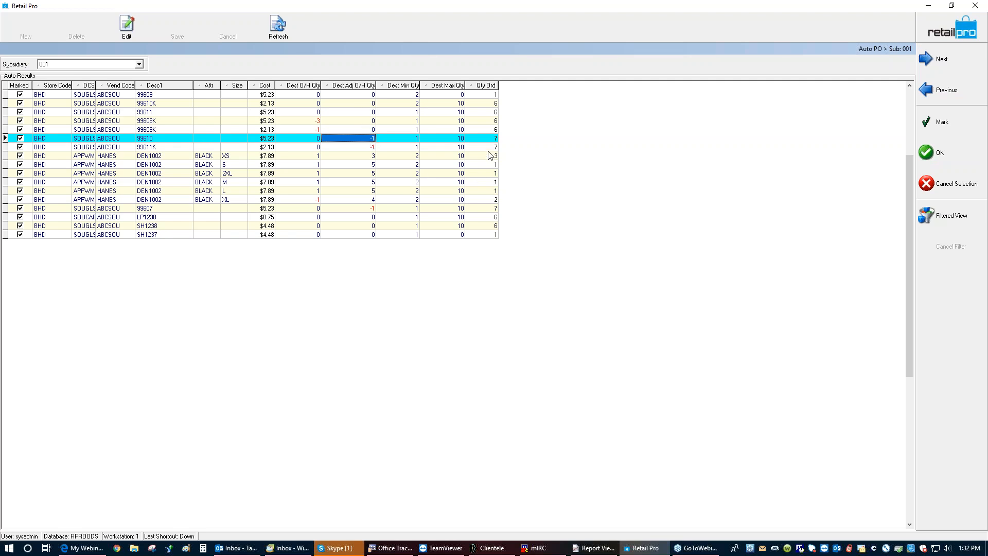
Step: Set the order quantity of items SH1237 and 99609 to 2
left_click(490, 235)
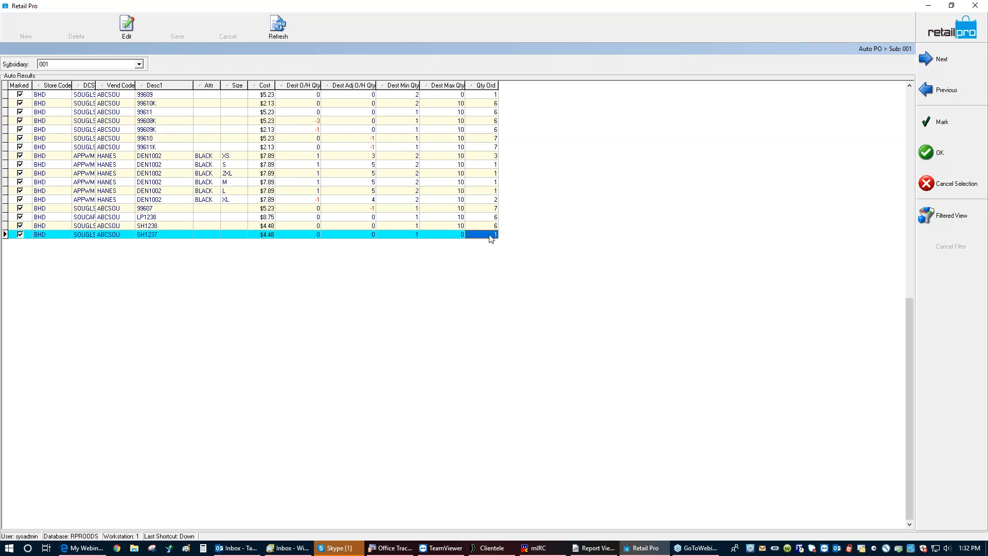
left_click(493, 236)
type("2")
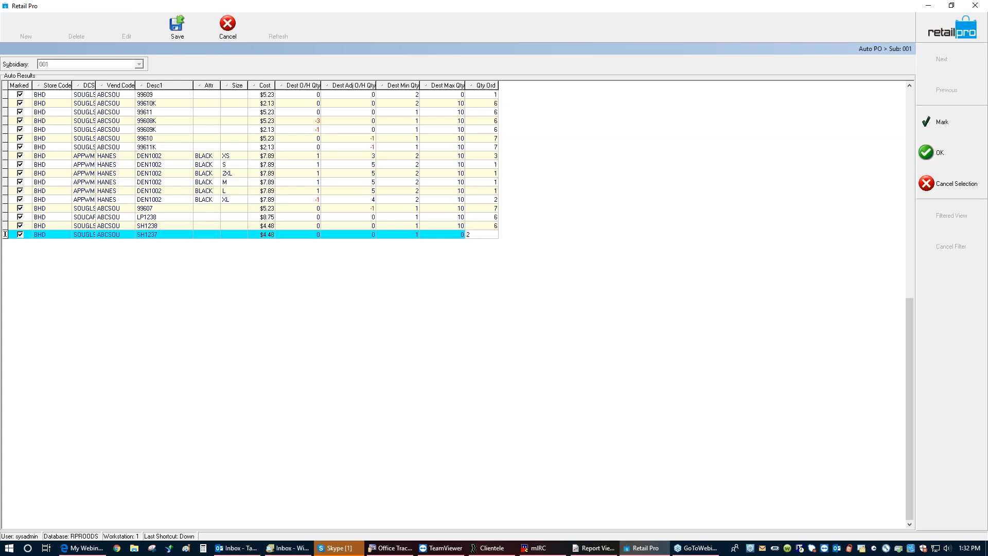
left_click(480, 97)
type("2")
left_click(482, 122)
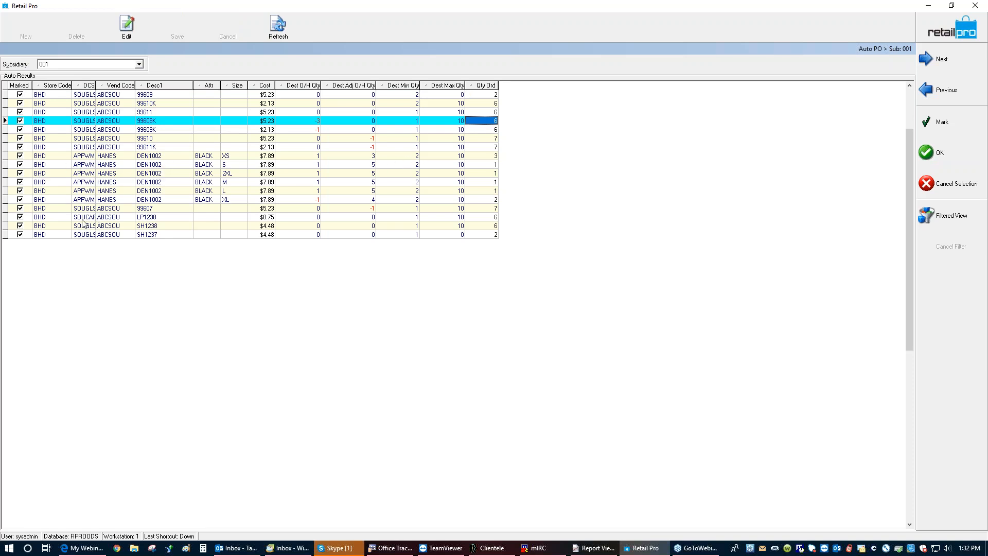
Step: Unmark item SH1237 in the Auto PO results and mark it again
left_click(36, 235)
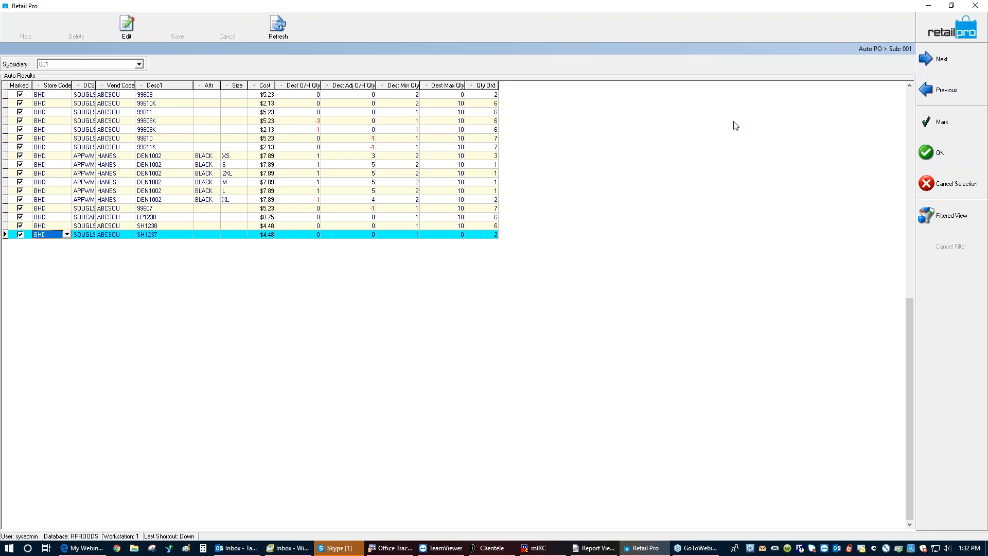
left_click(931, 125)
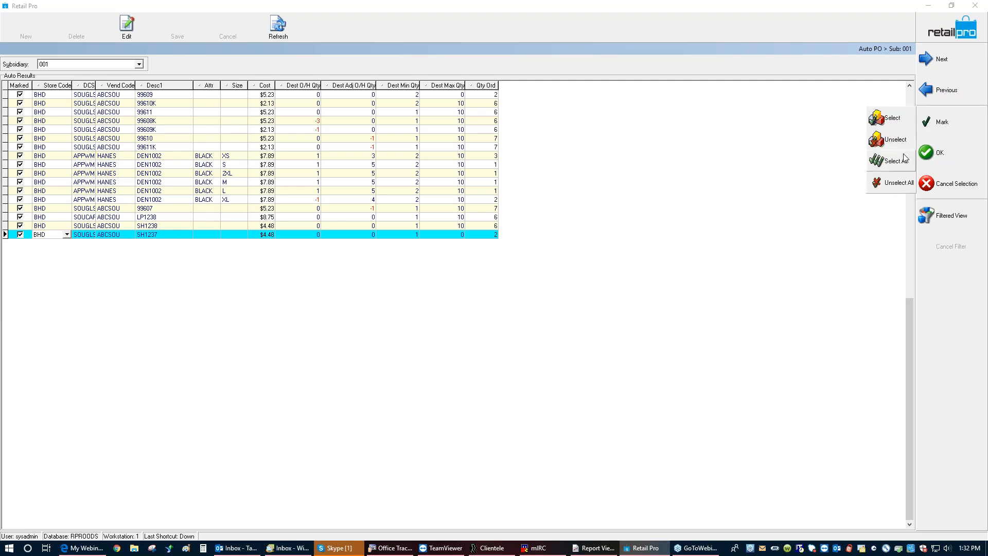
left_click(895, 140)
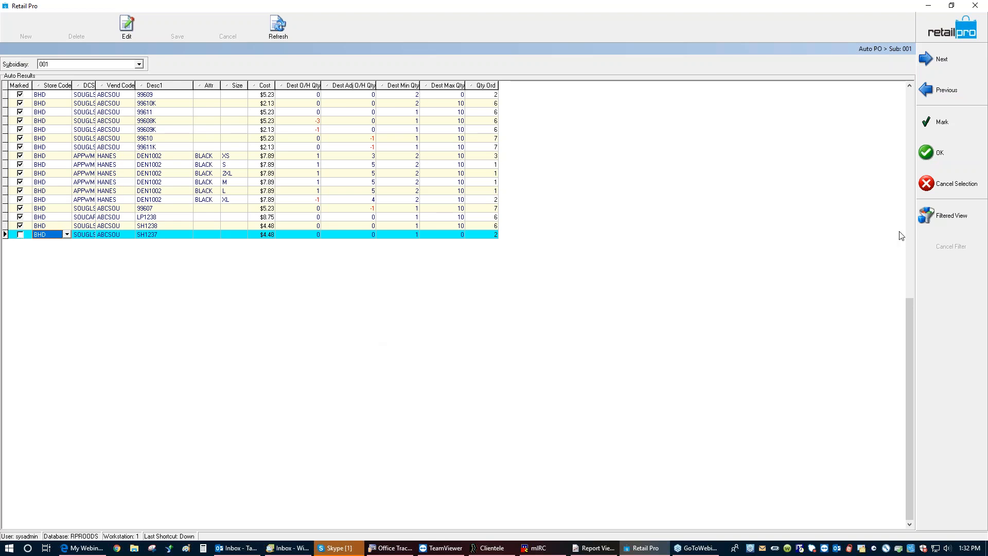
left_click(948, 130)
left_click(877, 122)
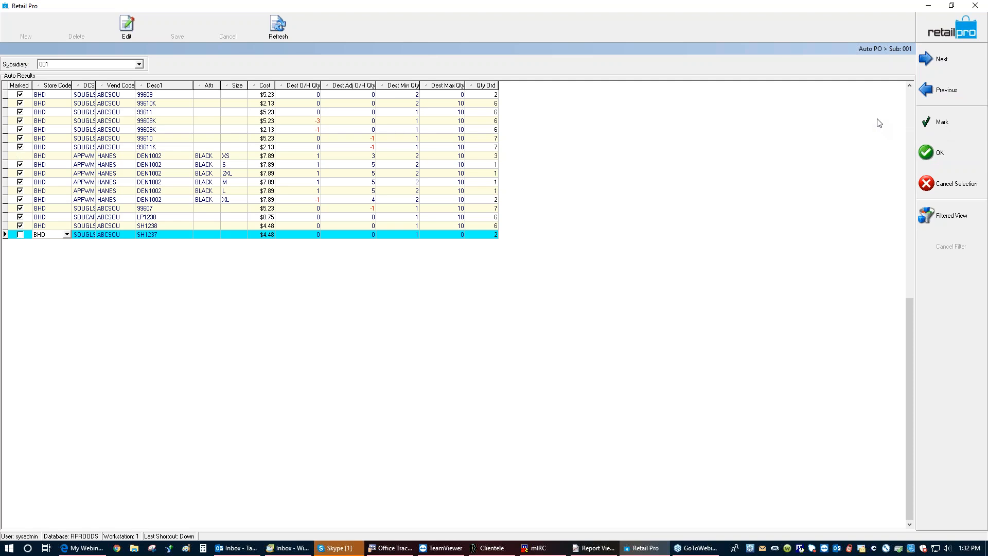
left_click(21, 235)
left_click(20, 235)
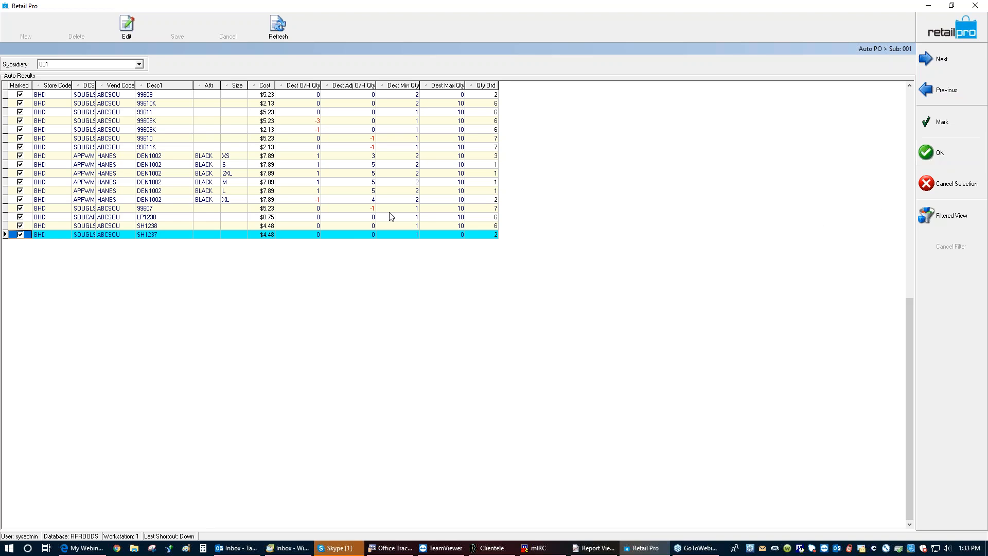
Step: Widen the DCS column to fit its contents and create the purchase orders from the marked items
double_click(95, 85)
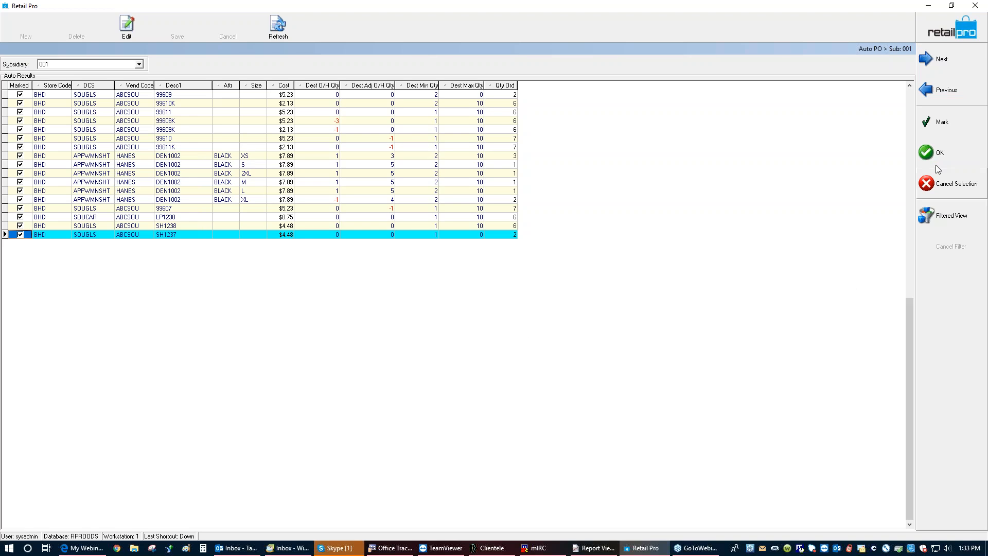
left_click(949, 153)
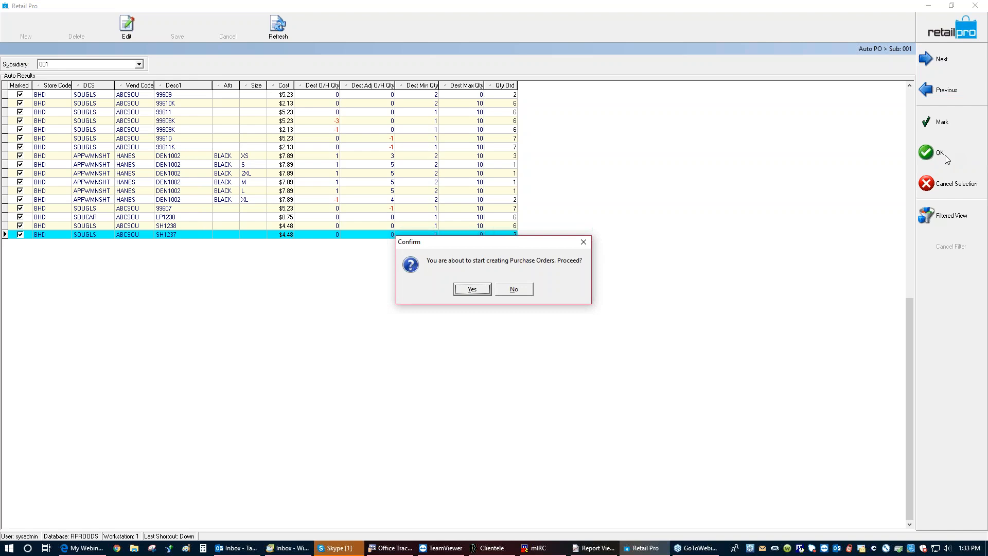
left_click(481, 290)
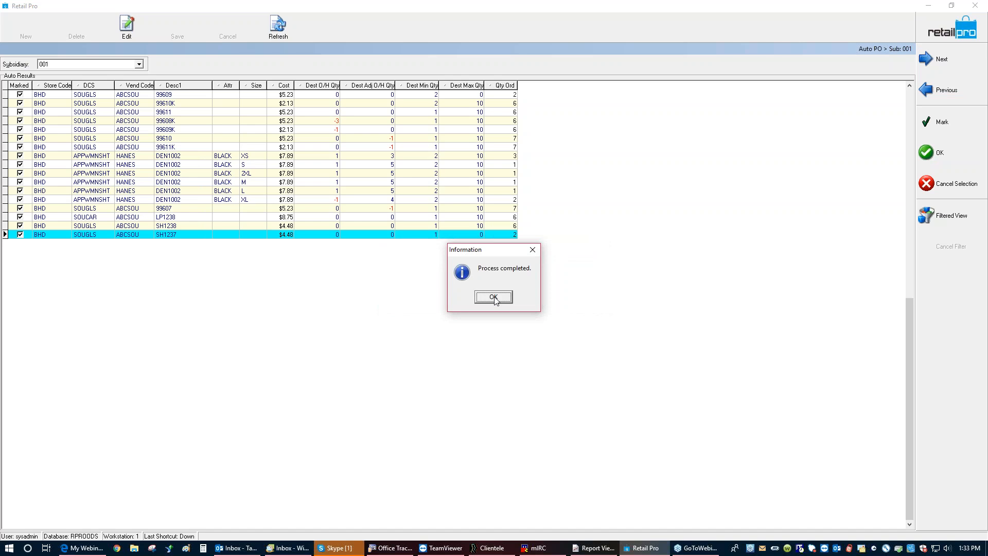
left_click(495, 297)
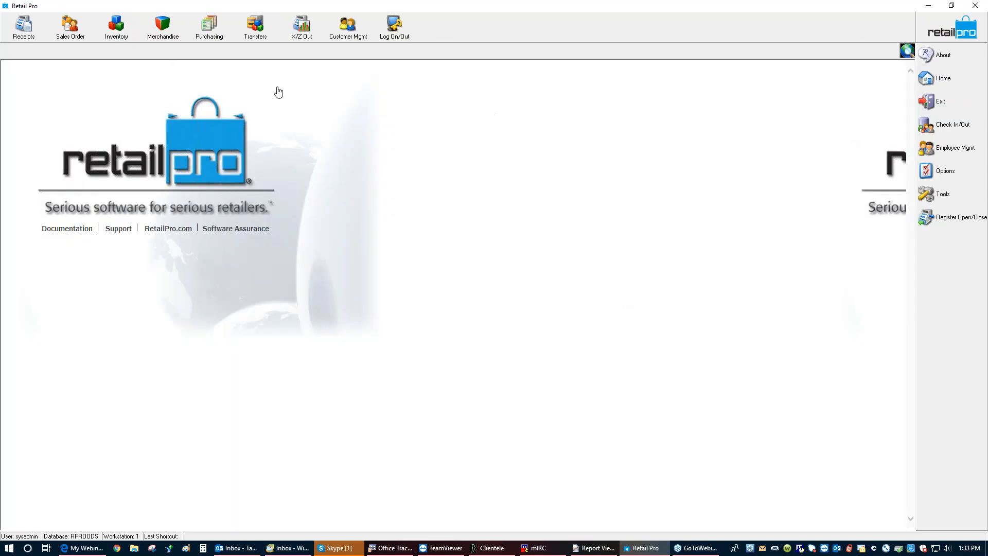
Step: Open the purchase orders list and widen the PO # column to show the full numbers
left_click(211, 34)
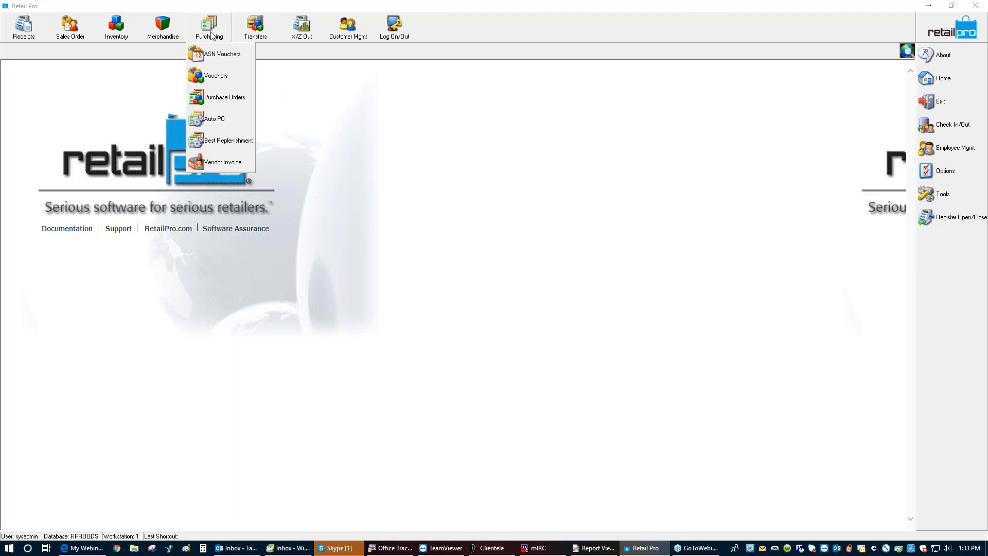
left_click(214, 98)
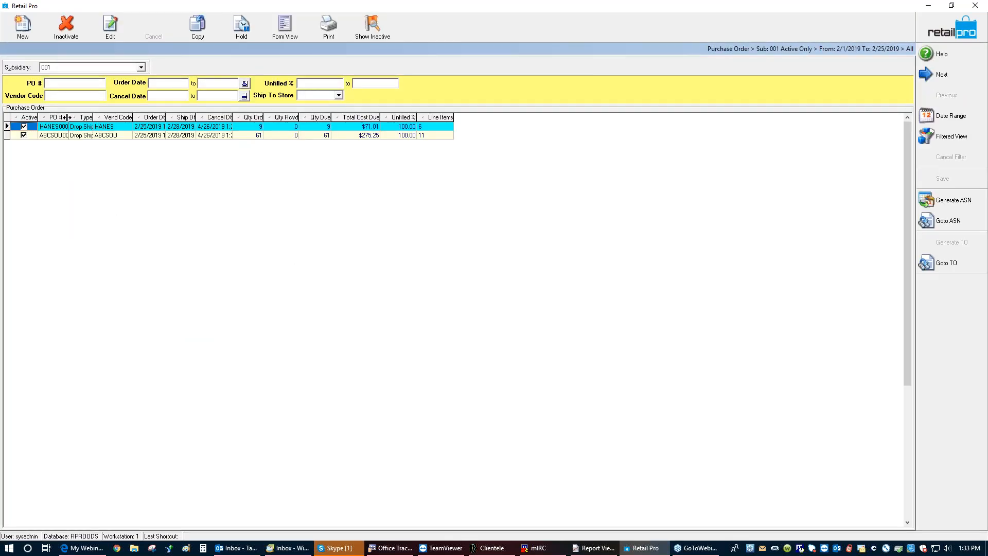
left_click_drag(94, 117, 96, 118)
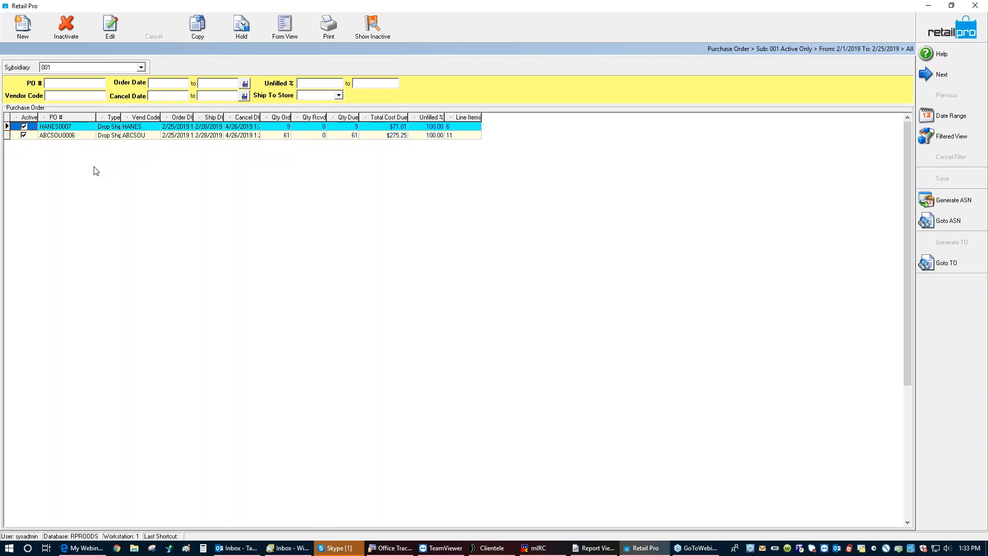
Step: Review the details of the HANES purchase order in form view and return to the list
left_click(77, 126)
left_click(284, 26)
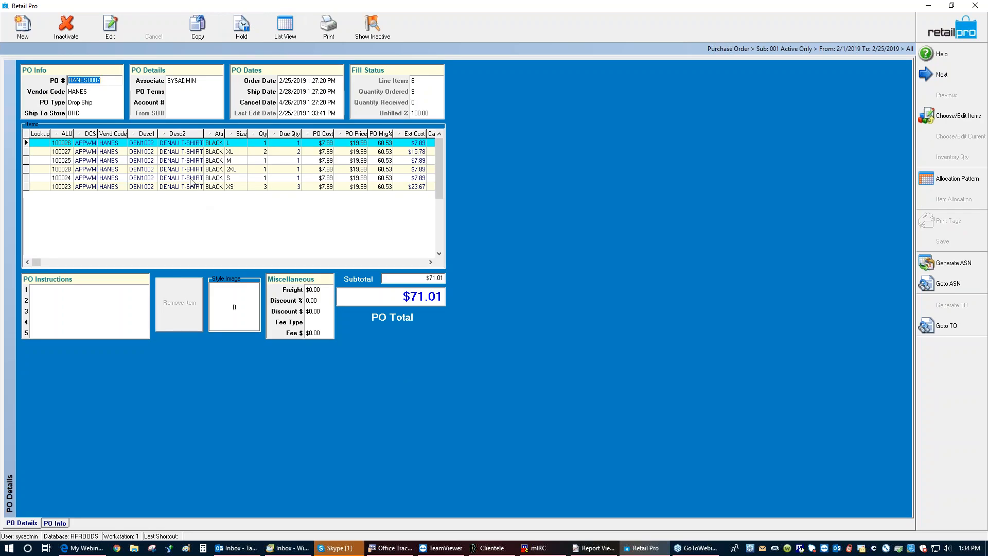
left_click(284, 26)
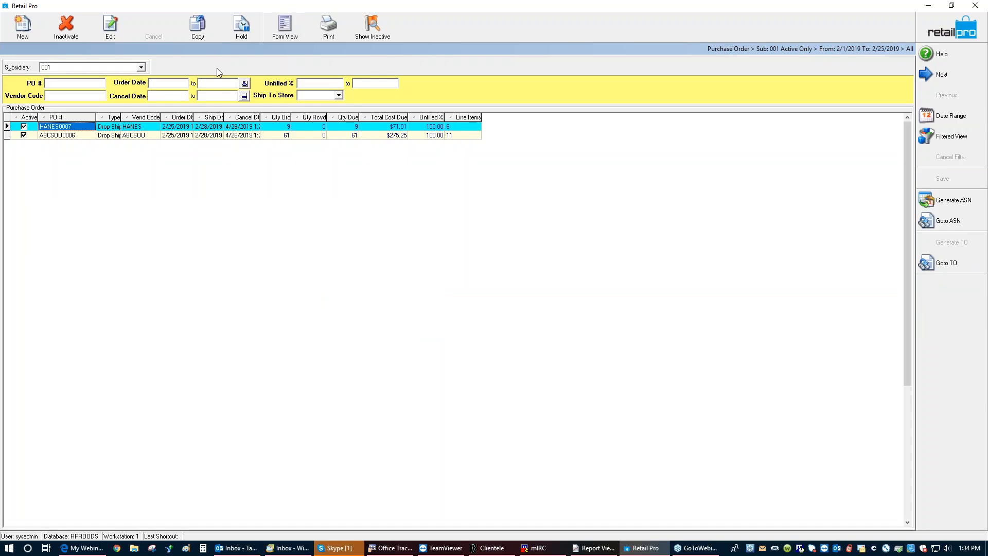
Step: Review the items and PO details of the ABCSOU purchase order in form view and return to the list
left_click(137, 135)
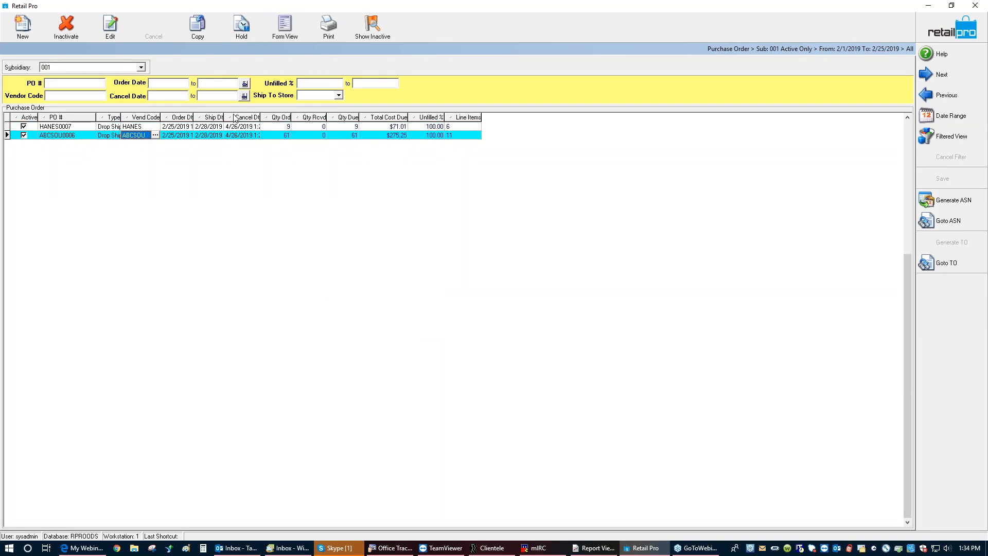
left_click(279, 34)
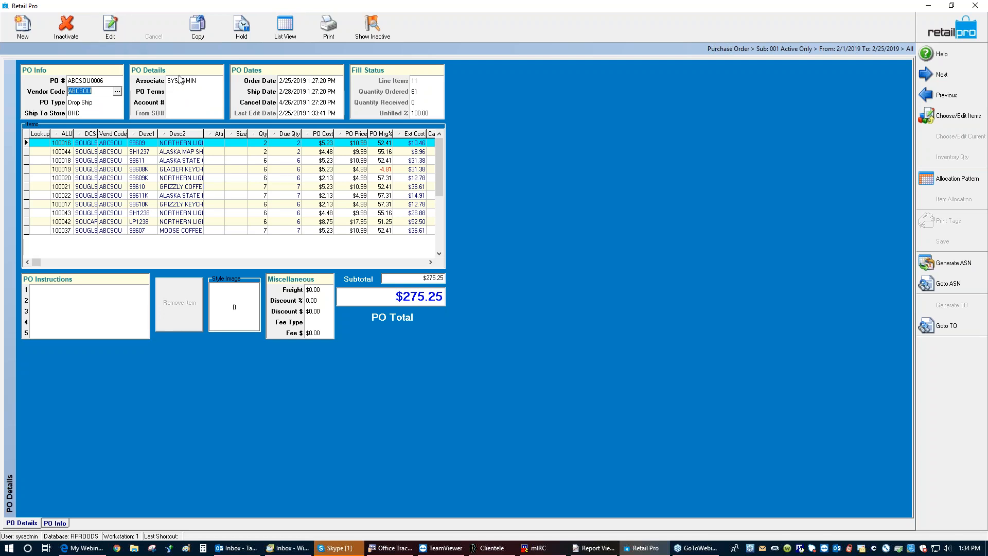
left_click(215, 81)
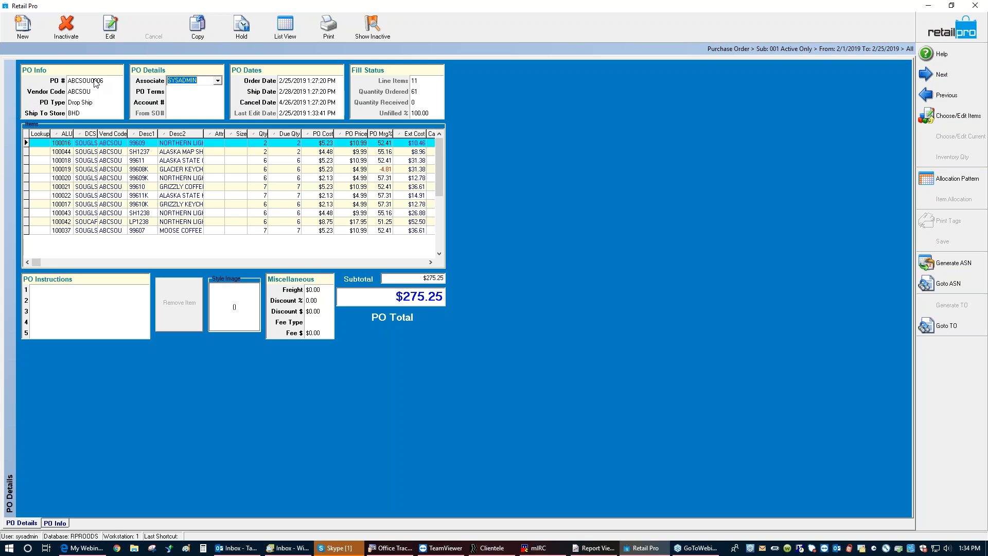
left_click(283, 28)
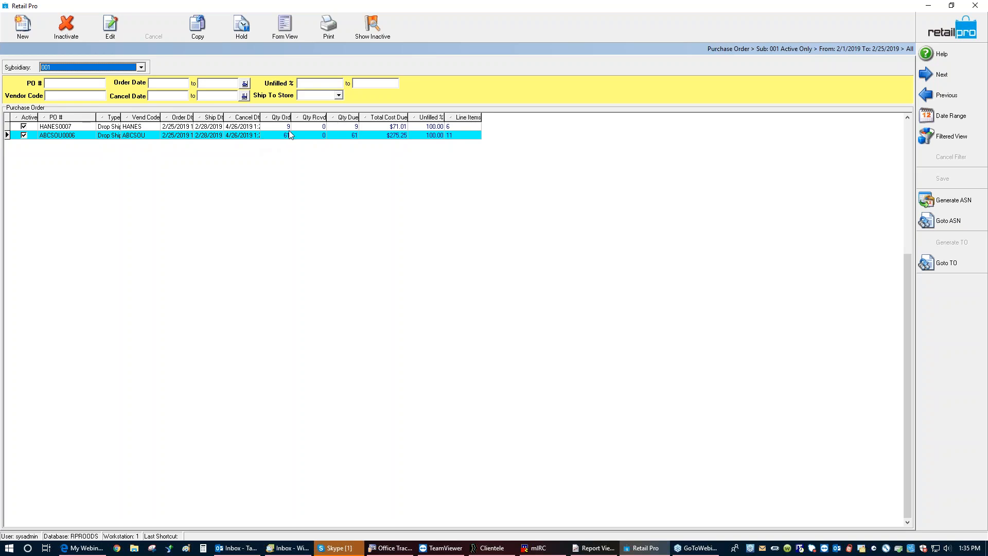
Step: Inactivate the ABCSOU and HANES purchase orders
left_click(285, 27)
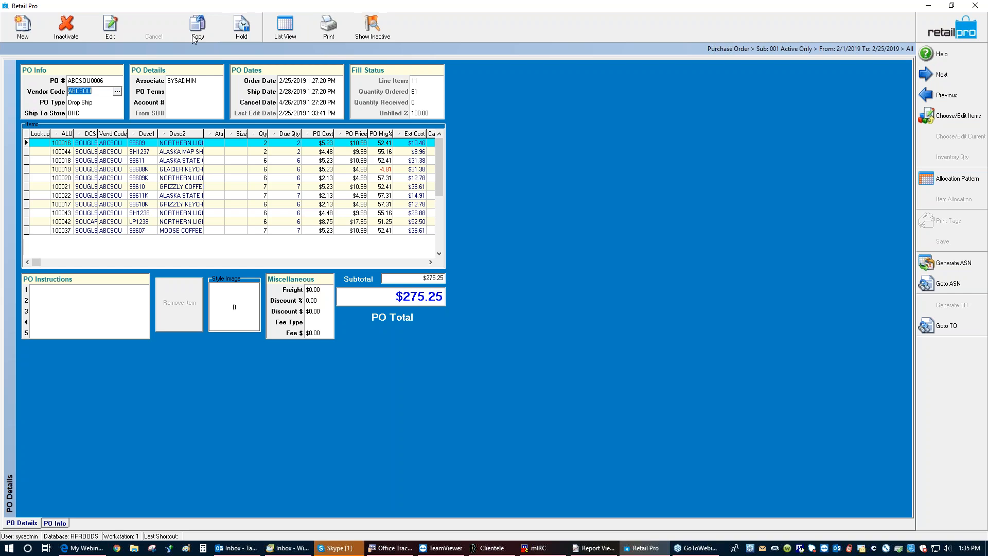
left_click(66, 29)
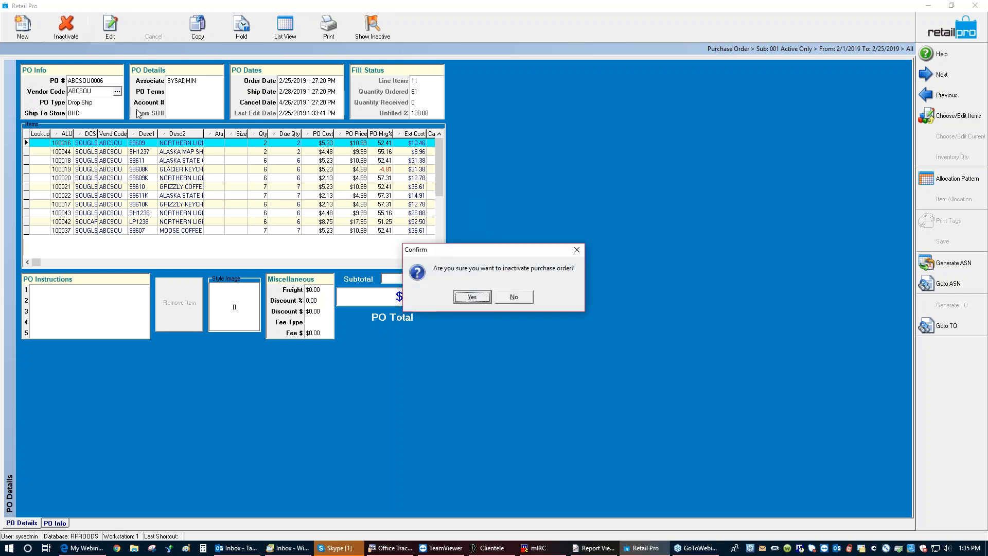
left_click(476, 297)
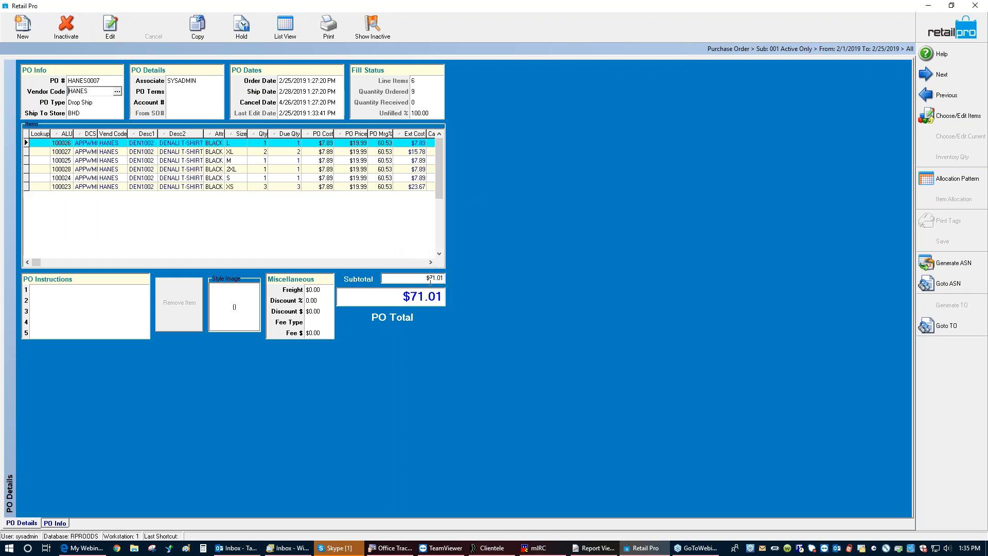
left_click(71, 34)
left_click(470, 295)
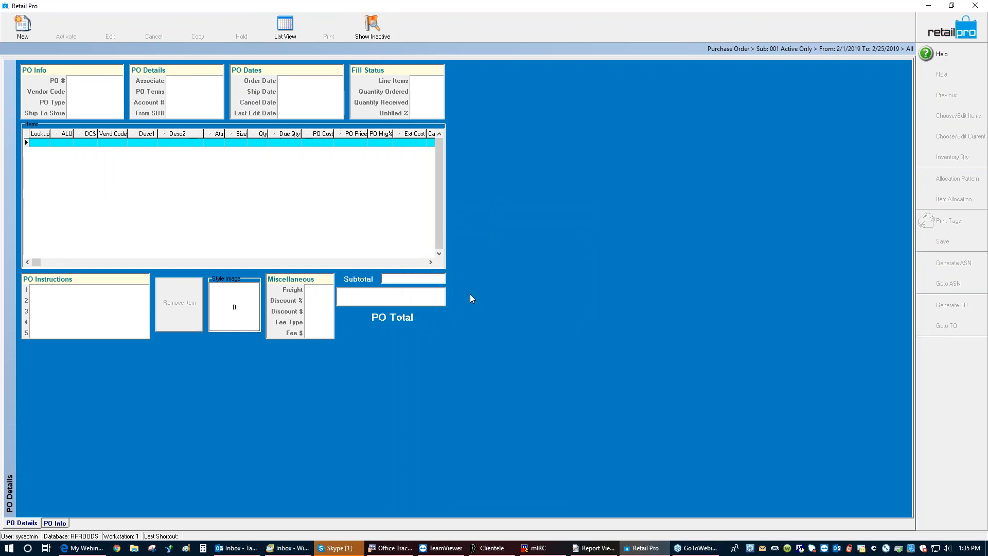
Step: Start a new Auto PO run with the existing store, document, analysis and PO filter settings, and set the PO fill level to Max level
left_click(946, 30)
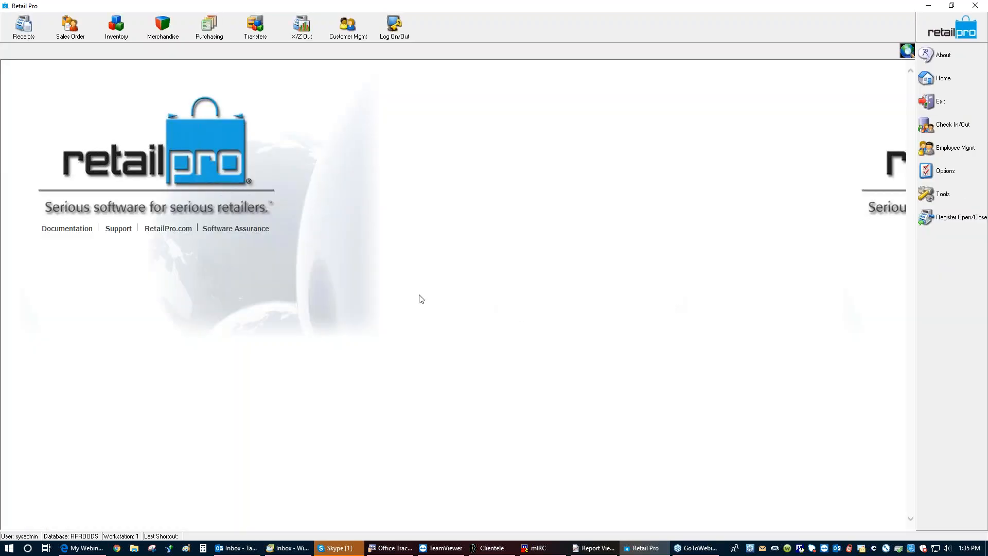
left_click(223, 34)
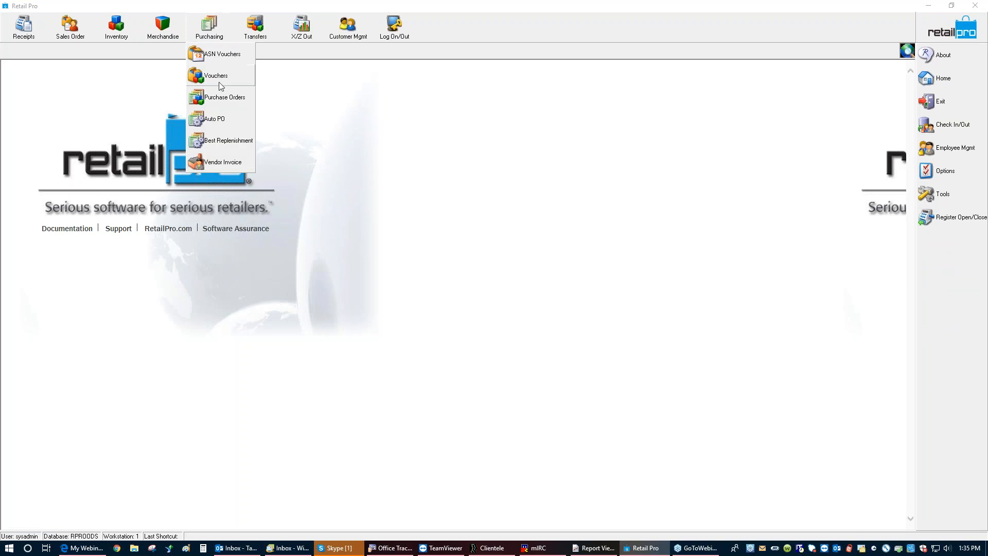
left_click(219, 120)
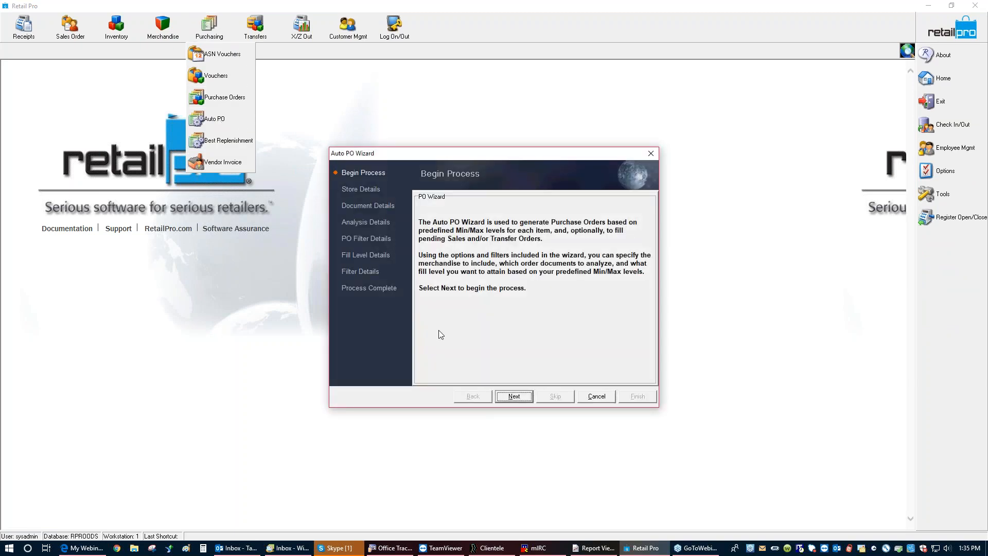
left_click(513, 397)
left_click(513, 396)
left_click(514, 396)
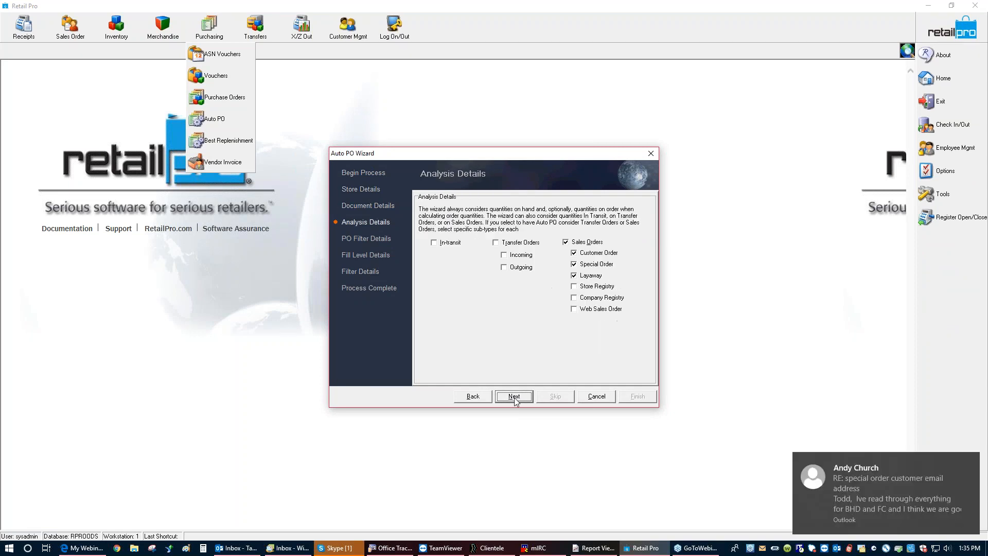
left_click(514, 397)
left_click(514, 397)
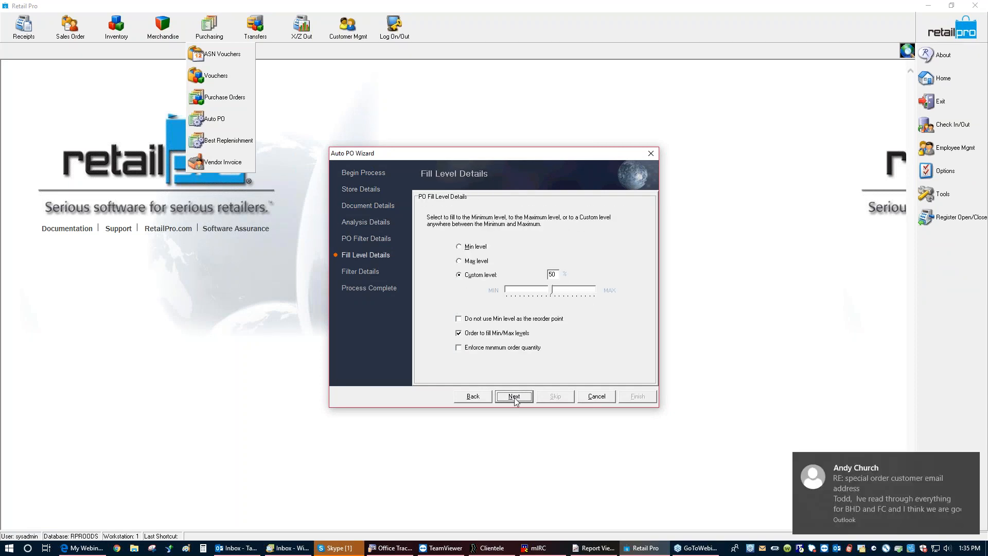
left_click(514, 396)
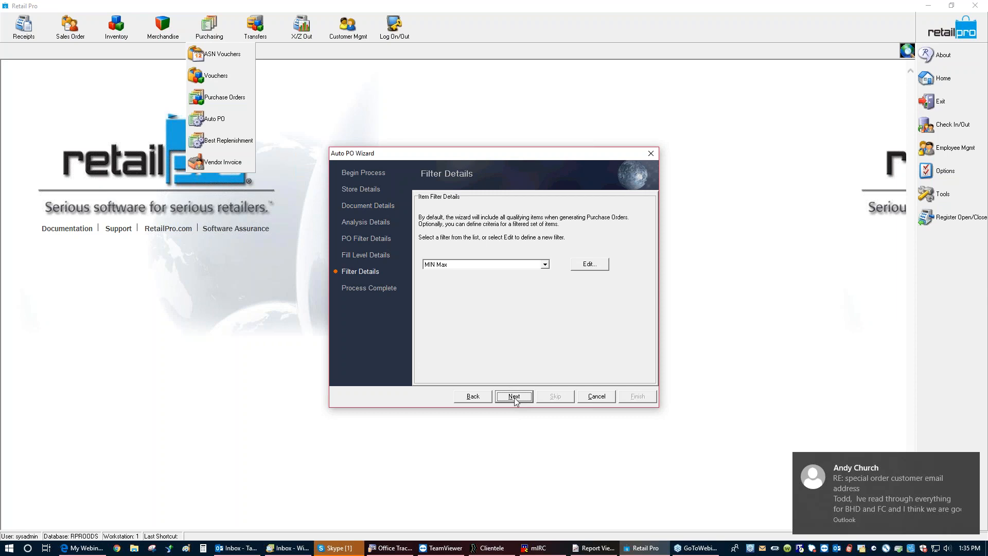
left_click(472, 396)
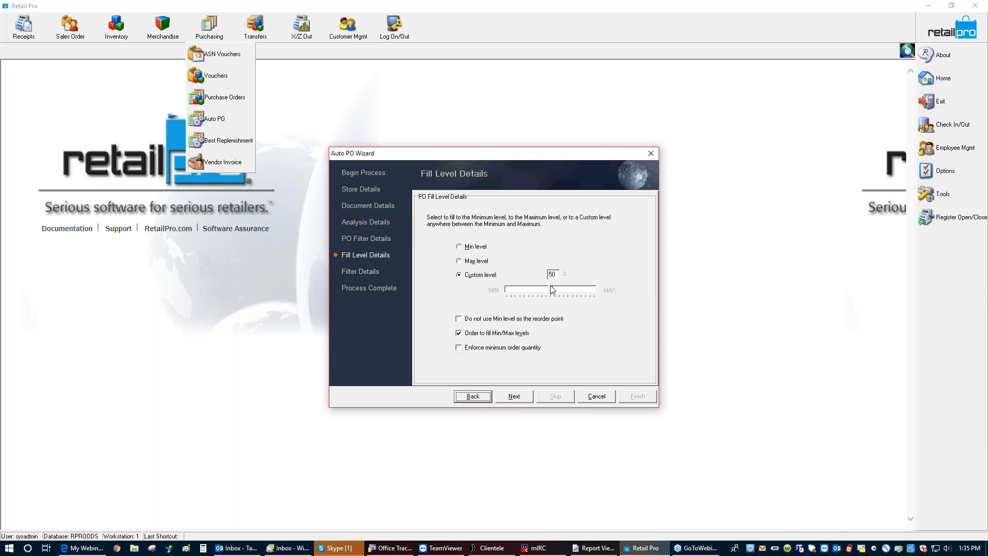
left_click(460, 262)
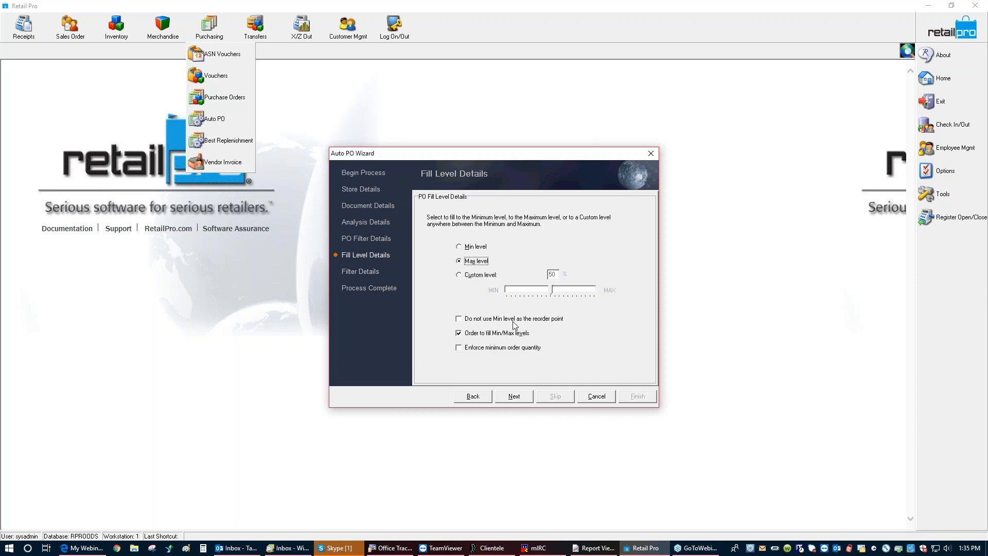
Step: Finish the Auto PO wizard with the MIN Max item filter and generate purchase orders from all marked results
left_click(514, 396)
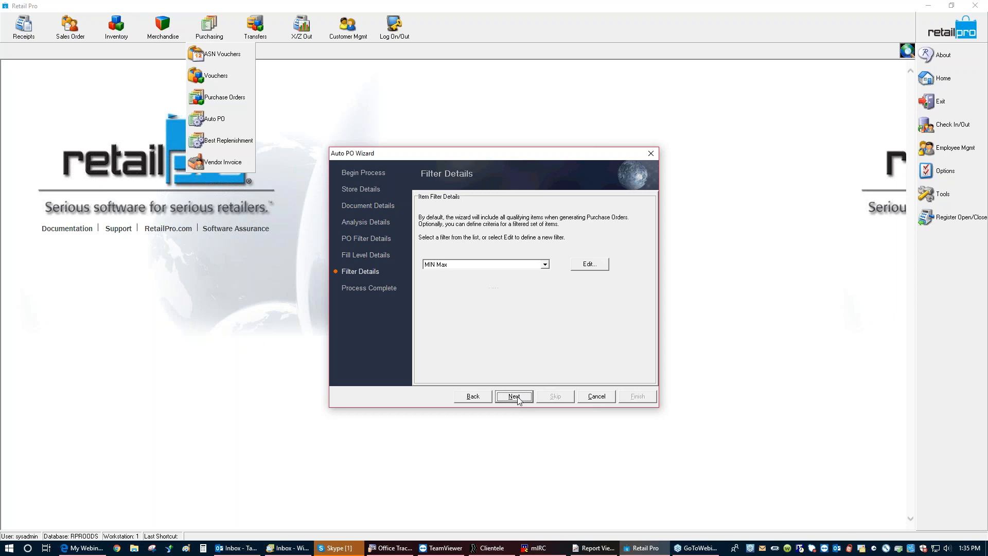
left_click(514, 396)
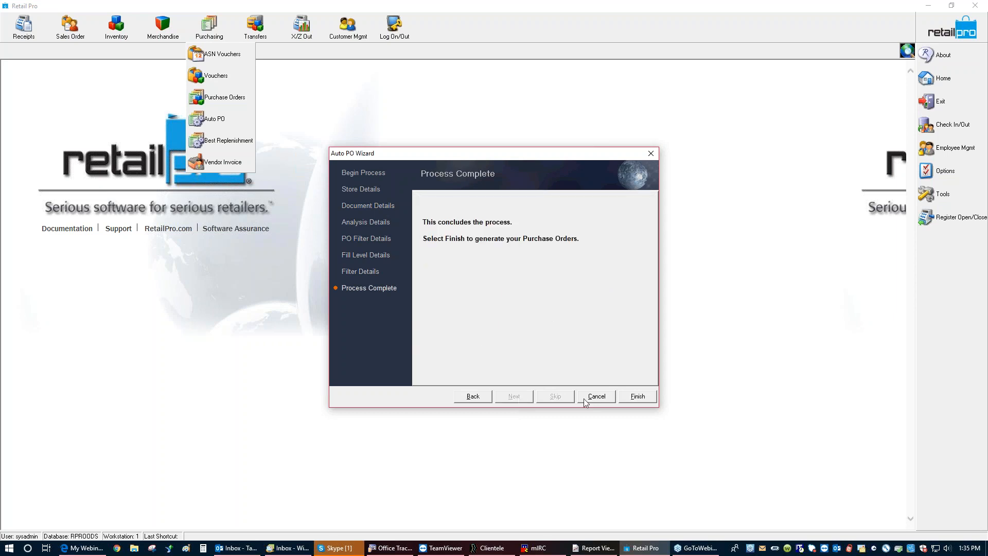
left_click(651, 399)
left_click(472, 290)
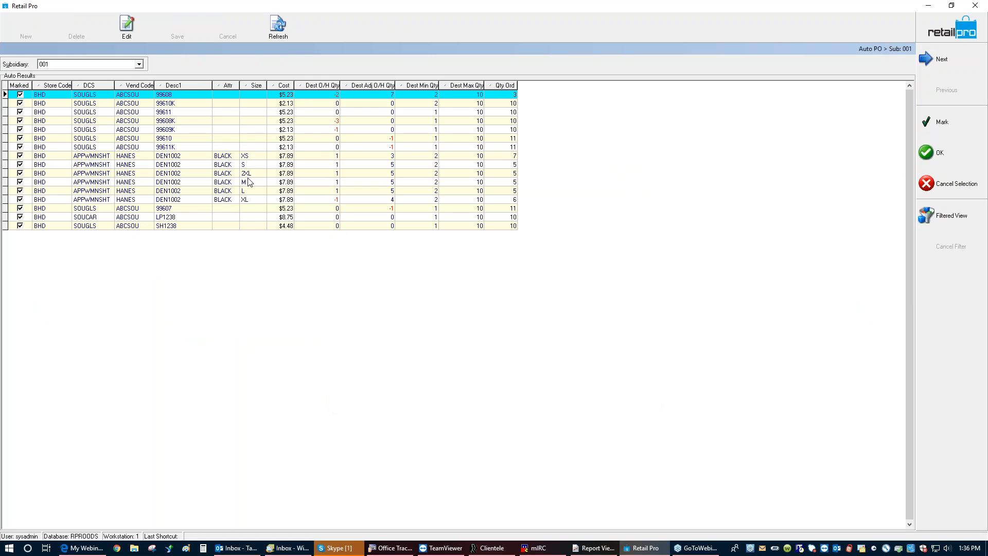
left_click(939, 153)
left_click(481, 289)
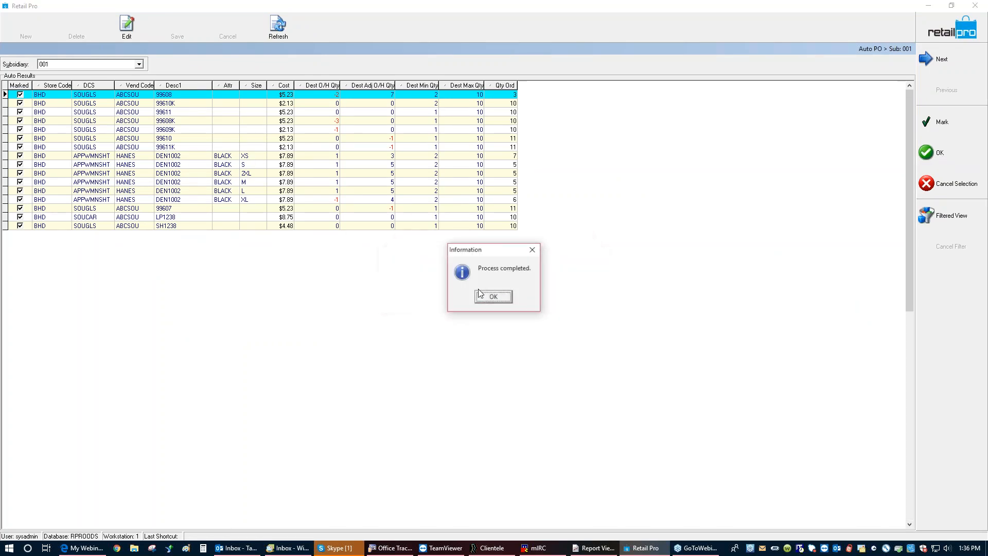
left_click(492, 298)
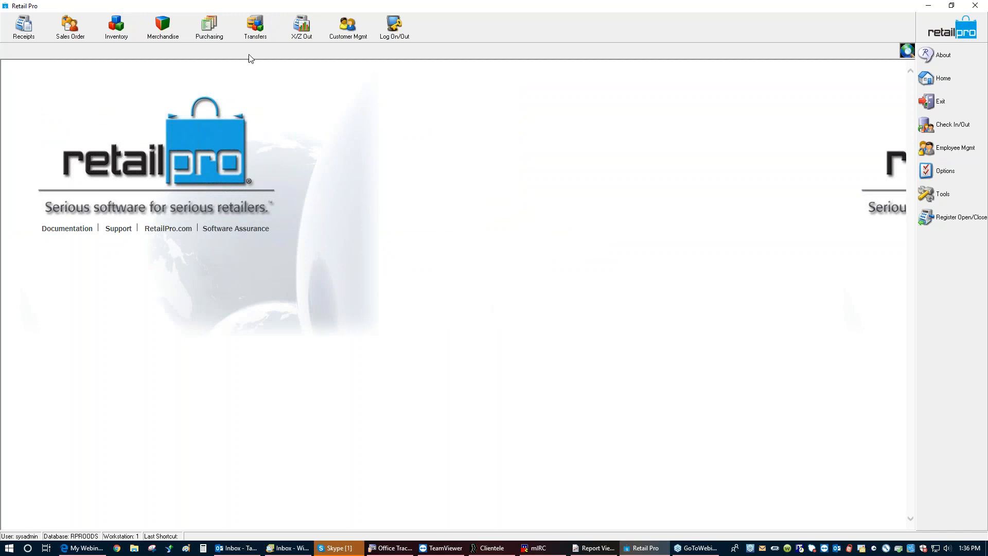
Step: Open the purchase orders list, review the ABCSOU purchase order's items and dates in form view, and return to the list
left_click(208, 26)
left_click(221, 97)
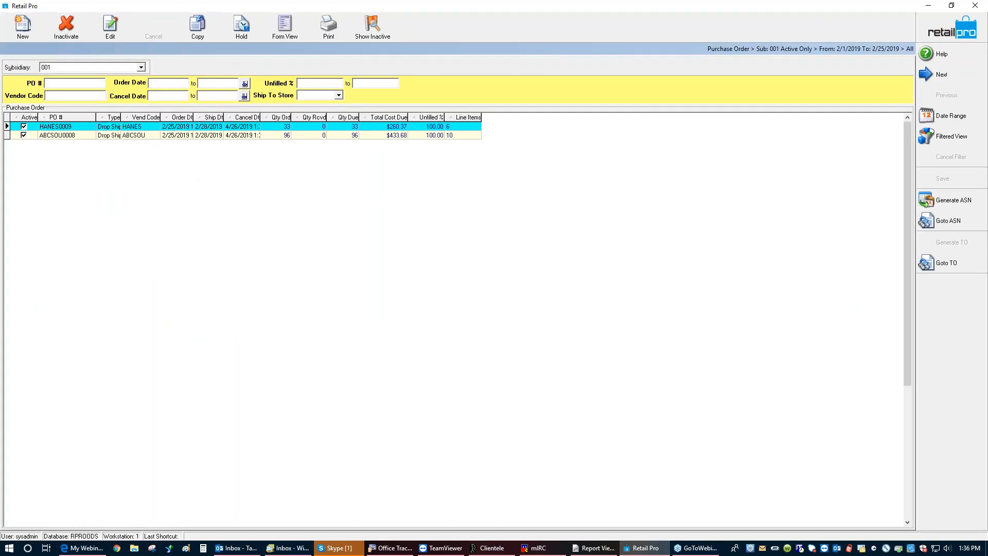
left_click(165, 134)
left_click(296, 24)
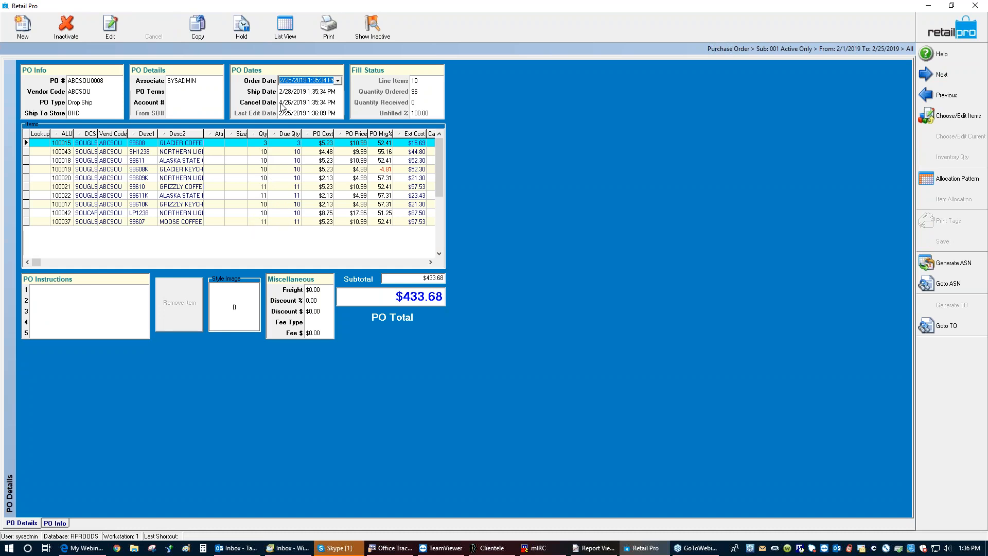
left_click(287, 32)
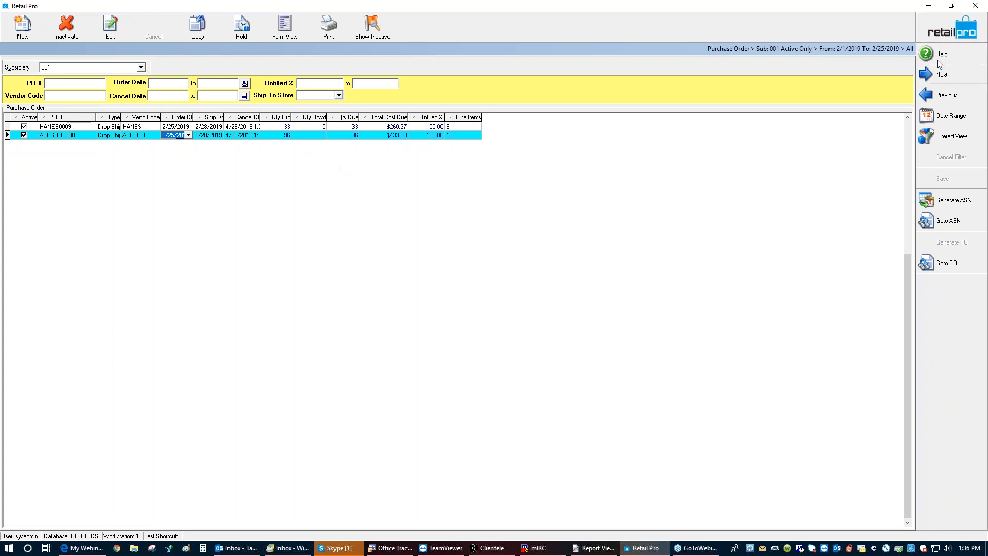
Step: Create a receiving voucher that references the HANES purchase order, bring in its ordered items, and update inventory without printing
left_click(955, 26)
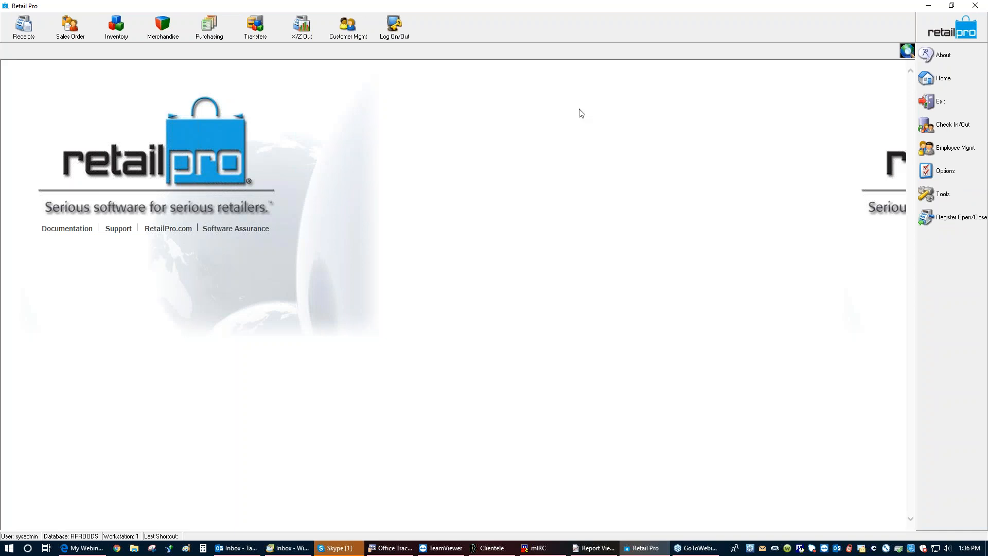
left_click(216, 35)
left_click(223, 76)
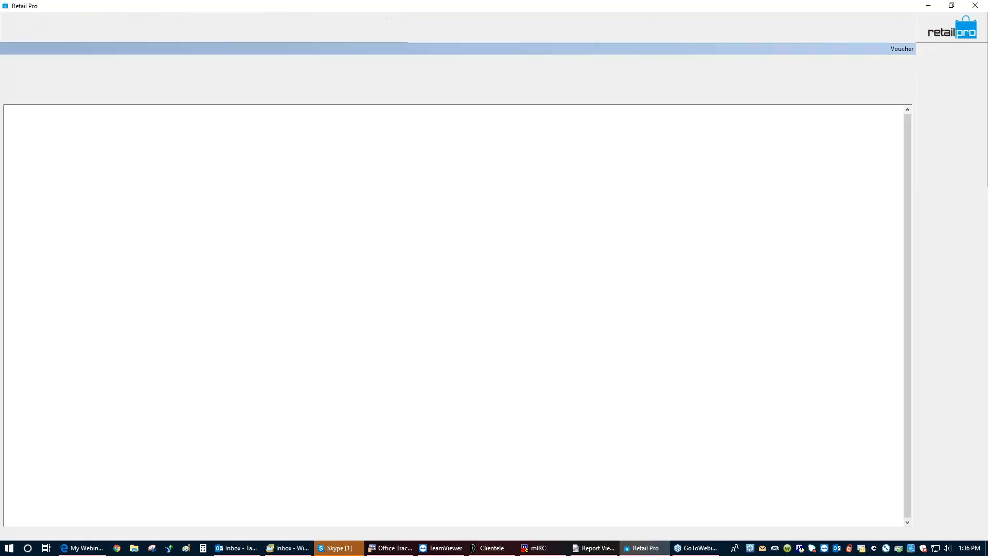
left_click(40, 33)
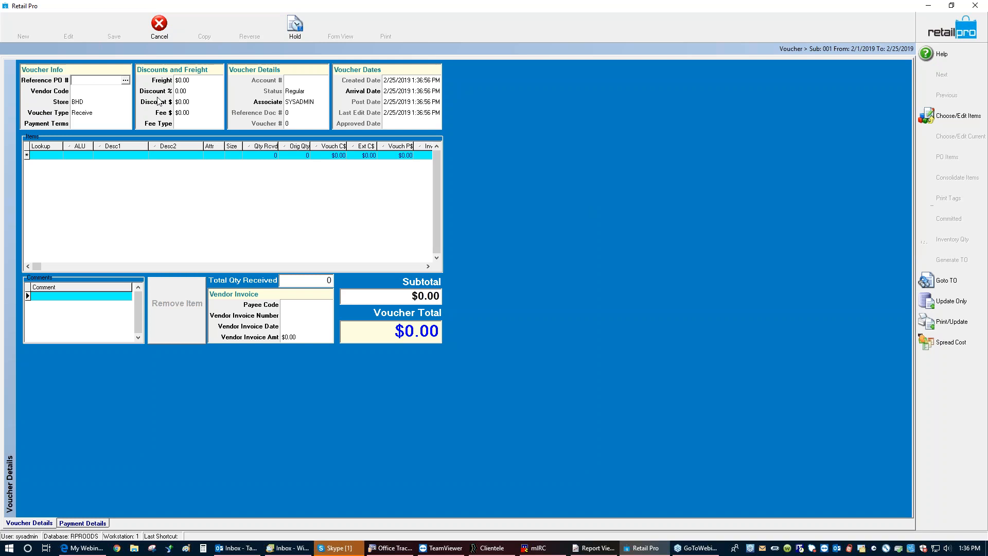
left_click(126, 80)
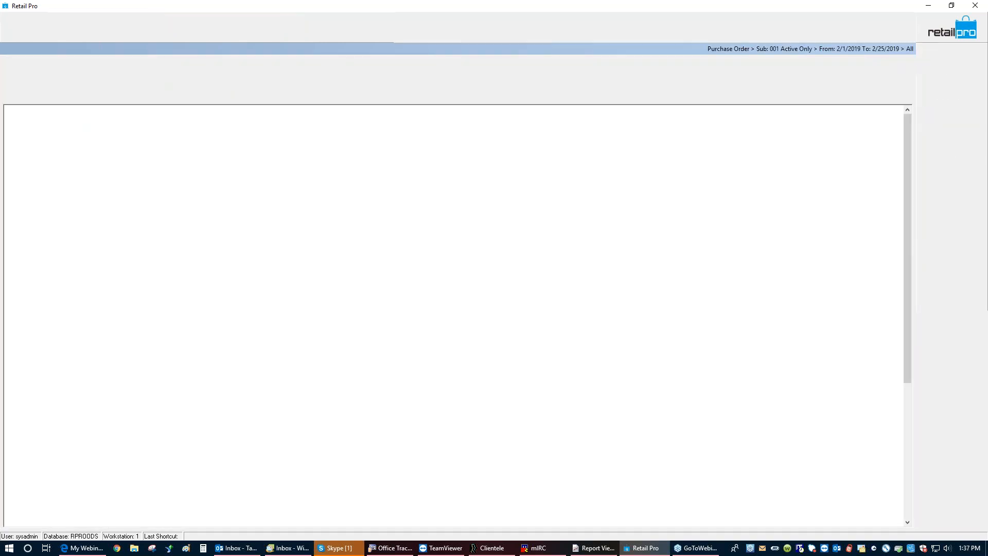
left_click(932, 209)
left_click(948, 159)
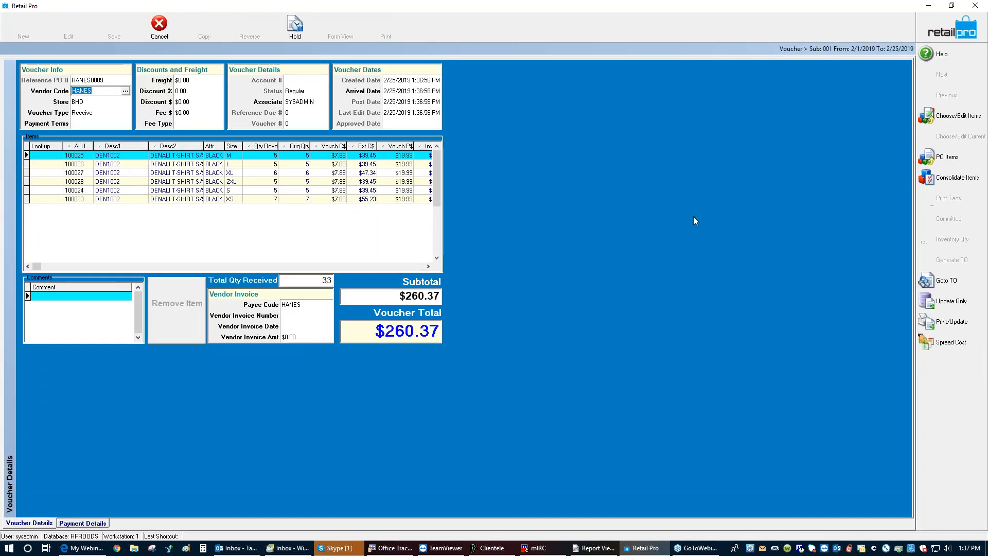
left_click(940, 300)
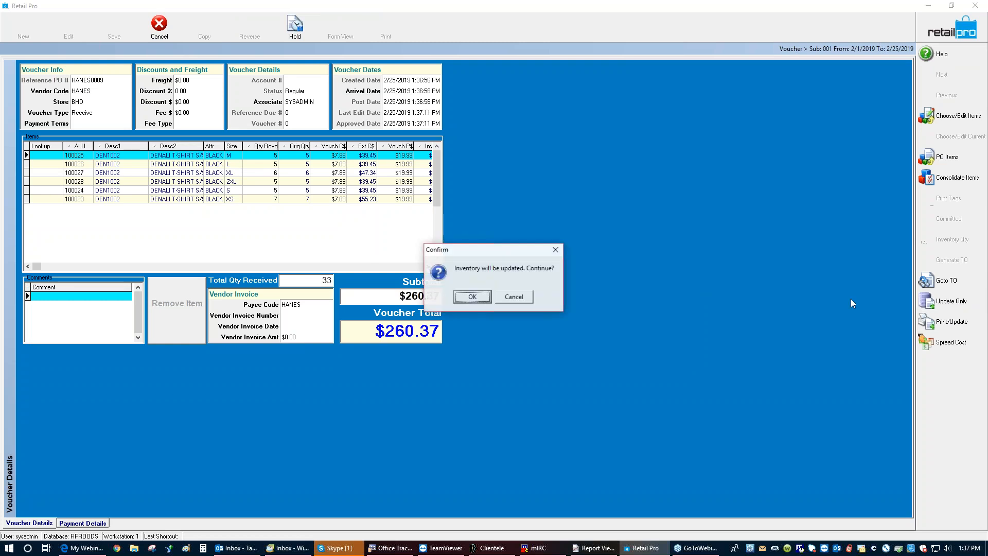
left_click(479, 294)
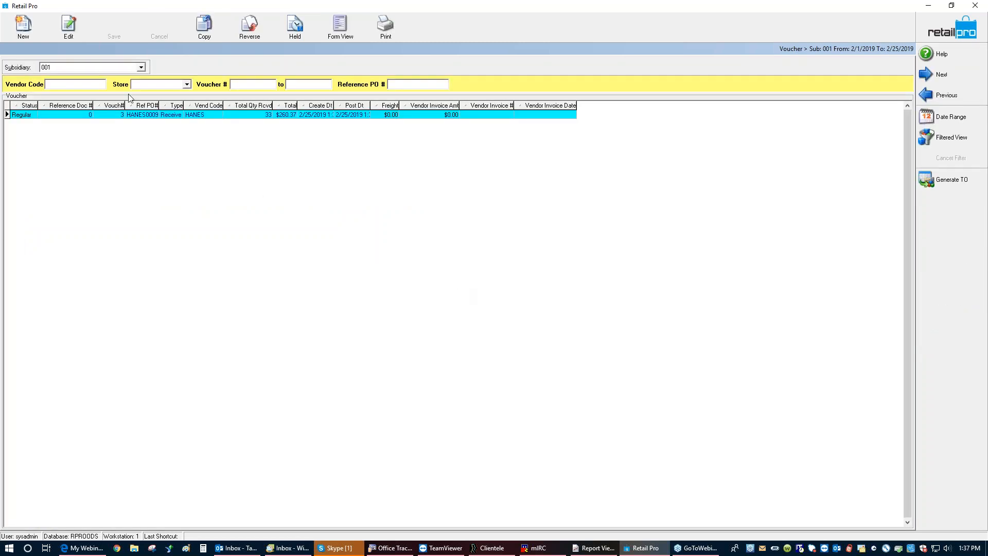
Step: Create a second receiving voucher for the ABCSOU purchase order with all its ordered items and update inventory without printing
left_click(31, 29)
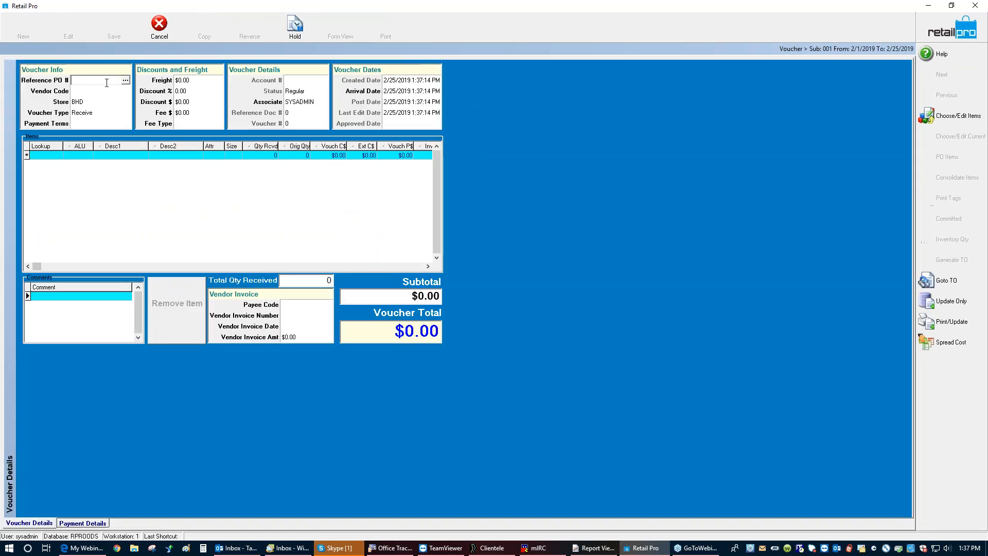
left_click(126, 81)
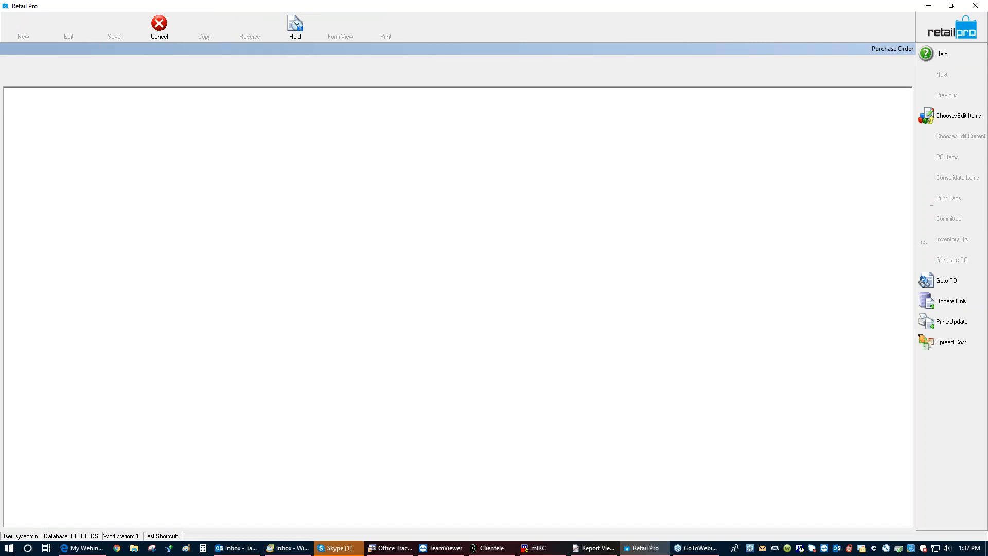
left_click(71, 135)
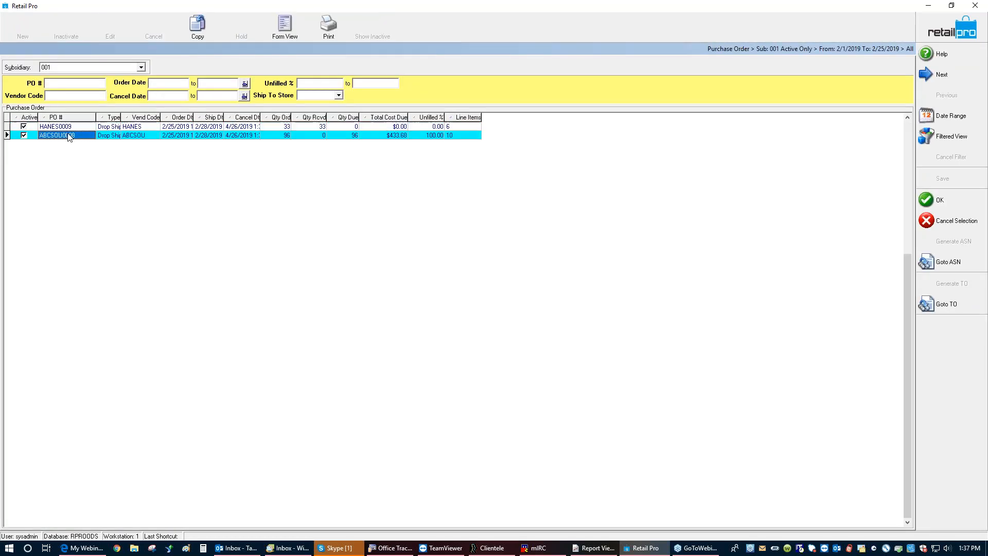
left_click(936, 201)
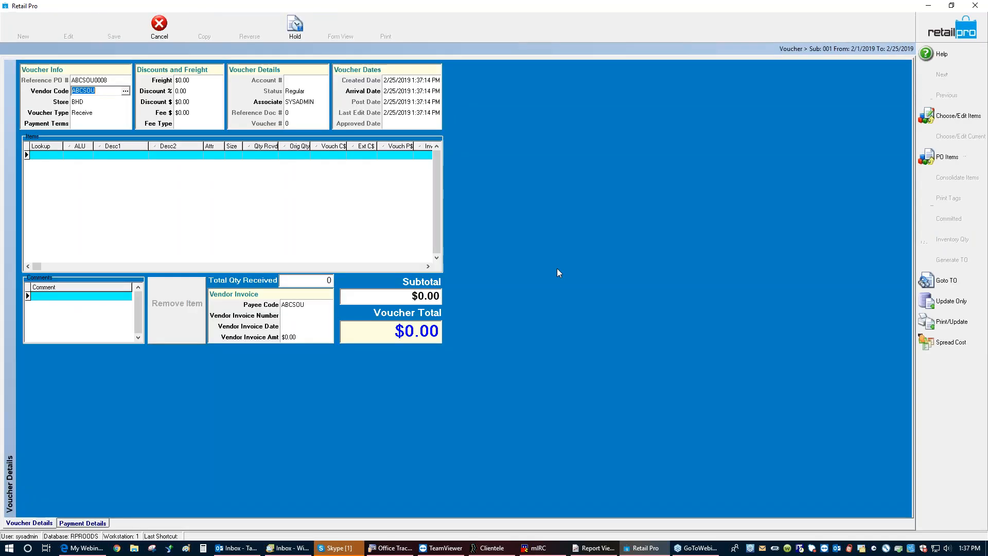
left_click(941, 163)
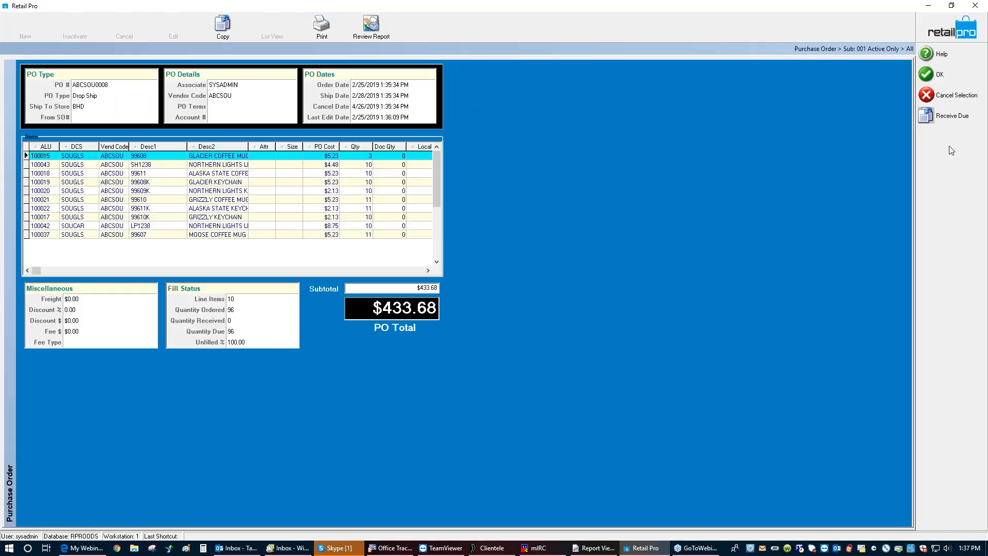
left_click(945, 76)
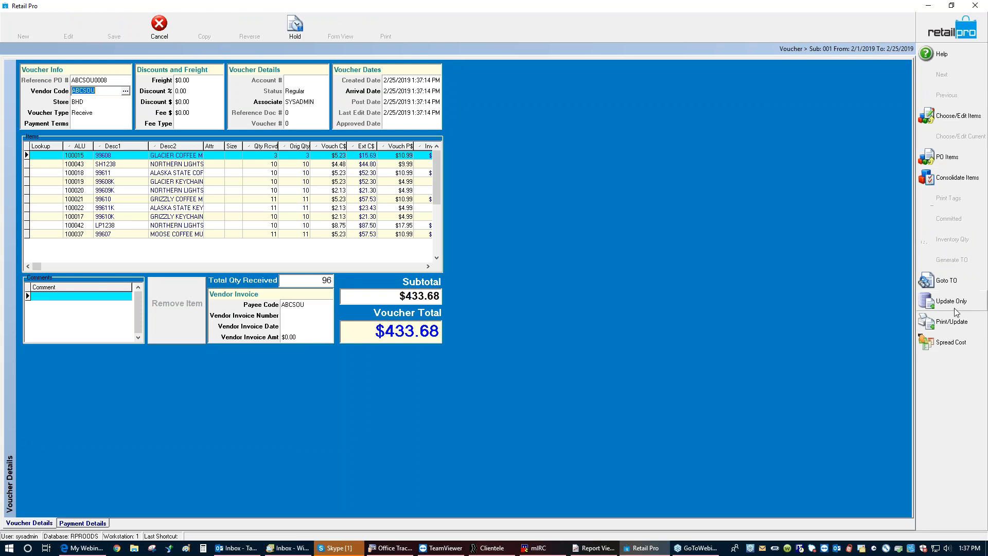
left_click(951, 303)
left_click(473, 299)
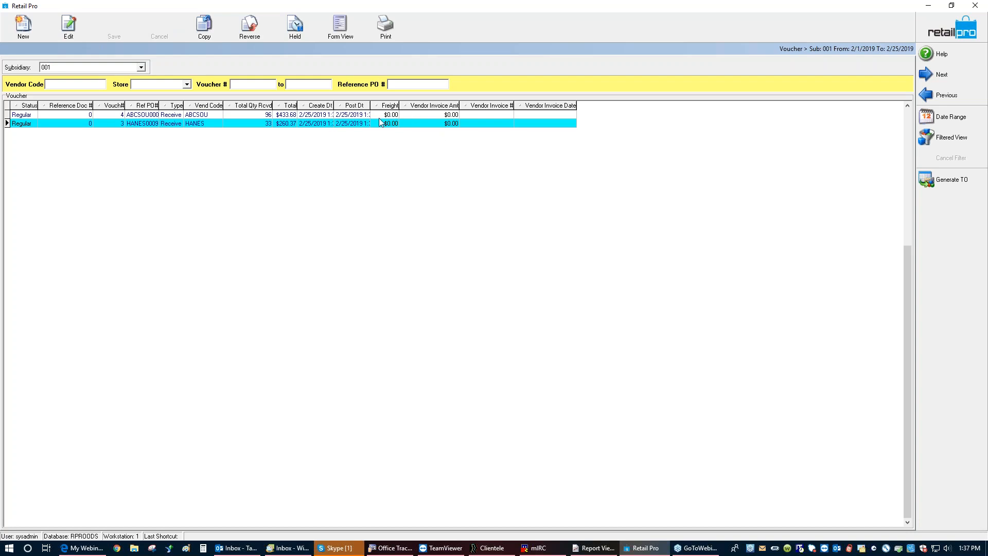
Step: Open the purchase orders list and inactivate the fully received HANES and ABCSOU purchase orders
left_click(947, 30)
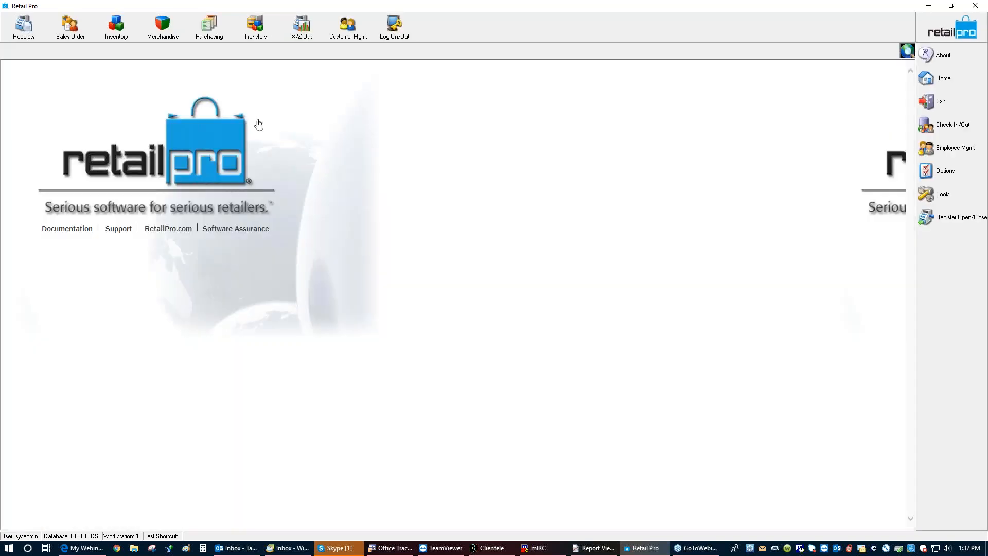
left_click(208, 27)
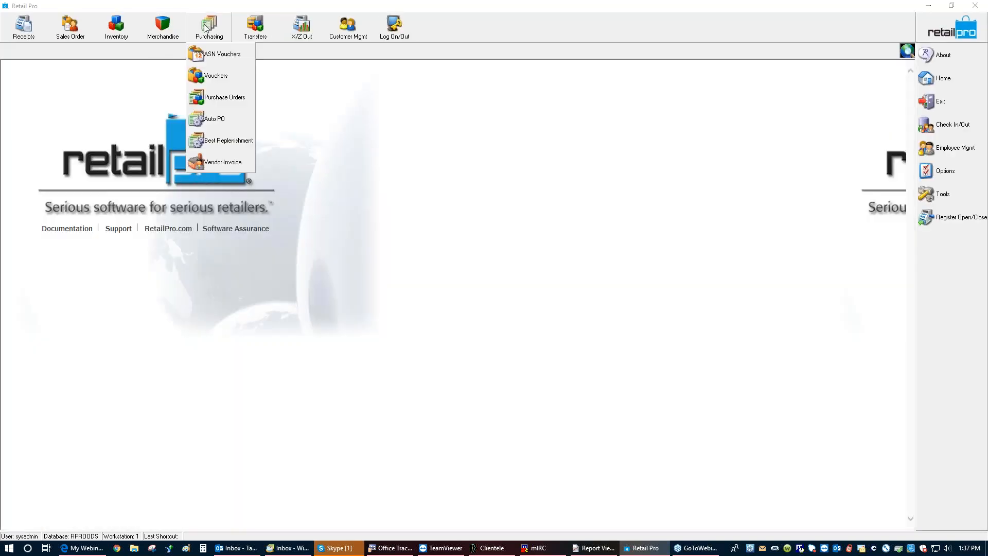
left_click(207, 95)
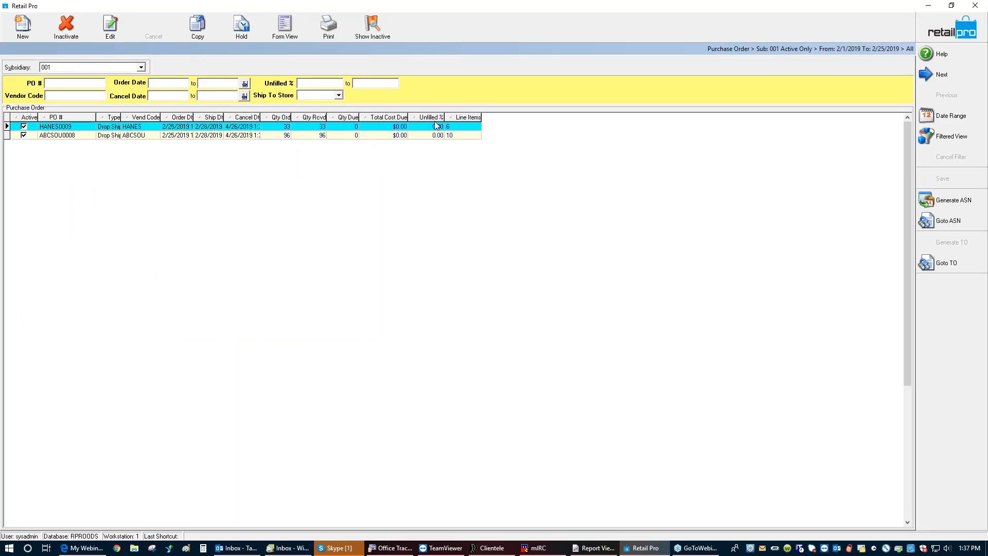
left_click(66, 27)
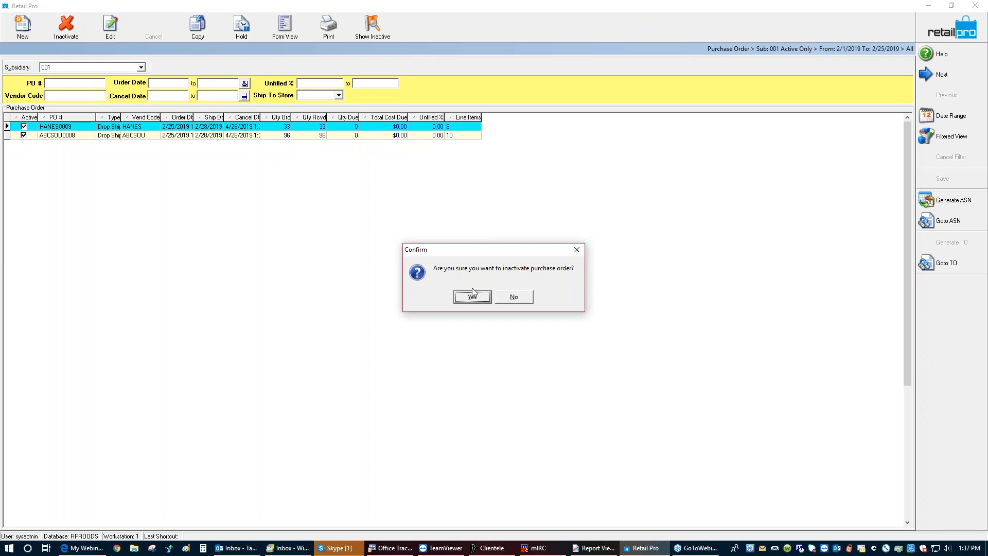
left_click(473, 297)
left_click(71, 30)
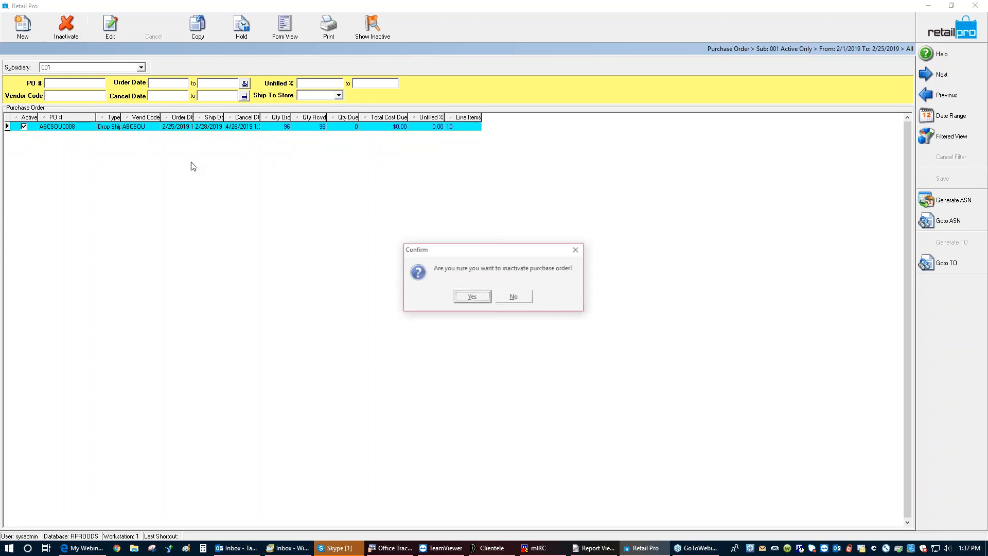
left_click(472, 297)
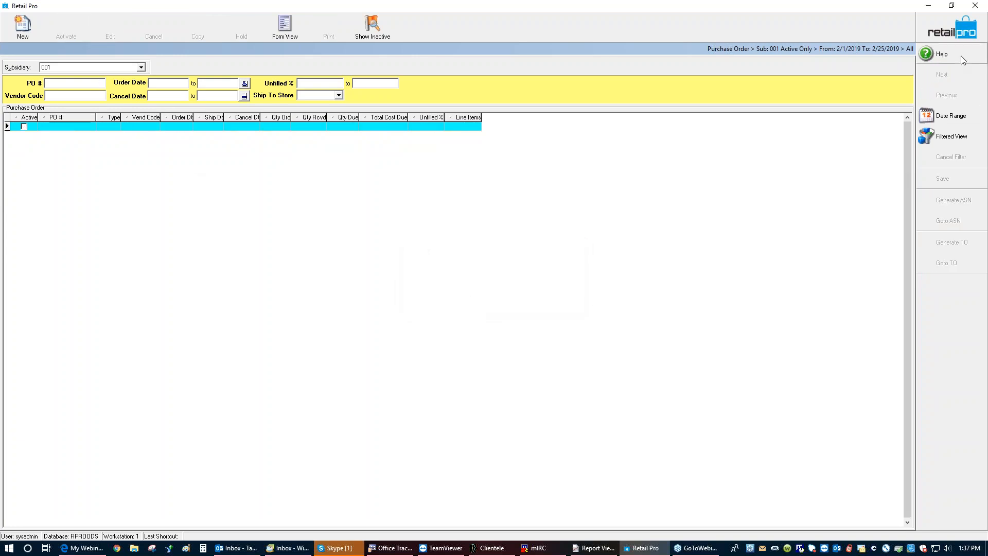
Step: Start the Auto Transfer wizard for held transfer slips with SYSADMIN as associate and choose BHD - Big Hairy Dog as the source store
left_click(945, 35)
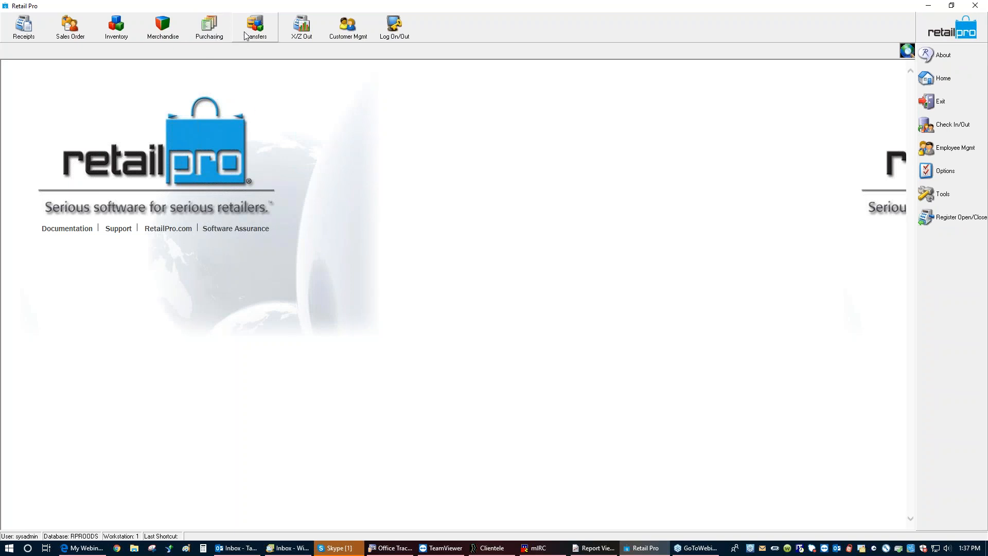
left_click(264, 35)
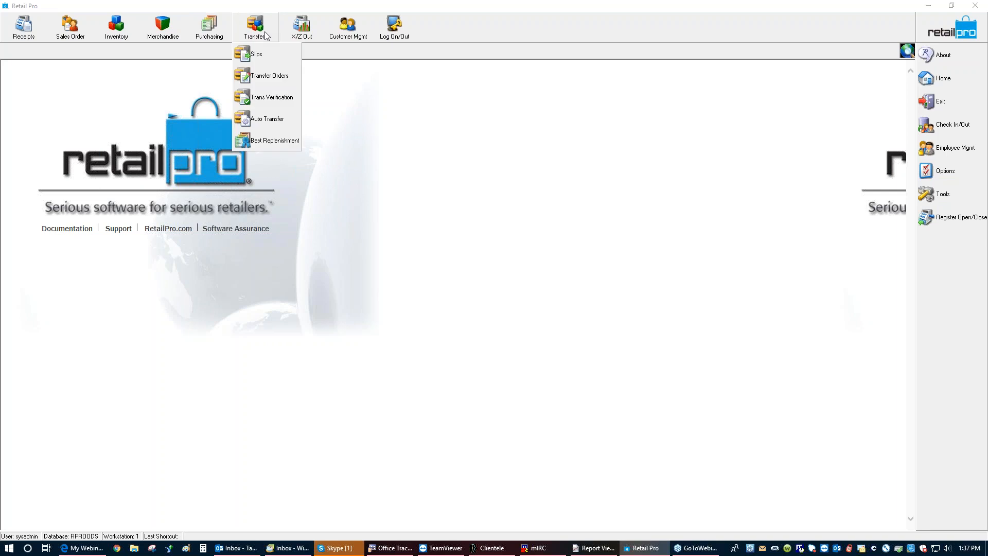
left_click(269, 120)
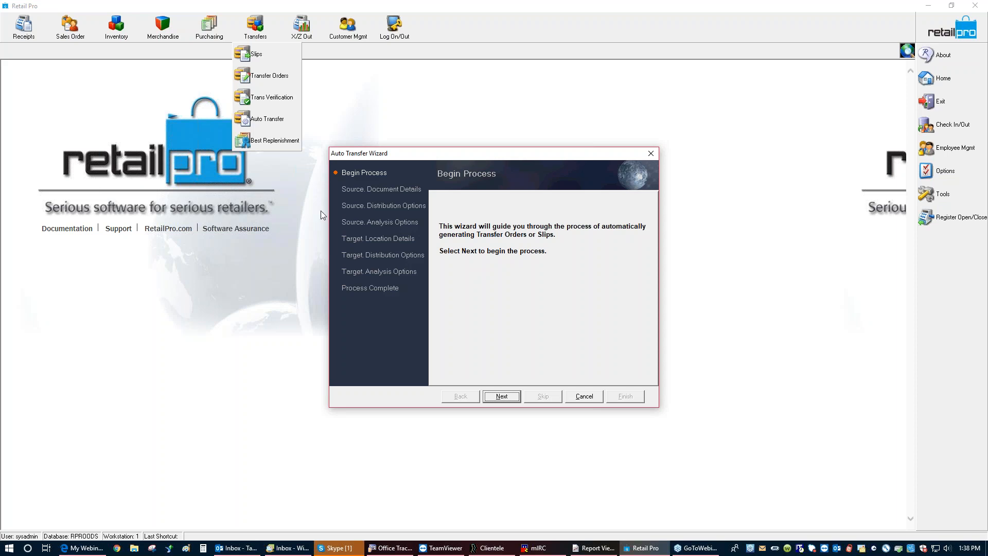
left_click(501, 396)
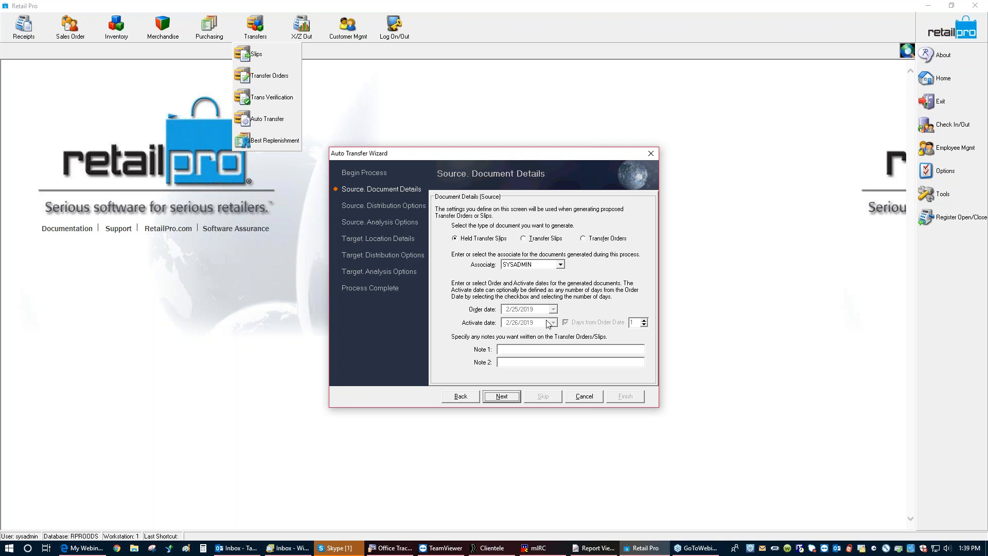
left_click(501, 396)
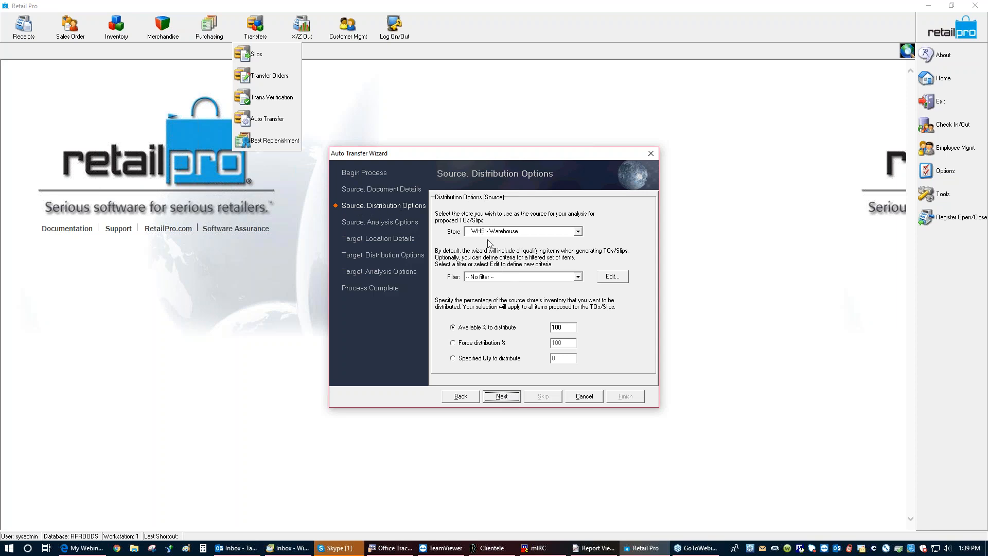
left_click(578, 232)
left_click(530, 249)
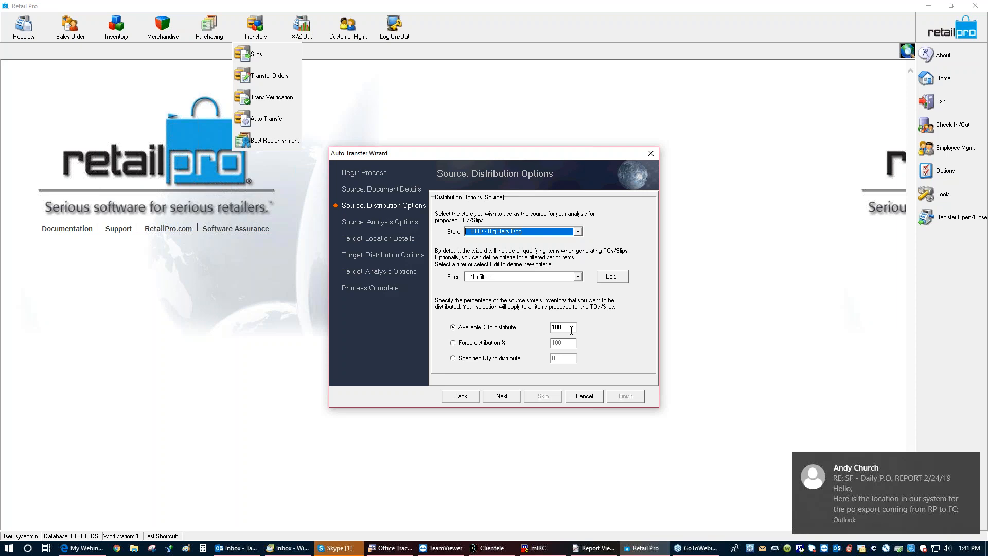
left_click(971, 464)
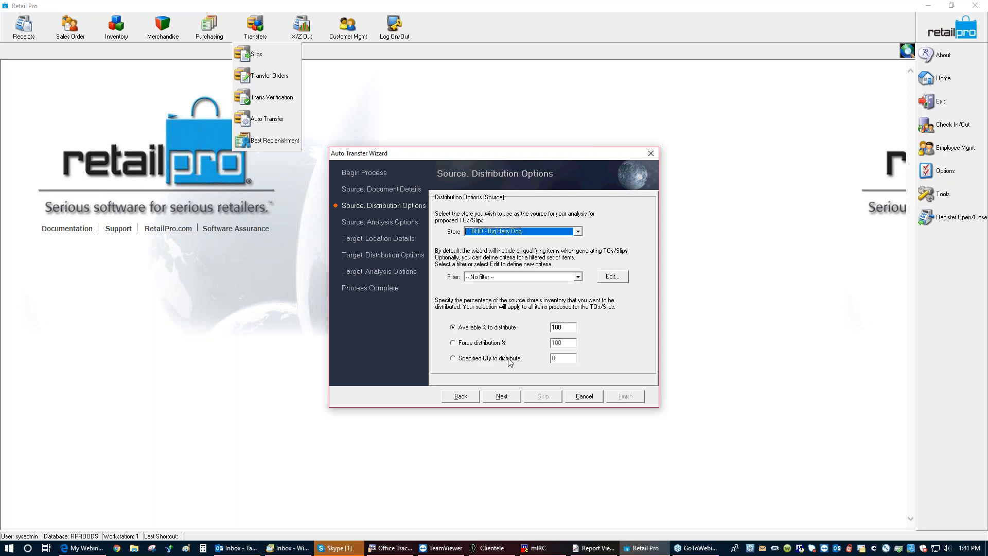
left_click(453, 358)
left_click_drag(560, 357, 545, 360)
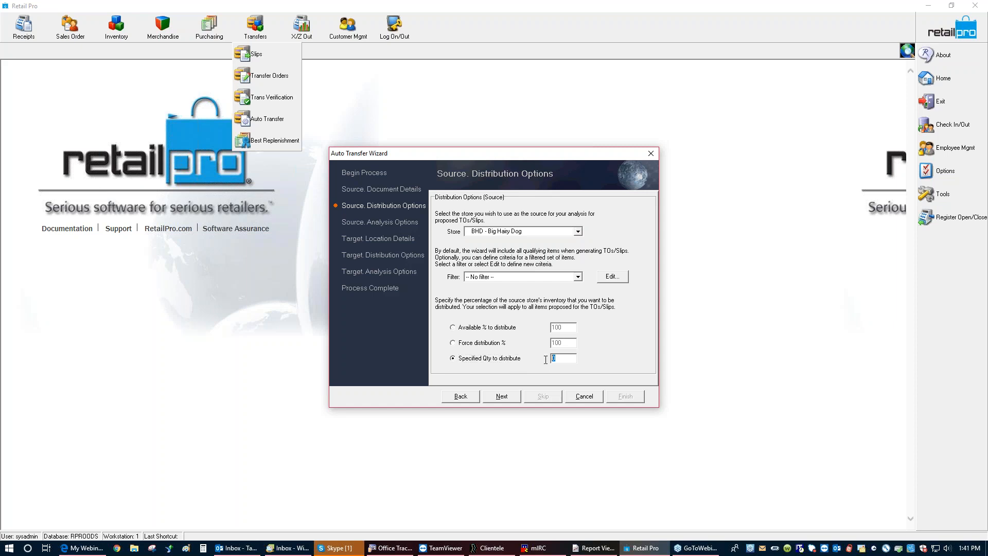
type("5")
left_click(453, 328)
Step: Accept the source distribution and analysis options, select WHS - Warehouse as the target store, and fill to the Min level
left_click(501, 396)
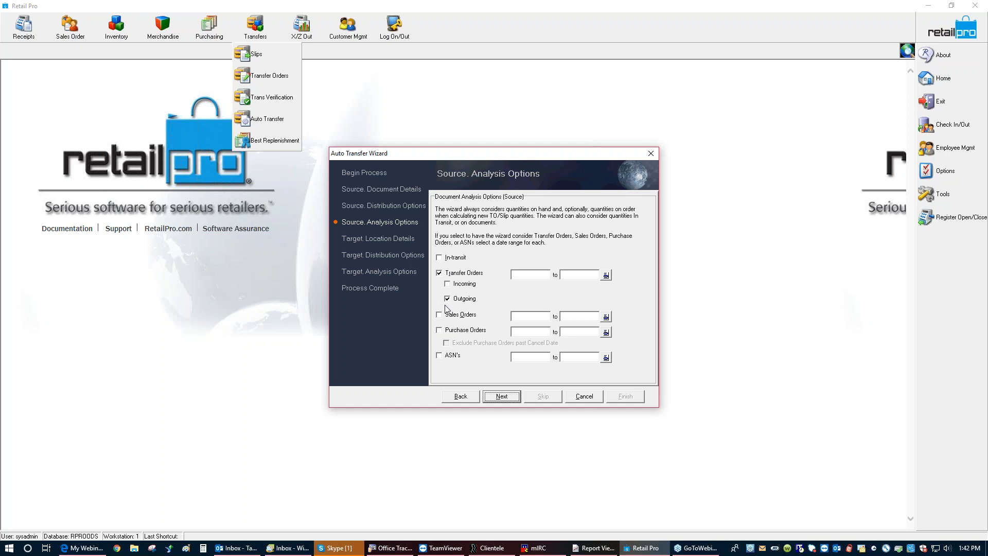
left_click(506, 399)
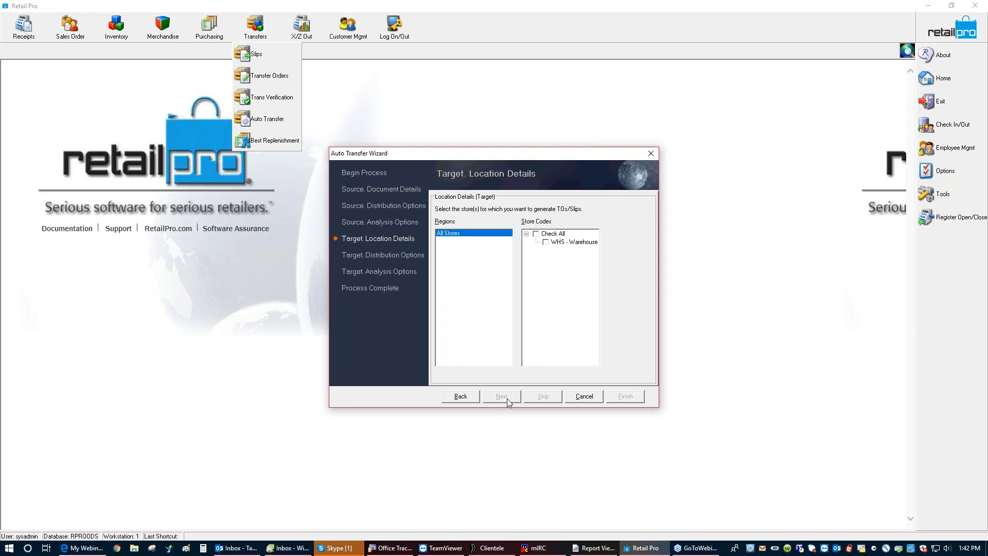
left_click(546, 242)
left_click(502, 397)
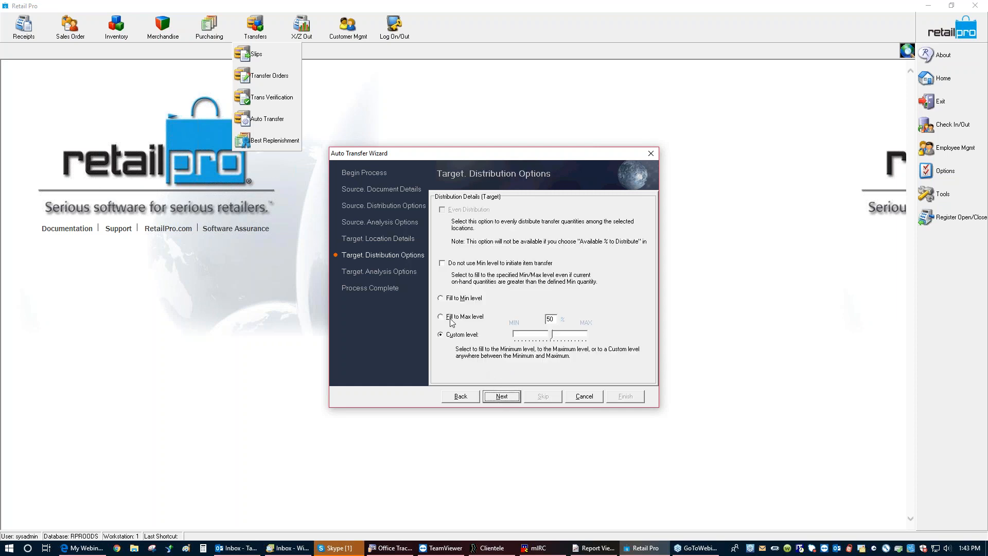
left_click(441, 299)
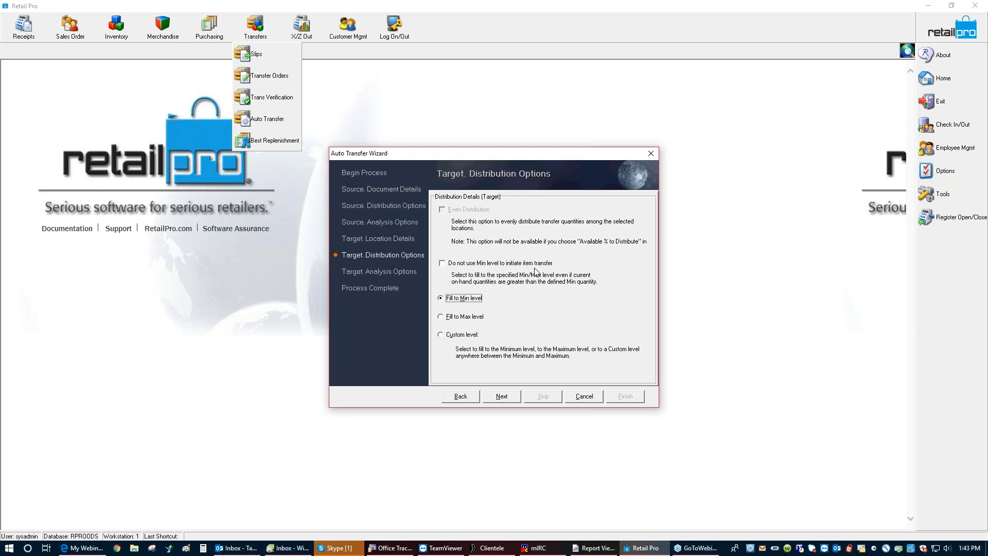
left_click(500, 397)
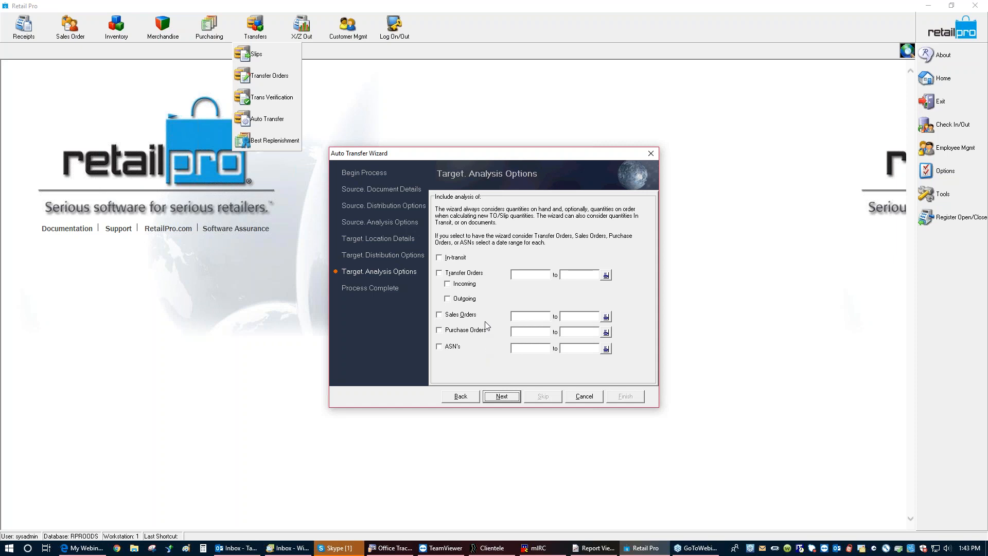
Step: Include sales orders, purchase orders and transfer orders in the target analysis, and finish the wizard while saving the settings
left_click(440, 316)
left_click(439, 330)
left_click(438, 273)
left_click(502, 396)
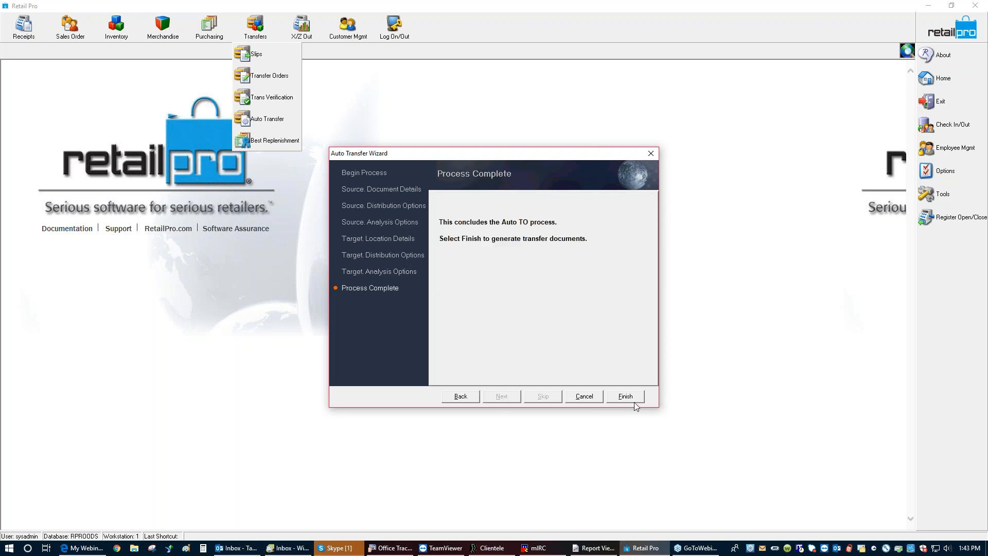
left_click(624, 396)
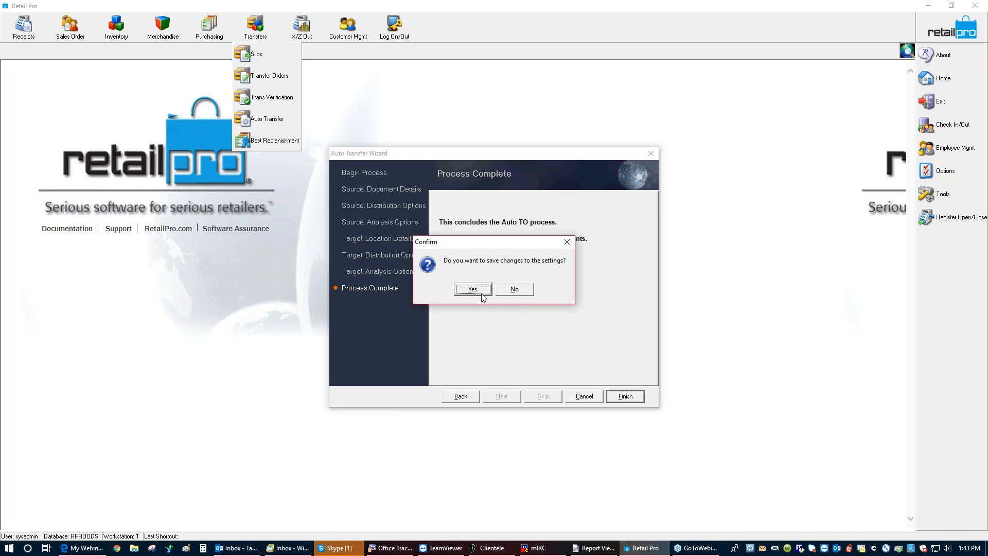
left_click(472, 290)
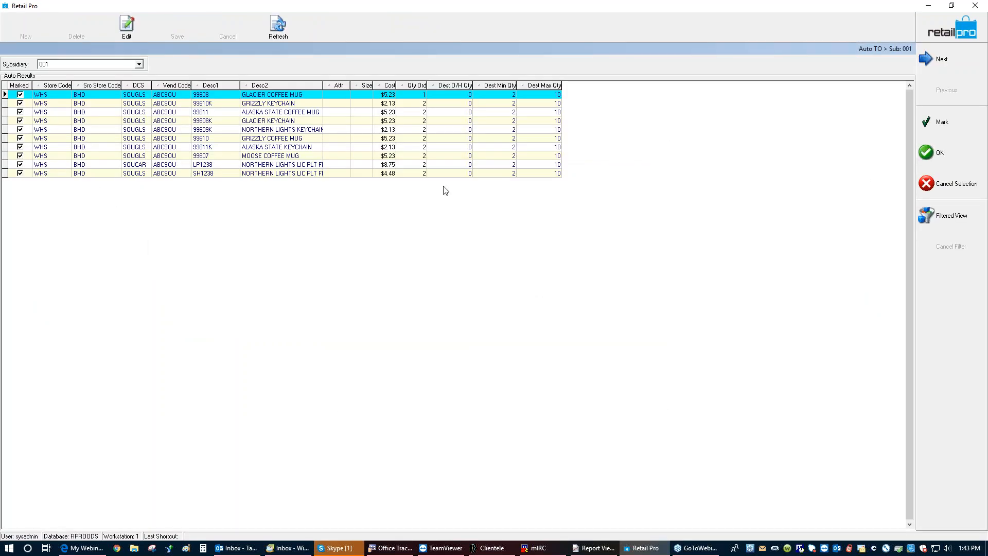
Step: Place the Qty Ord column after Dest Max Qty, unmark the first GLACIER COFFEE MUG row, and generate the held transfer slips
left_click_drag(418, 86, 572, 89)
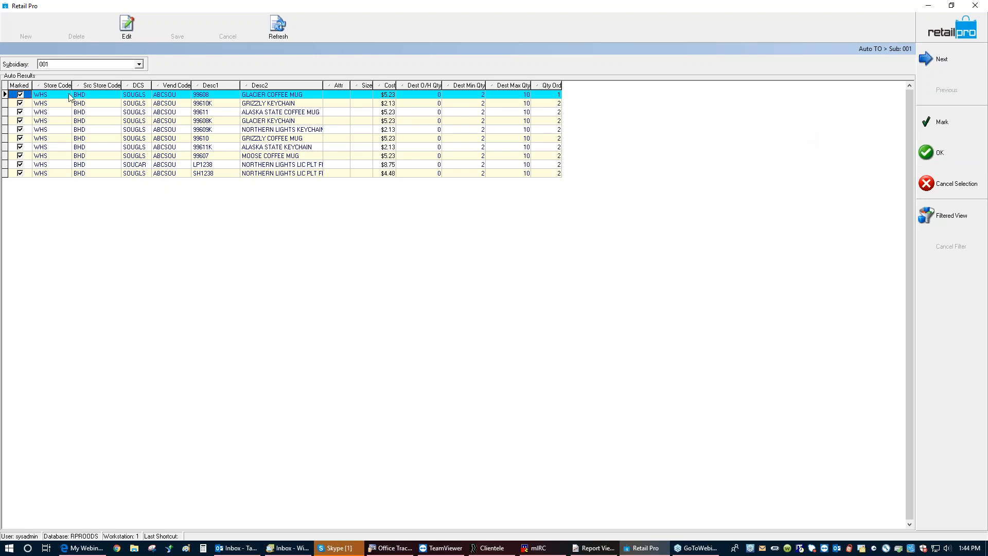
left_click(21, 95)
left_click(941, 153)
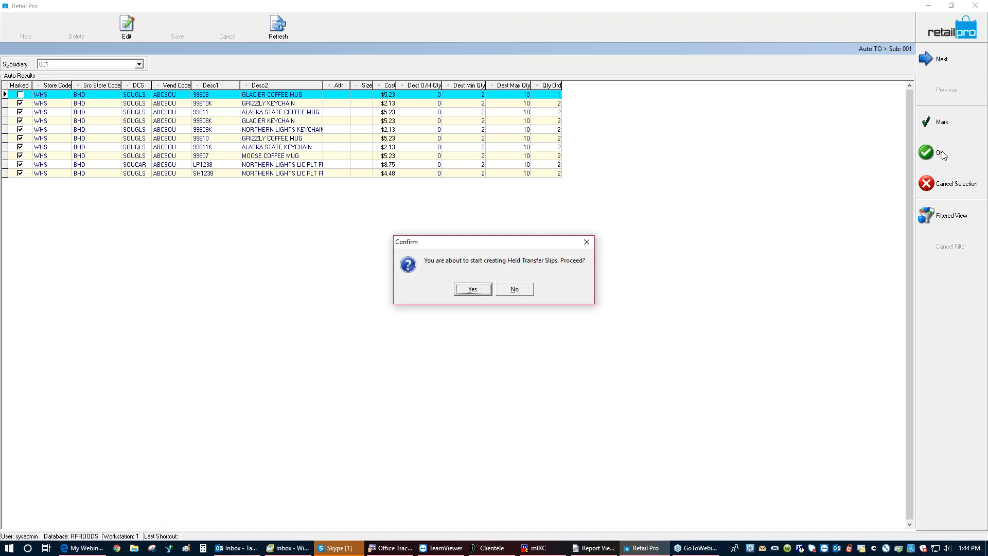
left_click(474, 291)
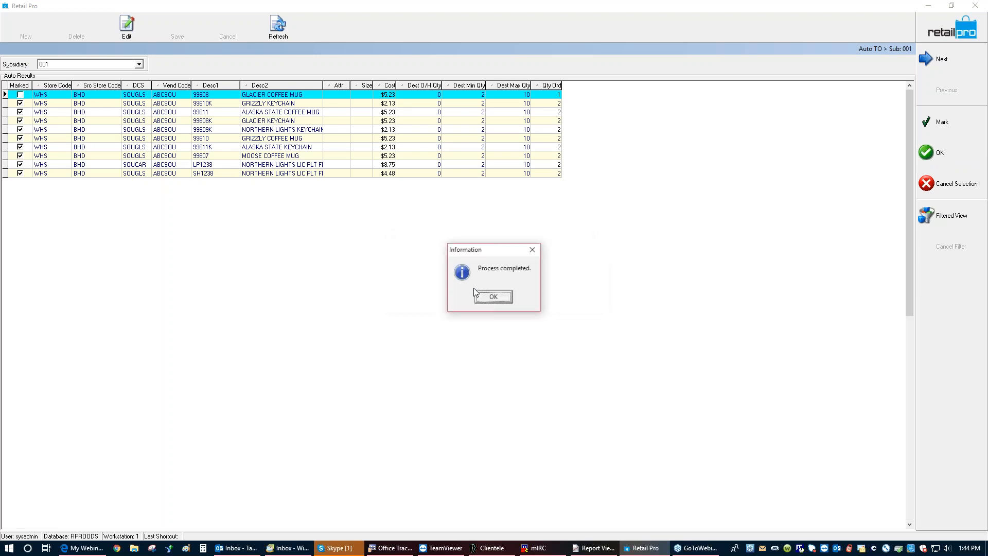
left_click(492, 297)
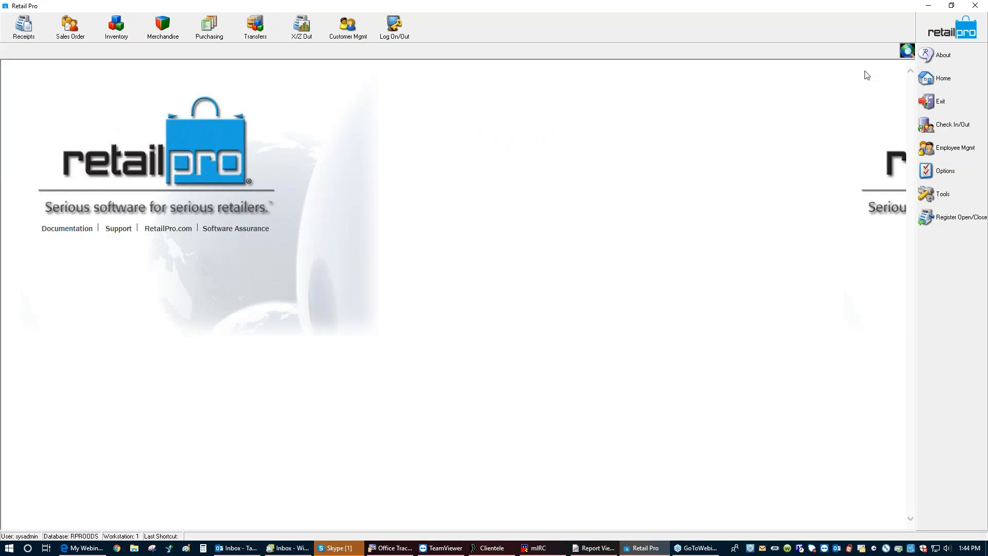
Step: Open the held transfer slips and show the BHD to WHS slip in form view
left_click(260, 37)
left_click(258, 54)
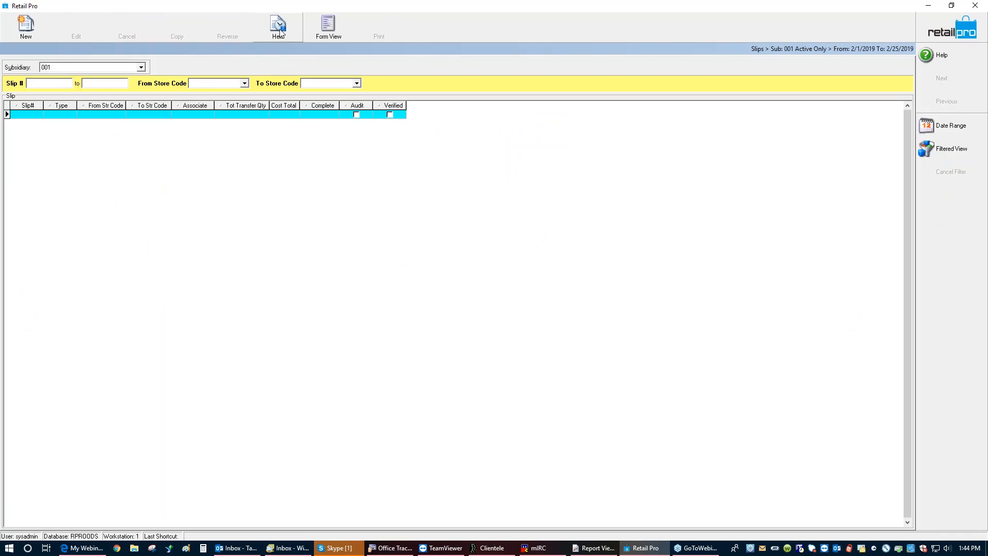
left_click(279, 26)
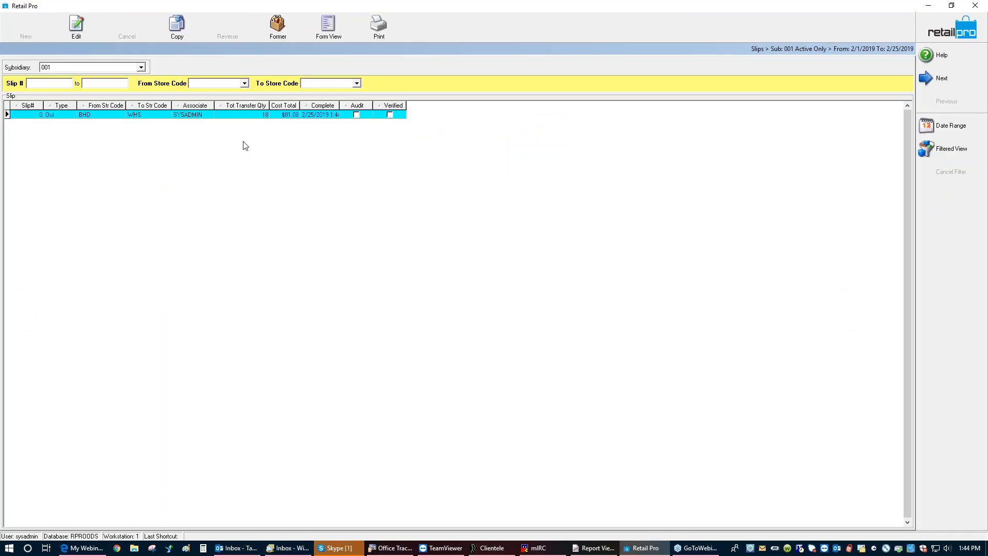
left_click(328, 26)
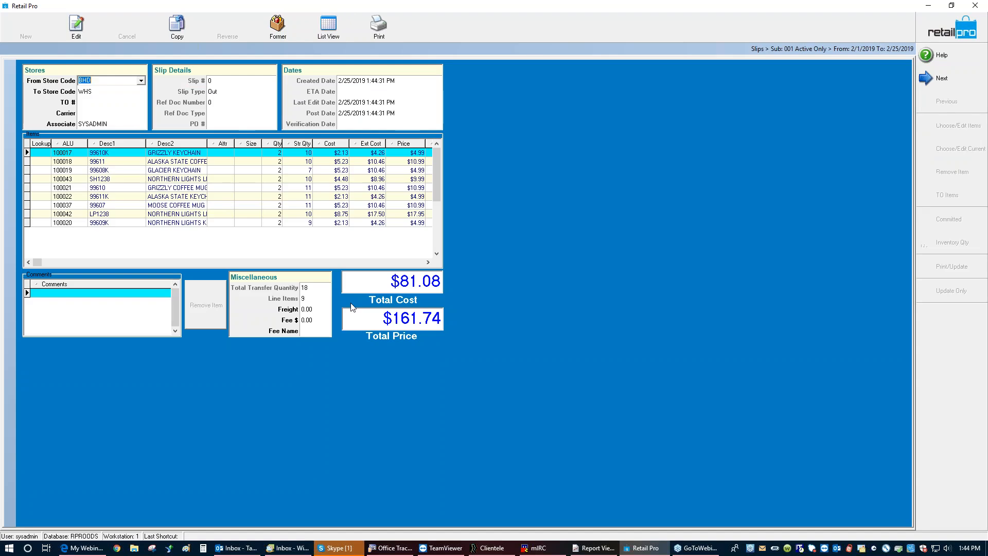
Step: Edit the held BHD to WHS slip, update inventory without printing, and return to the main screen
left_click(110, 224)
double_click(109, 224)
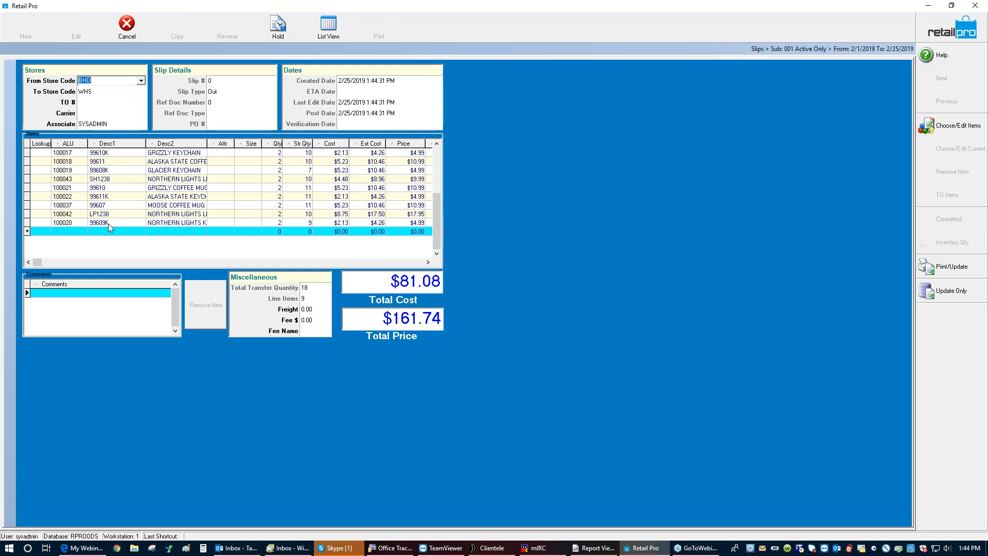
left_click(133, 122)
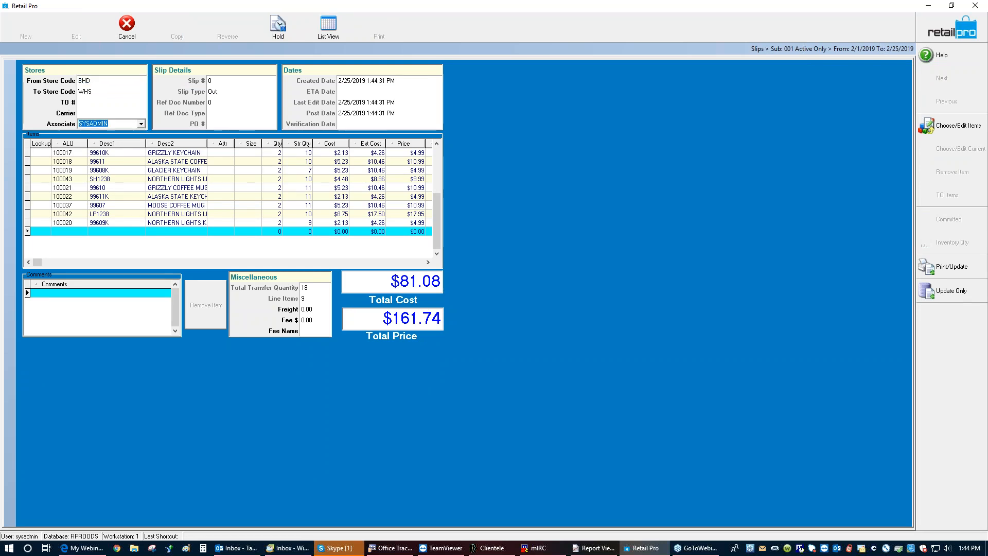
left_click(948, 294)
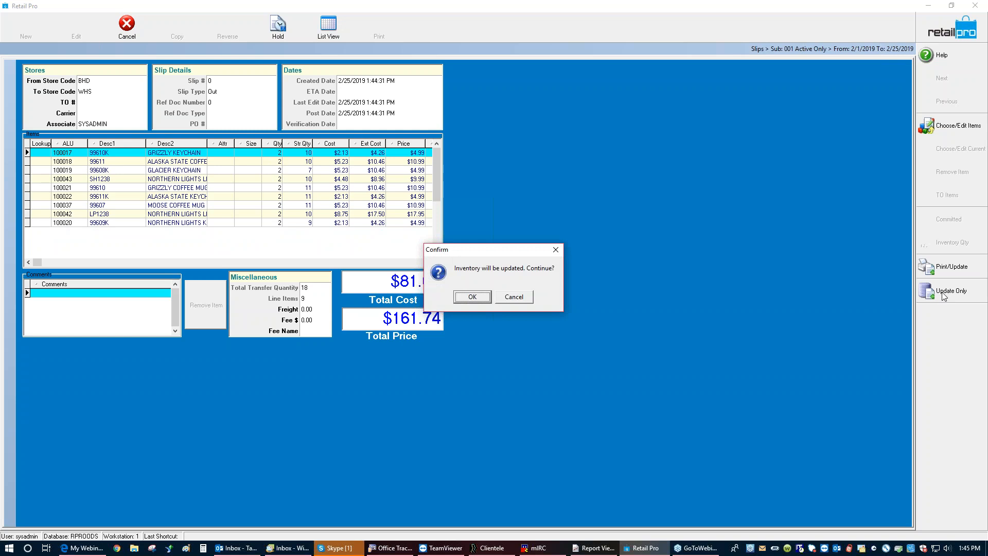
left_click(471, 296)
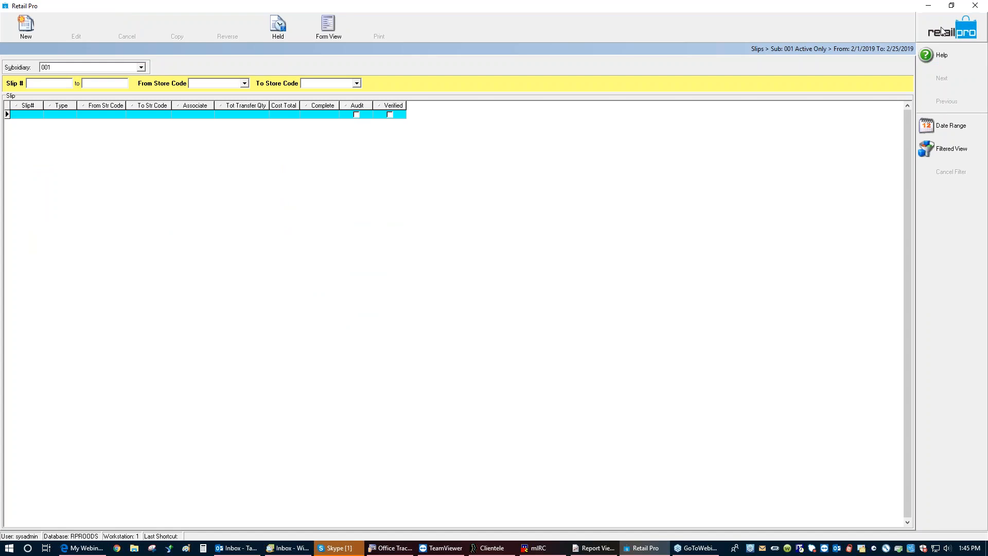
left_click(941, 31)
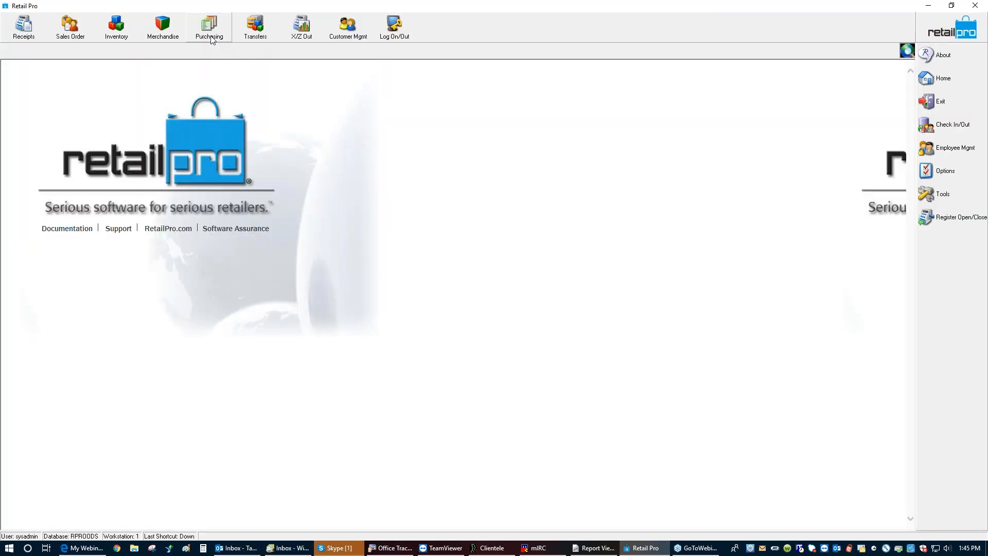
left_click(238, 35)
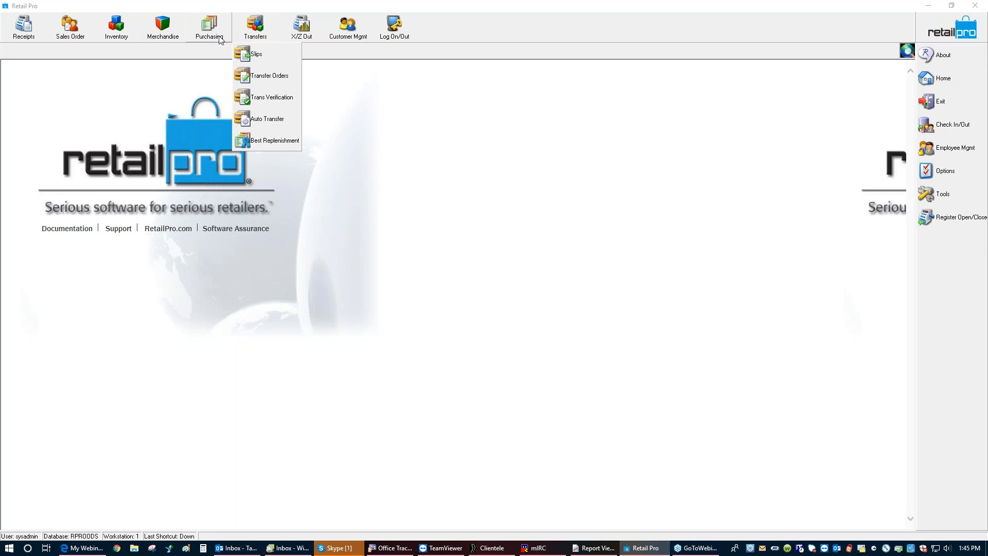
Step: Start the Best Replenishment wizard from Transfers and select the BHD - Big Hairy Dog store for the proposed replenishment
left_click(219, 38)
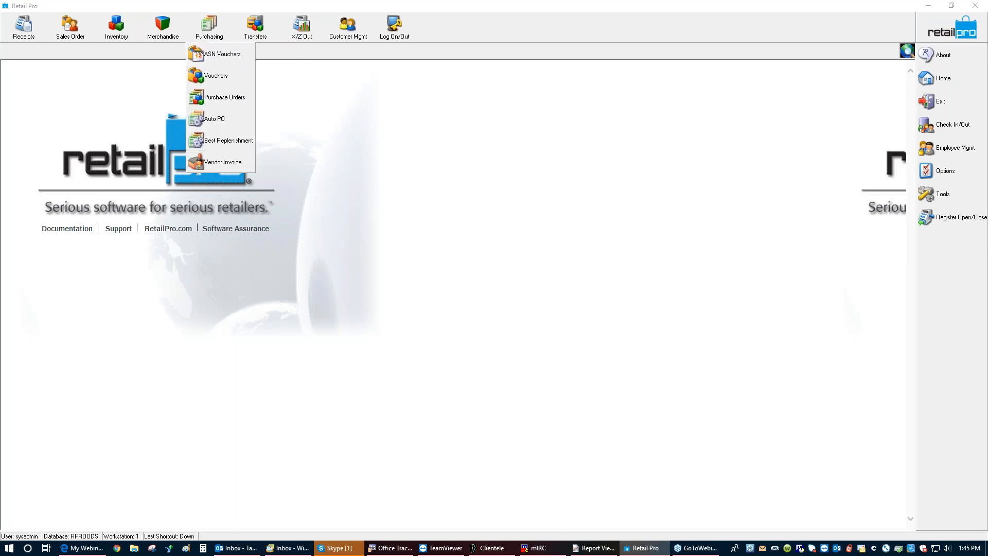
left_click(260, 38)
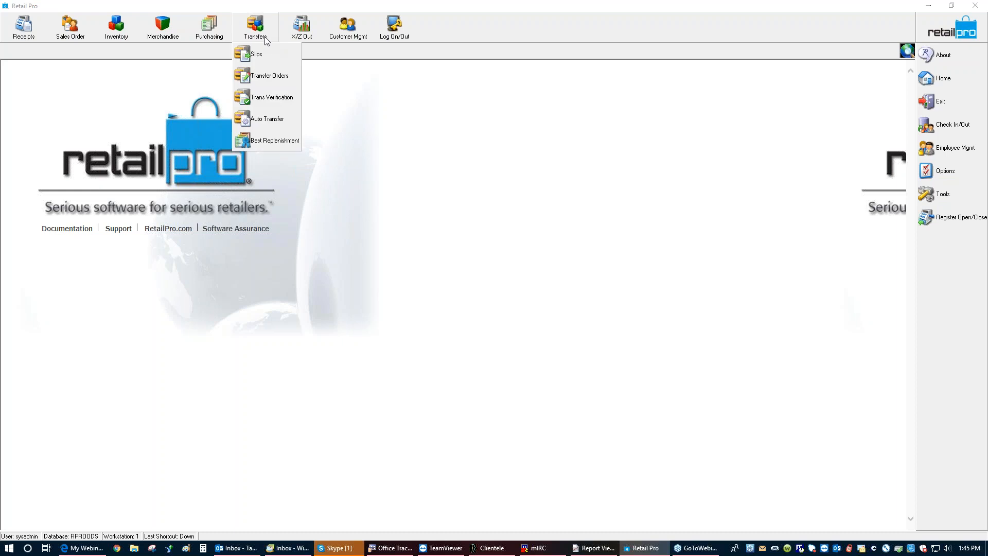
left_click(265, 142)
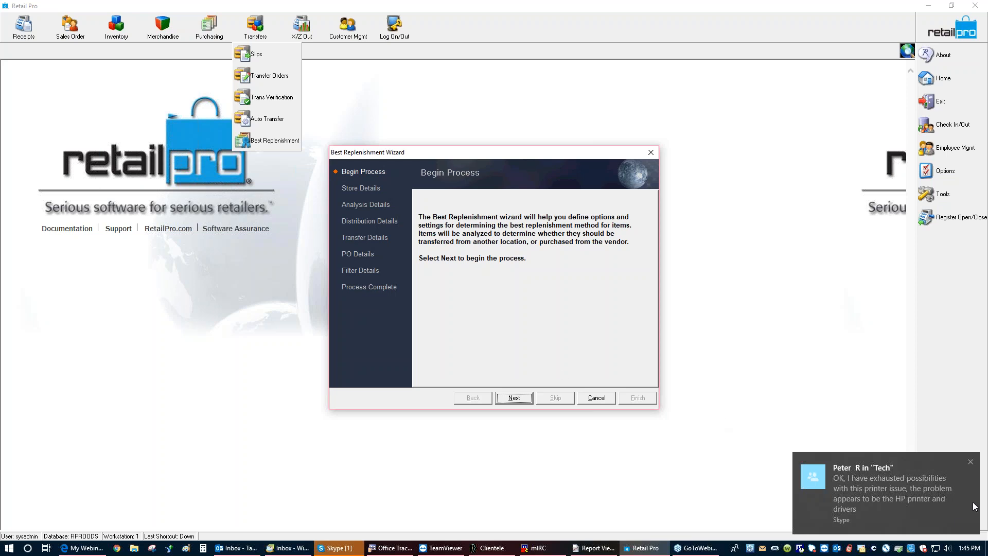
left_click(970, 463)
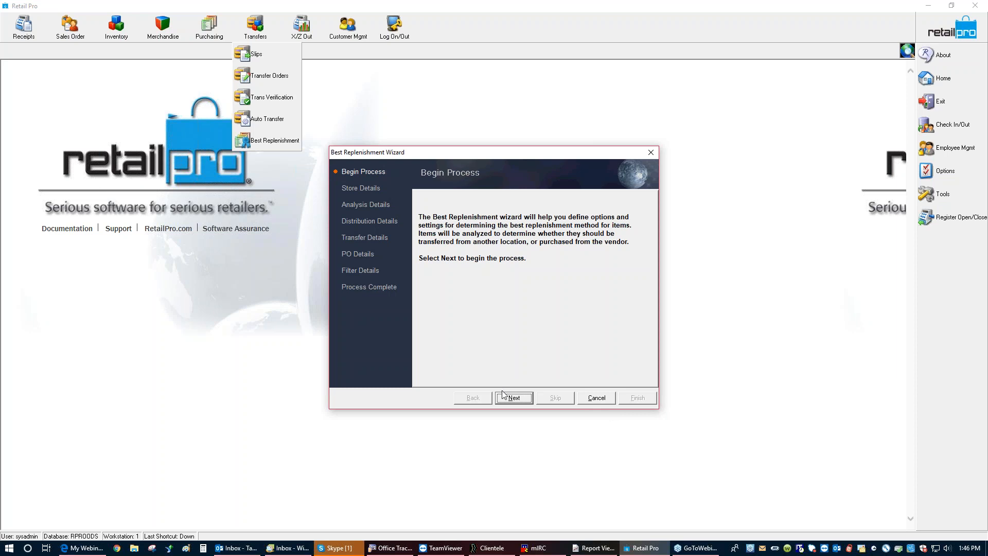
left_click(514, 398)
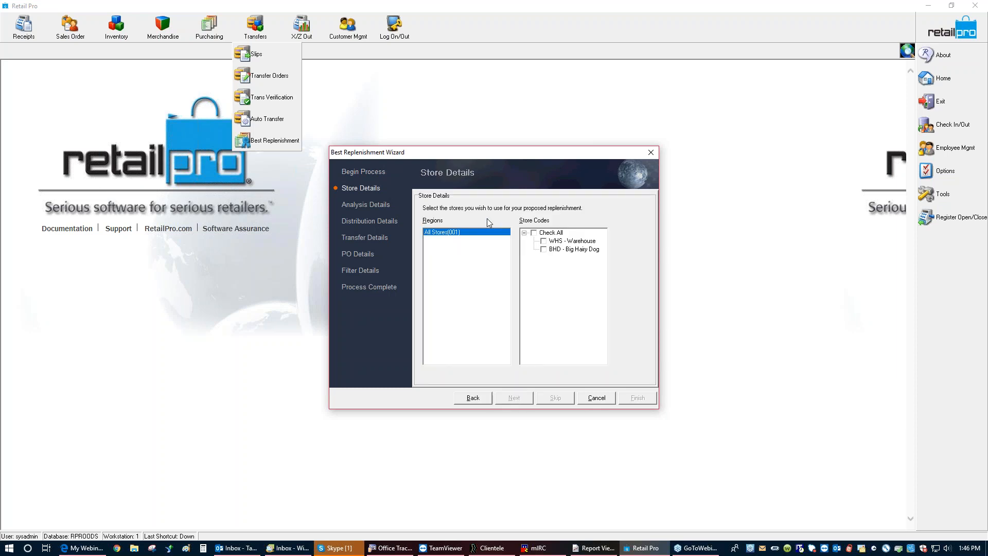
left_click(543, 250)
left_click(513, 397)
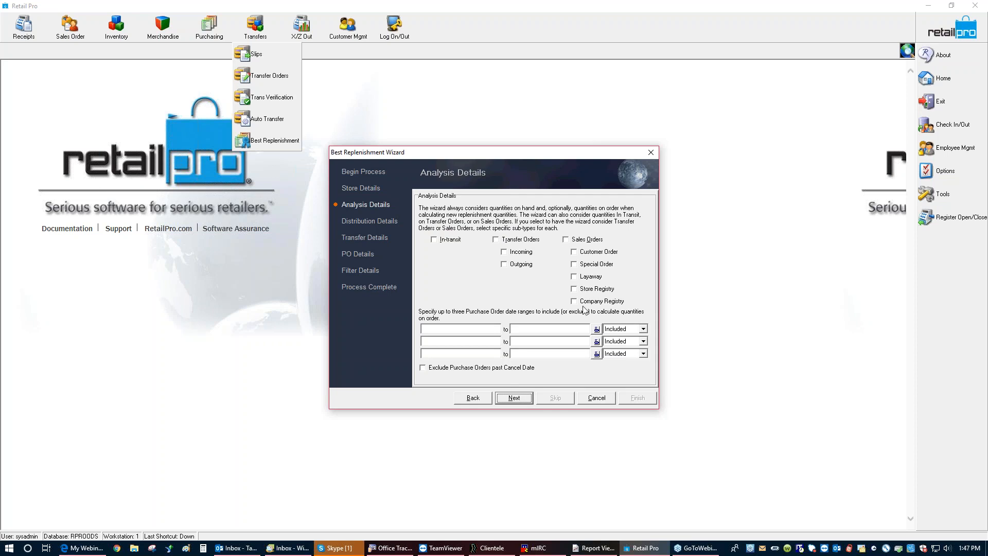
Step: Include sales orders in the replenishment analysis and distribute to the Max level, accepting the transfer details
left_click(566, 240)
left_click(515, 399)
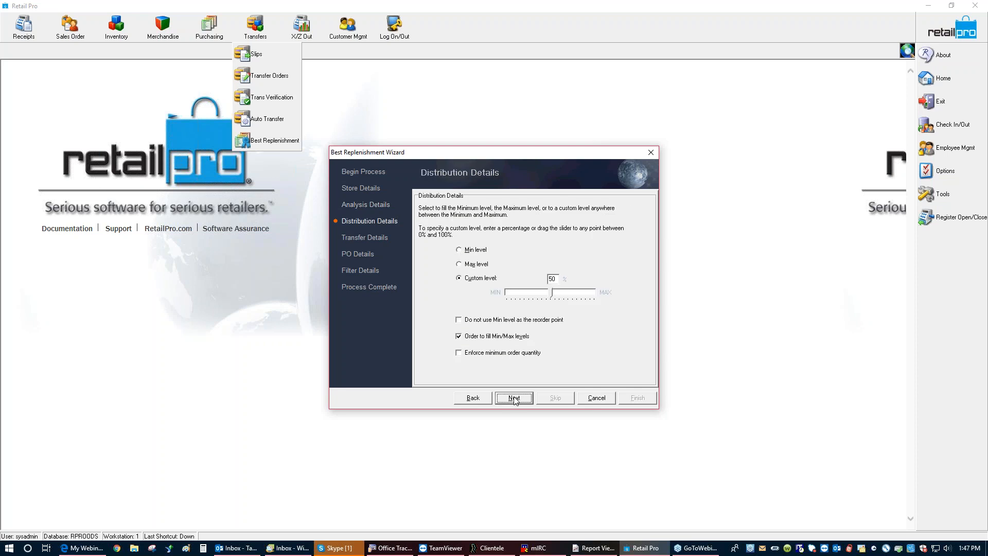
left_click(470, 265)
left_click(514, 399)
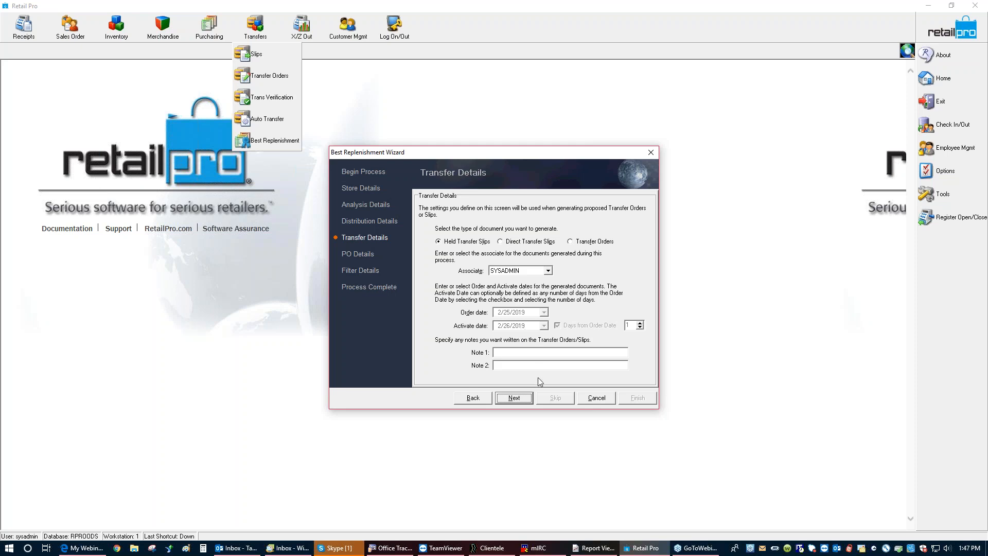
left_click(514, 398)
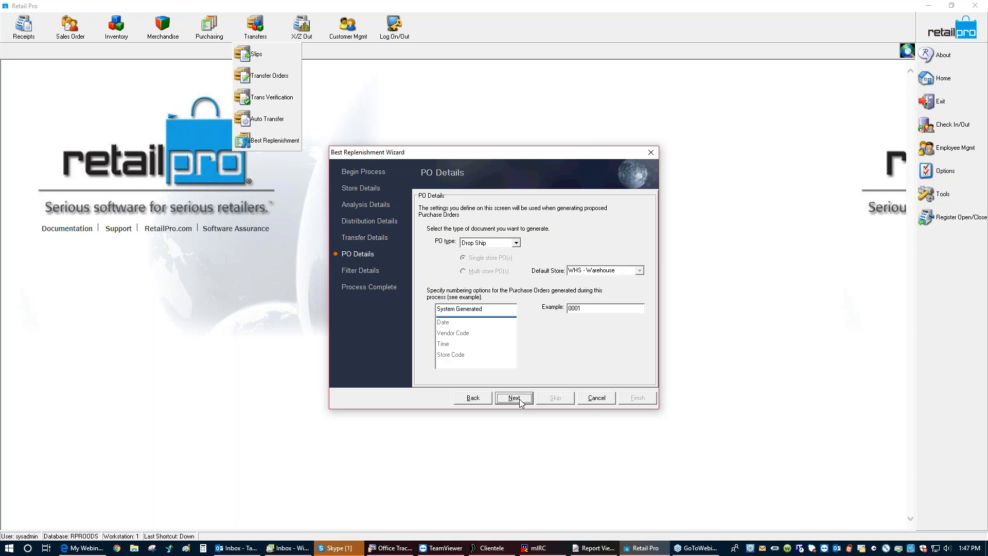
Step: Number the purchase orders by Vendor Code followed by System Generated, and finish the wizard without a filter
double_click(456, 334)
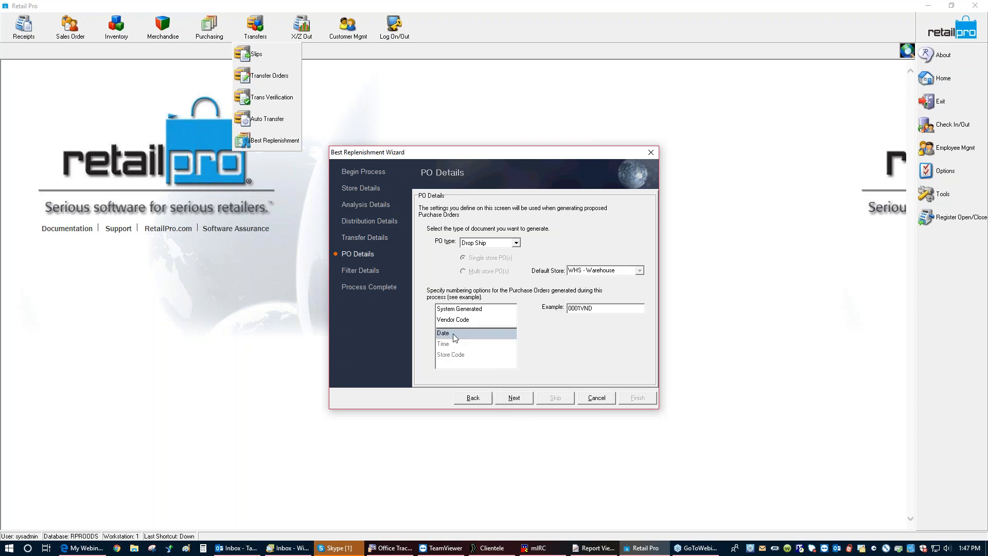
left_click_drag(451, 310, 456, 322)
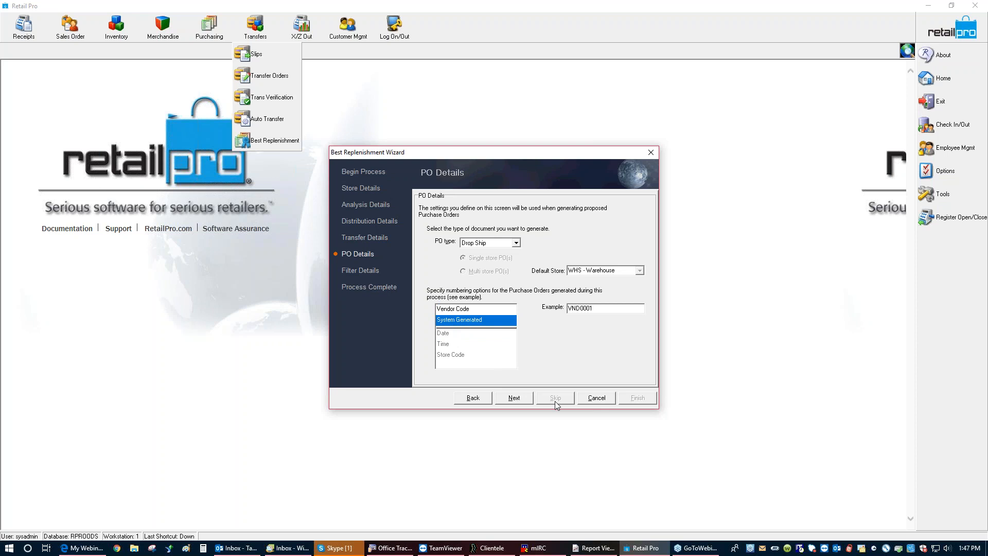
left_click(515, 398)
left_click(514, 398)
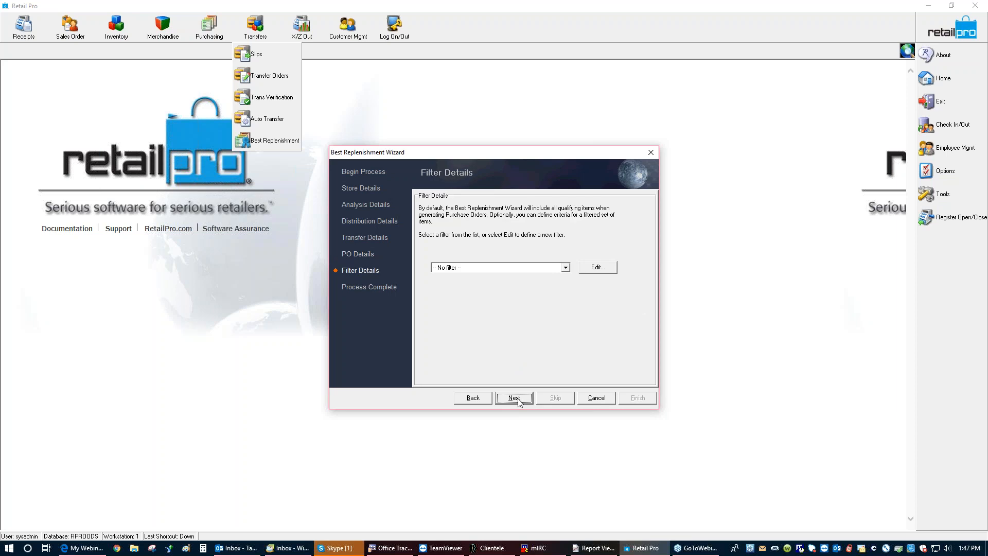
left_click(519, 402)
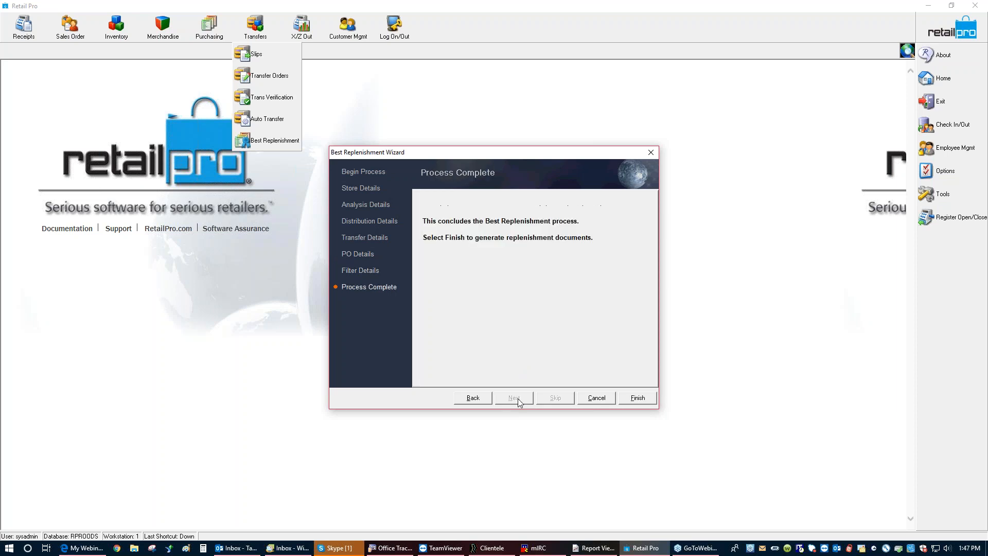
left_click(638, 400)
left_click(472, 290)
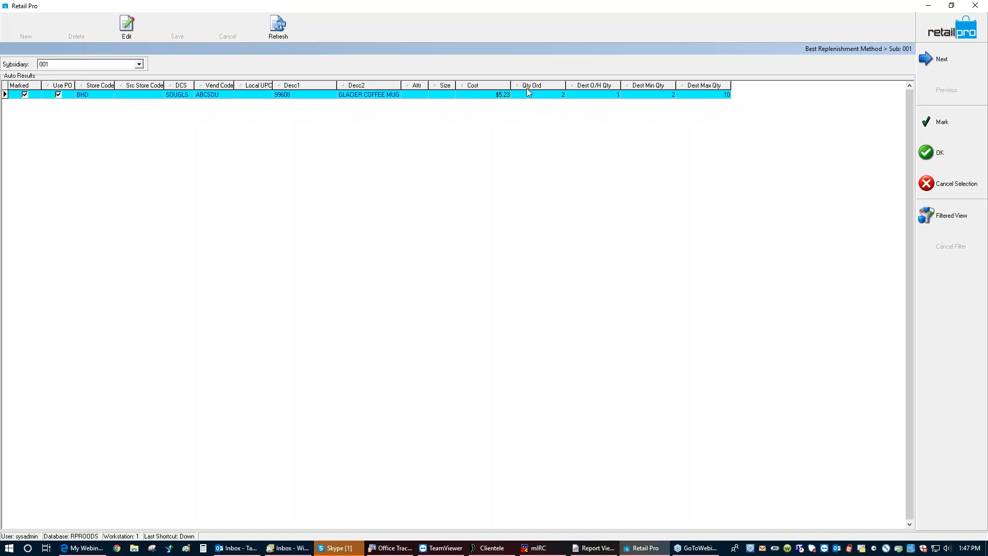
Step: Place the Qty Ord column after Dest Max Qty and generate the replenishment document for the marked GLACIER COFFEE MUG
left_click_drag(533, 85, 710, 85)
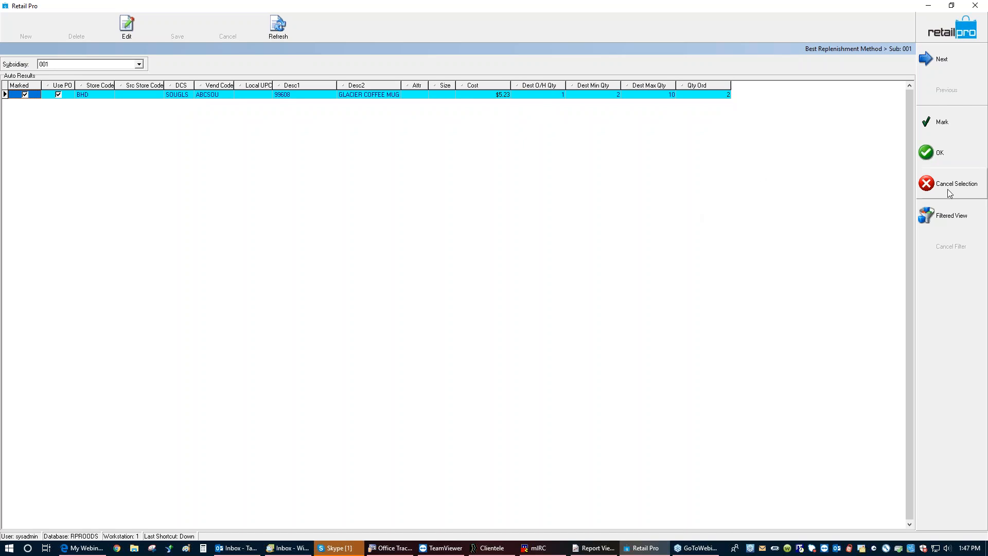
left_click(948, 156)
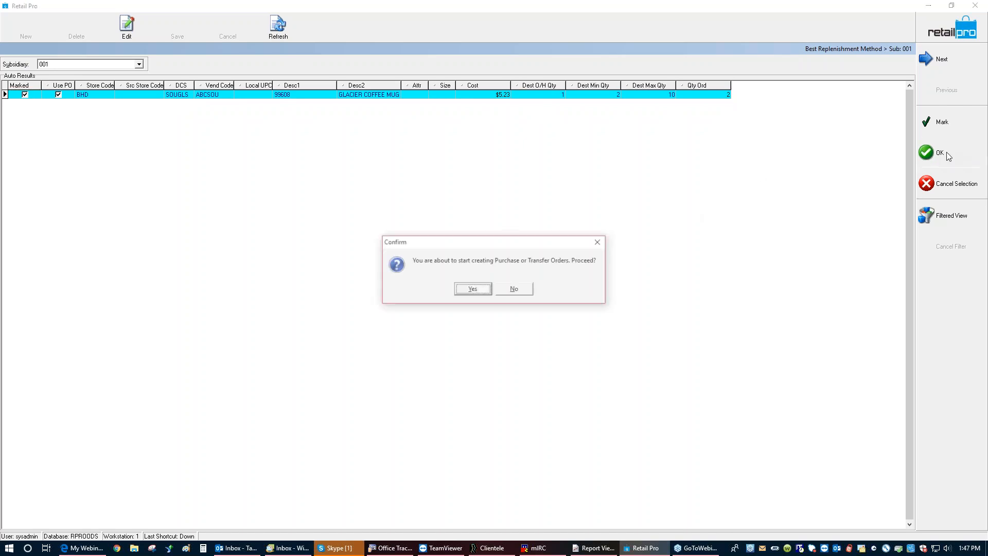
left_click(484, 292)
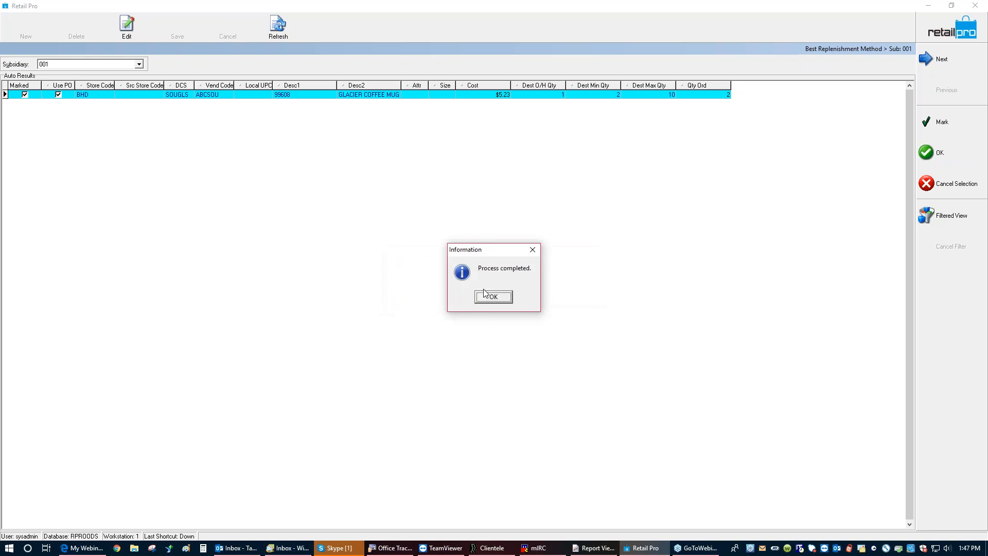
left_click(498, 299)
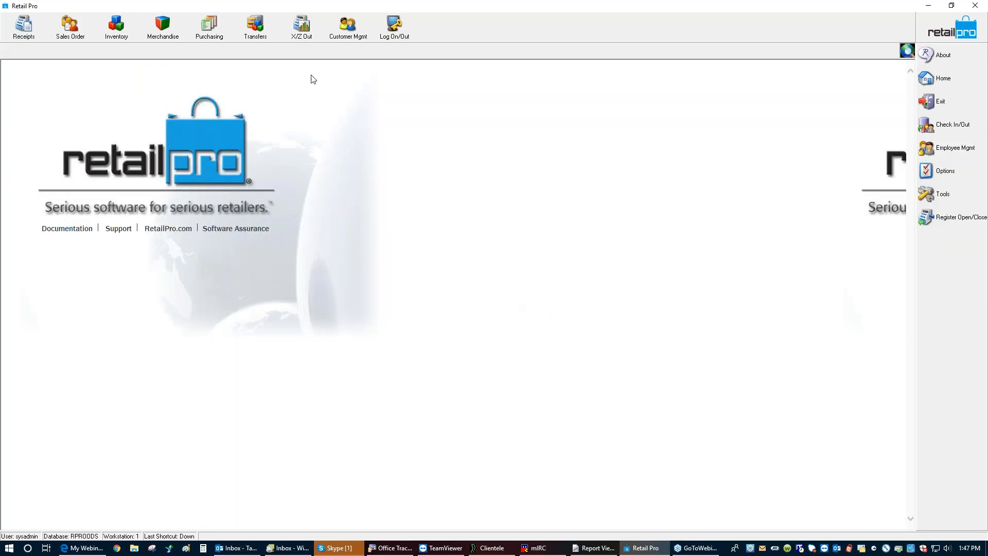
Step: Check the transfer slips list for newly generated slips and return to the main screen
left_click(270, 32)
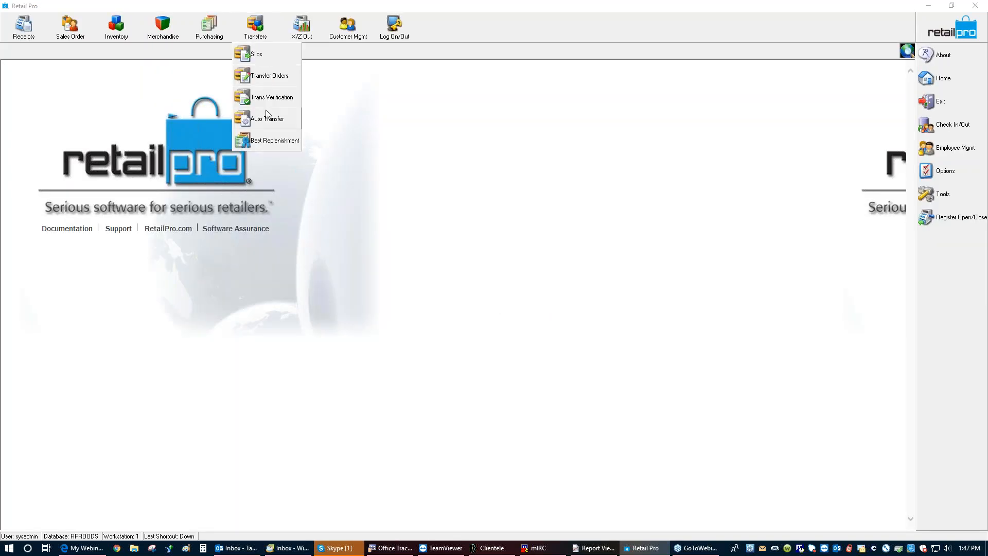
left_click(260, 57)
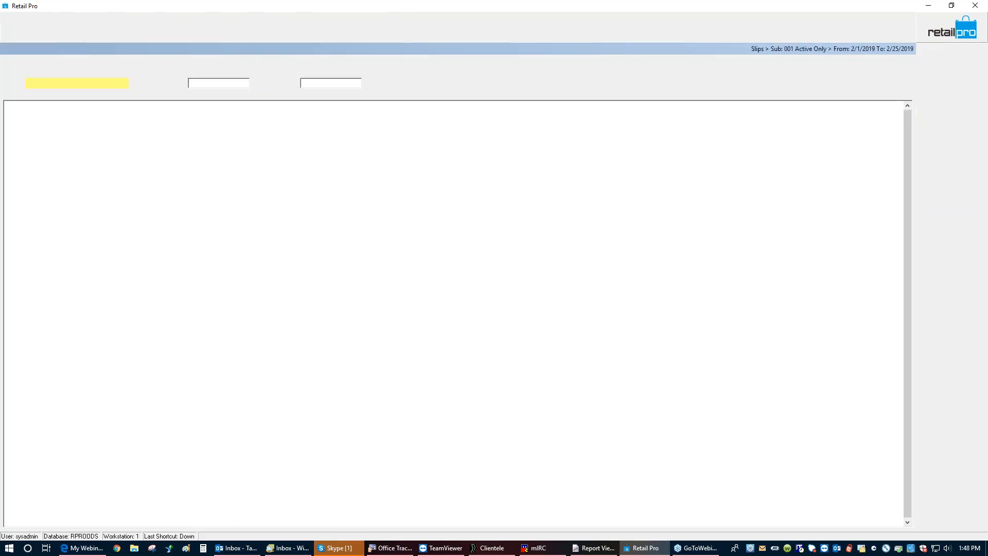
left_click(271, 28)
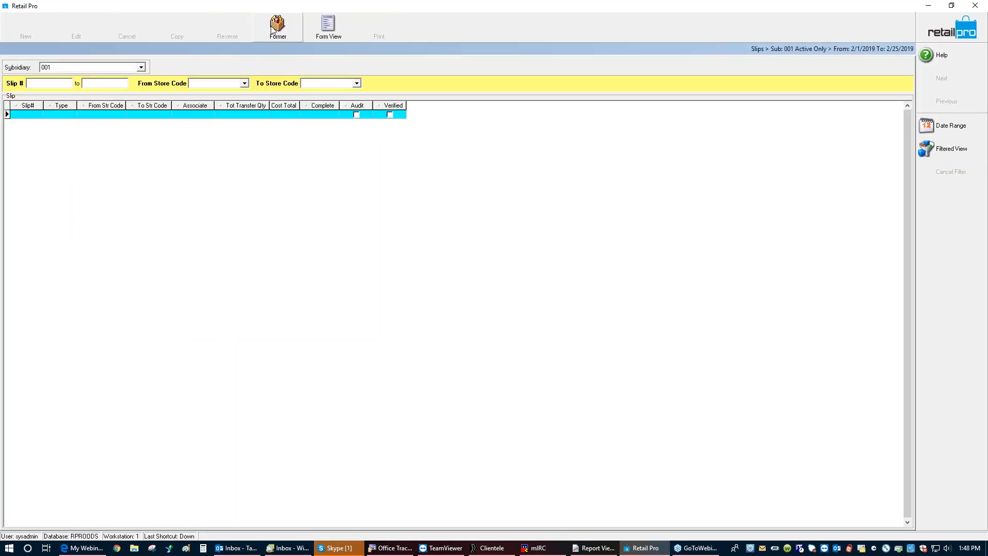
left_click(952, 29)
Step: Open the purchase orders, review the generated ABCSOU drop ship order in form view, and return to the main screen
left_click(215, 29)
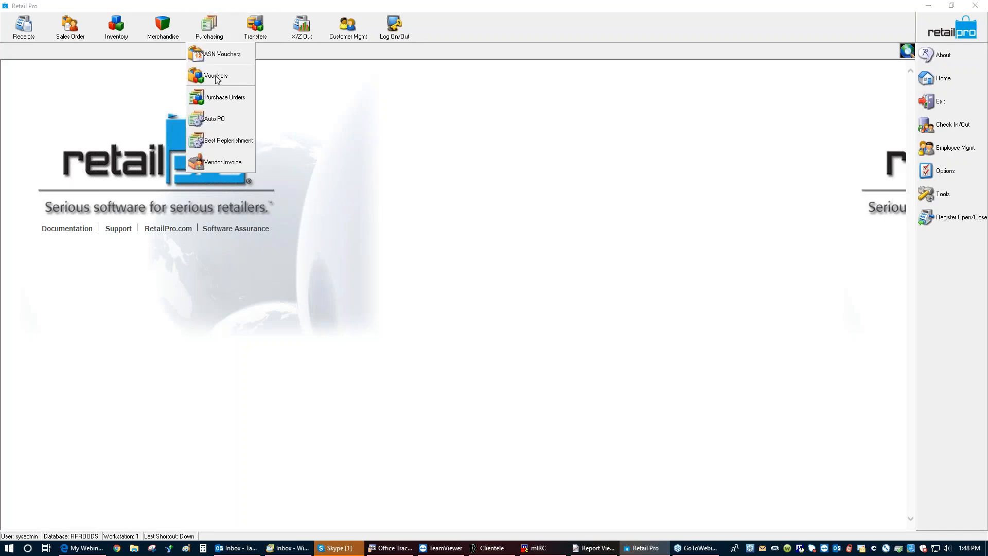
left_click(220, 97)
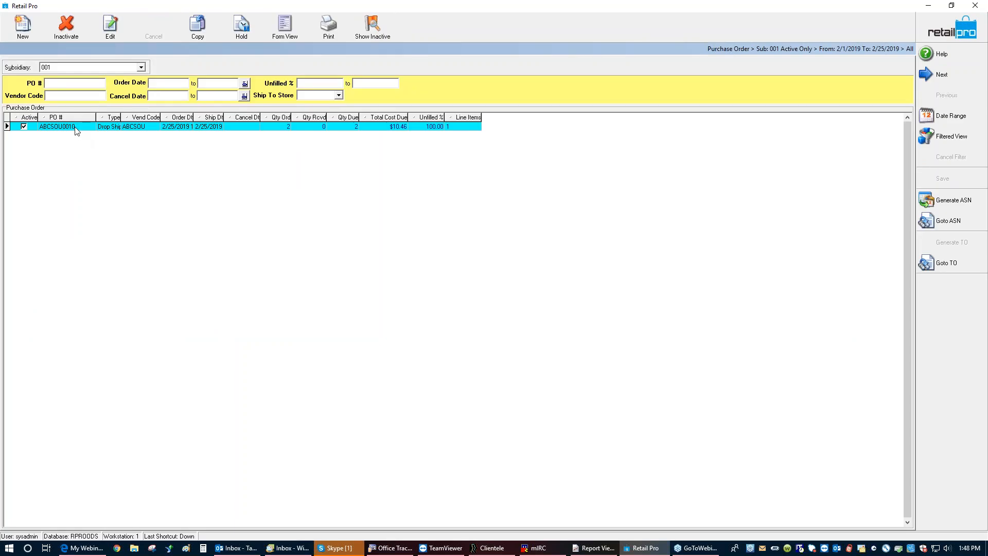
left_click(285, 25)
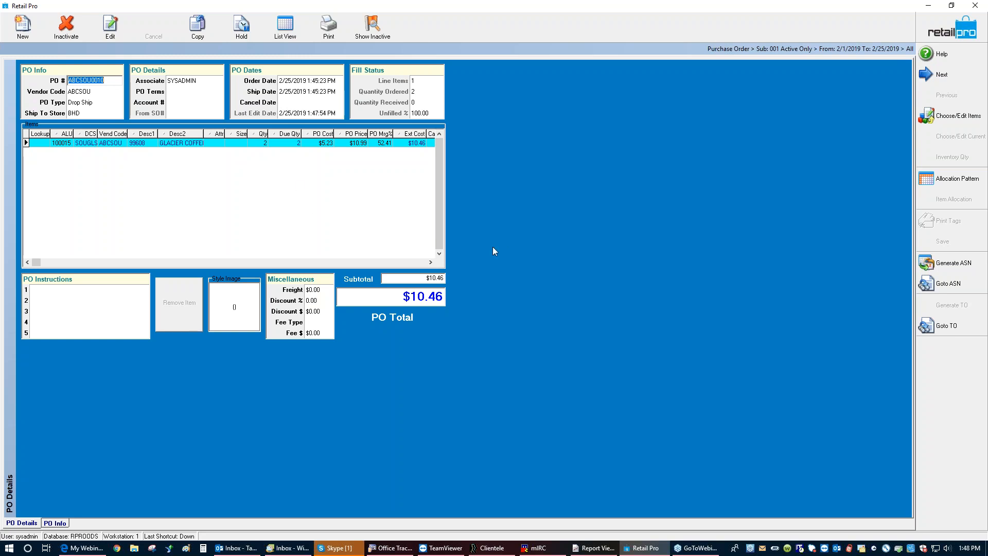
left_click(933, 30)
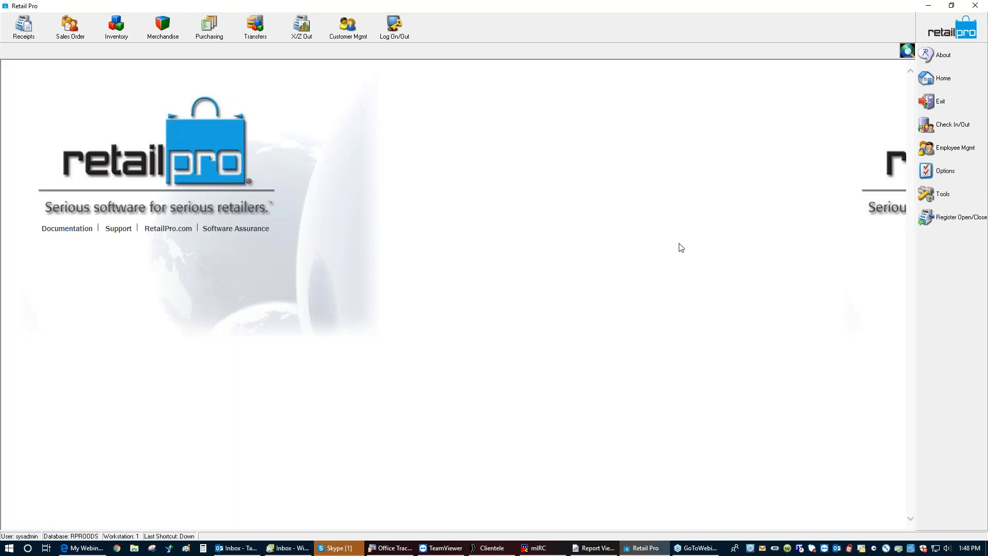
Step: Open the General settings for Transfers under Local Preferences in System Preferences
left_click(979, 180)
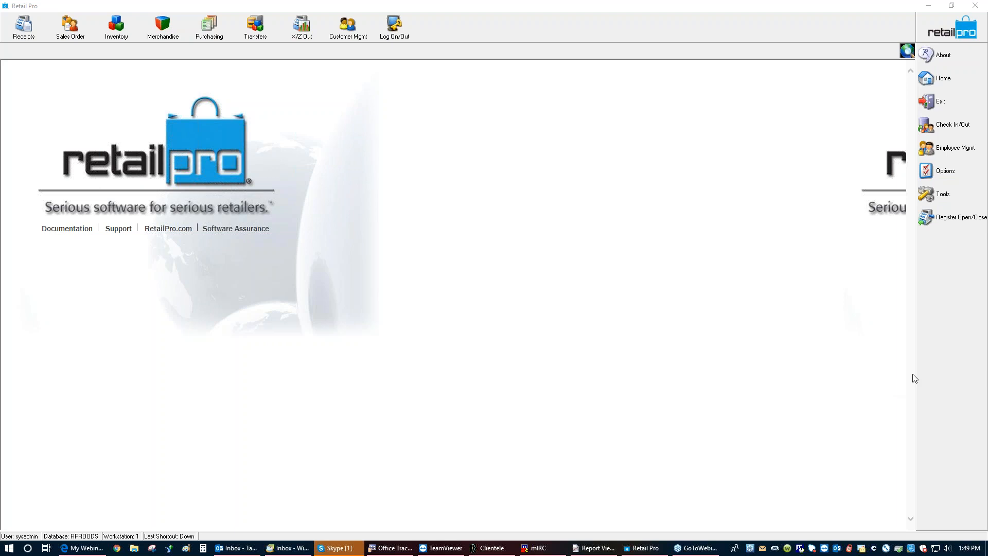
left_click(944, 171)
left_click(883, 191)
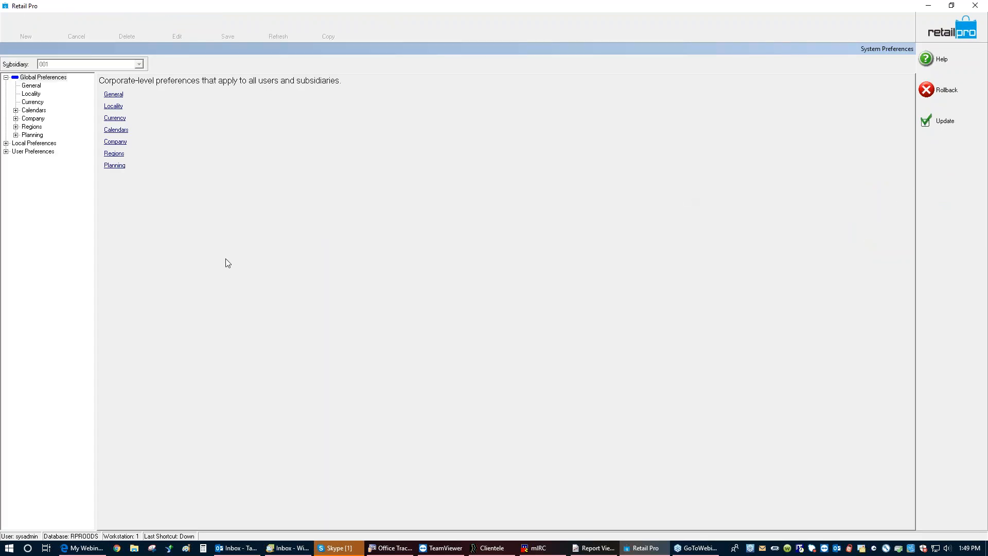
left_click(6, 144)
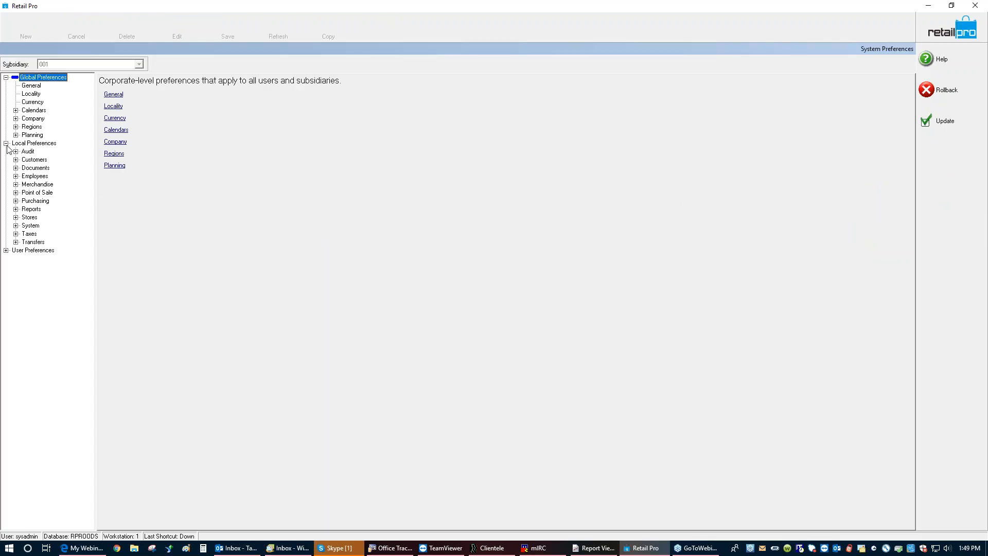
left_click(15, 242)
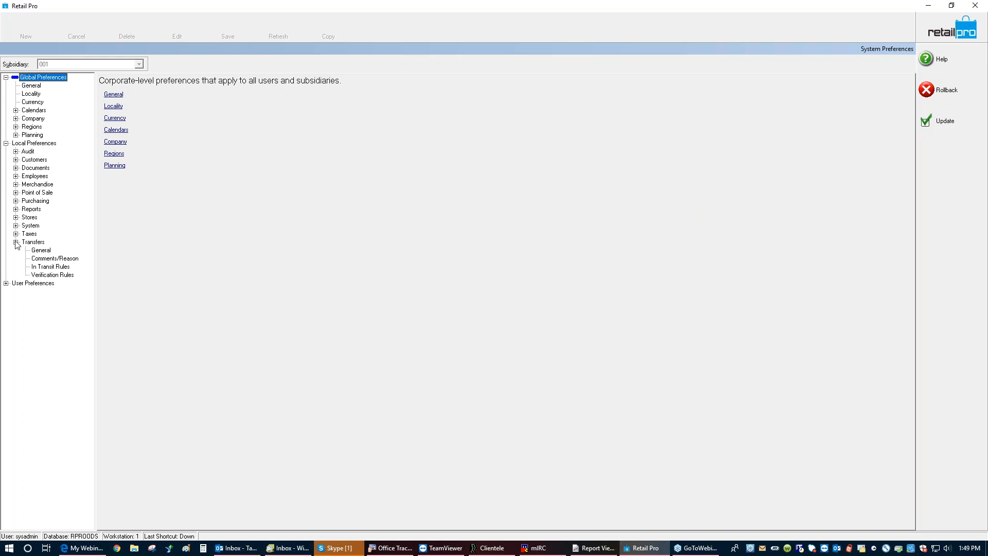
left_click(40, 250)
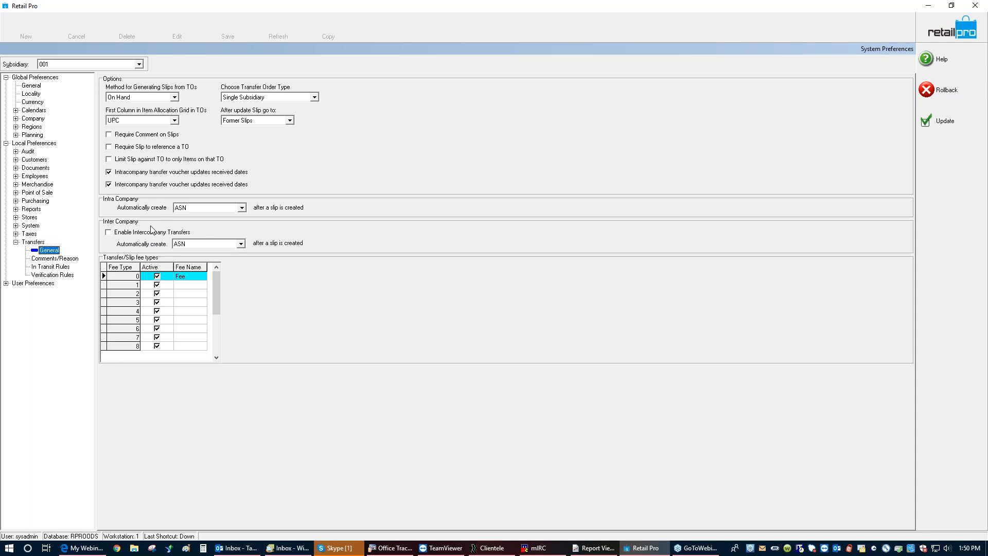
Step: Set the Intra Company document automatically created after a slip to Voucher - auto verify
left_click(241, 208)
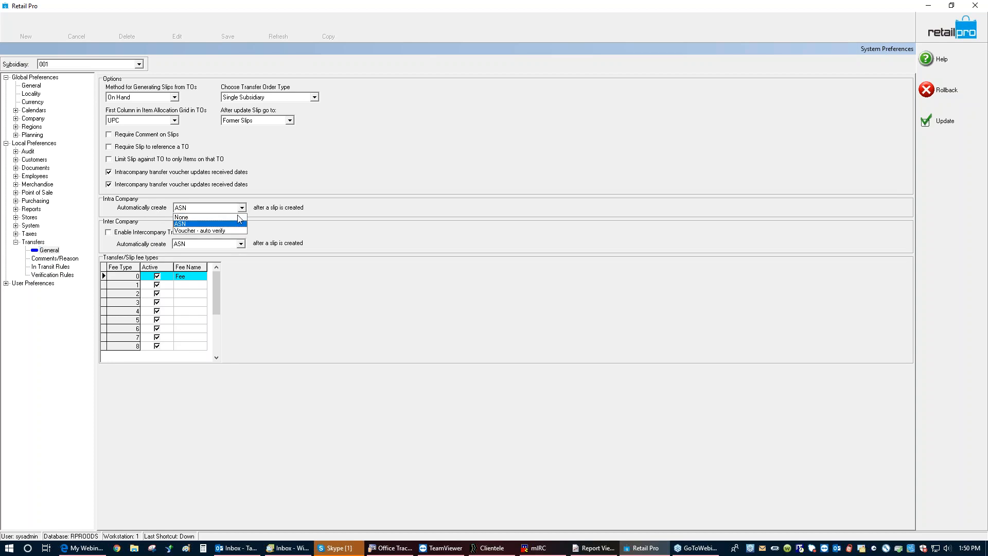
left_click(234, 231)
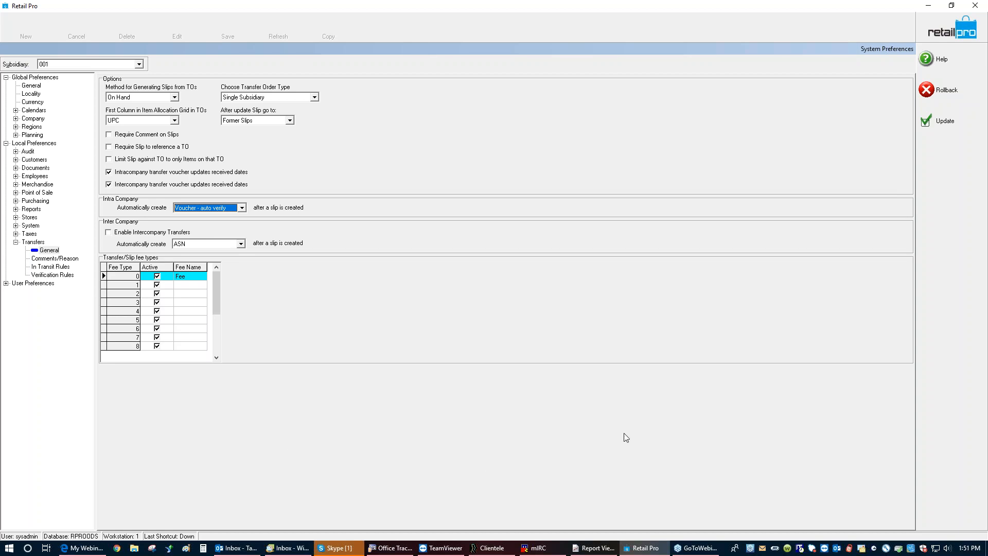
Step: Set the Intra Company document automatically created after a slip to ASN and update the system preferences
left_click(242, 207)
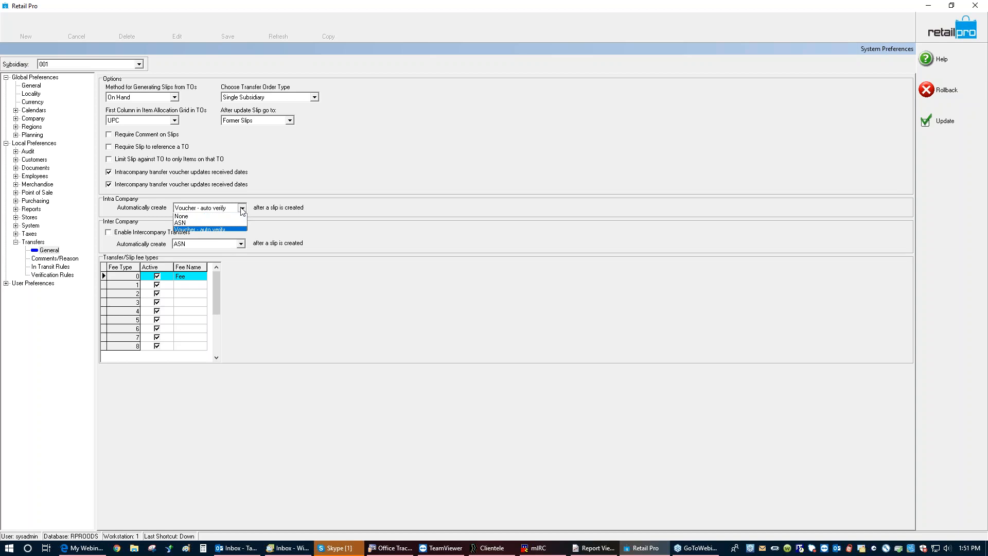
left_click(208, 223)
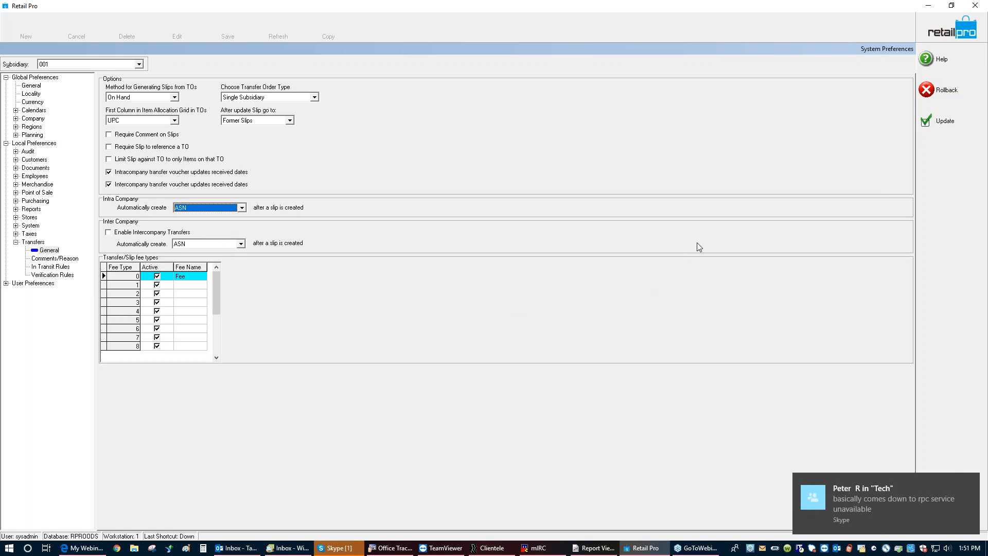
left_click(941, 120)
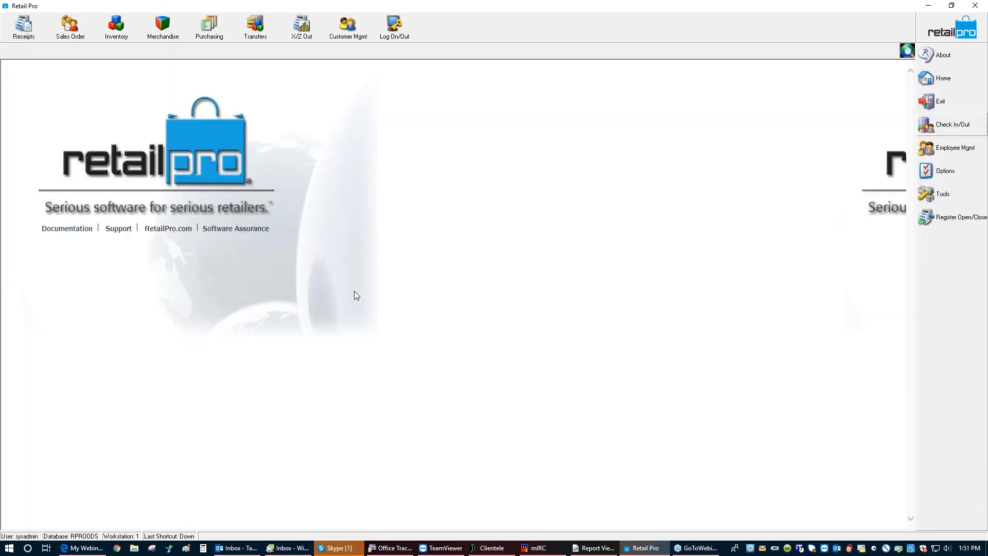
Step: Open the ABCSOU drop ship purchase order in form view and set its coffee mug item quantity to 10
left_click(254, 36)
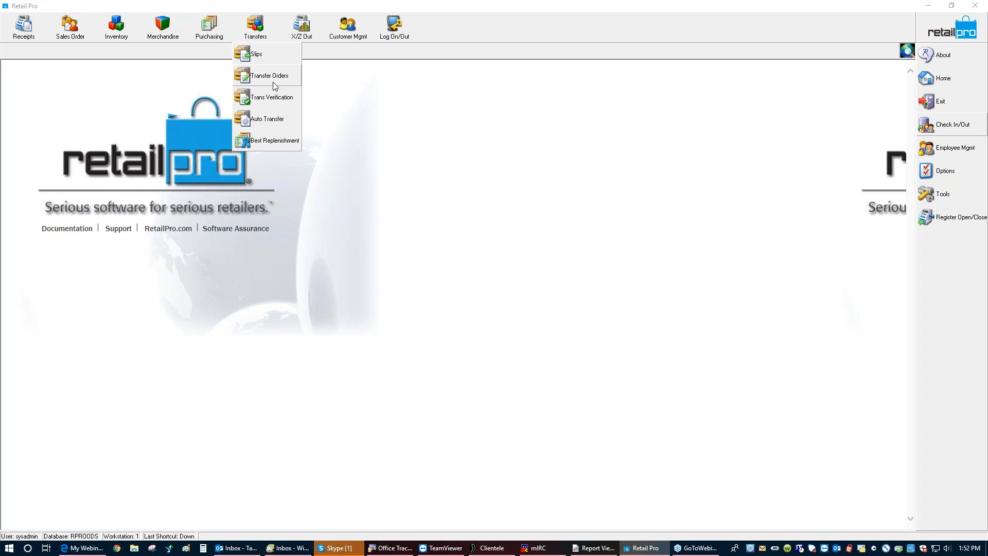
left_click(210, 40)
left_click(232, 101)
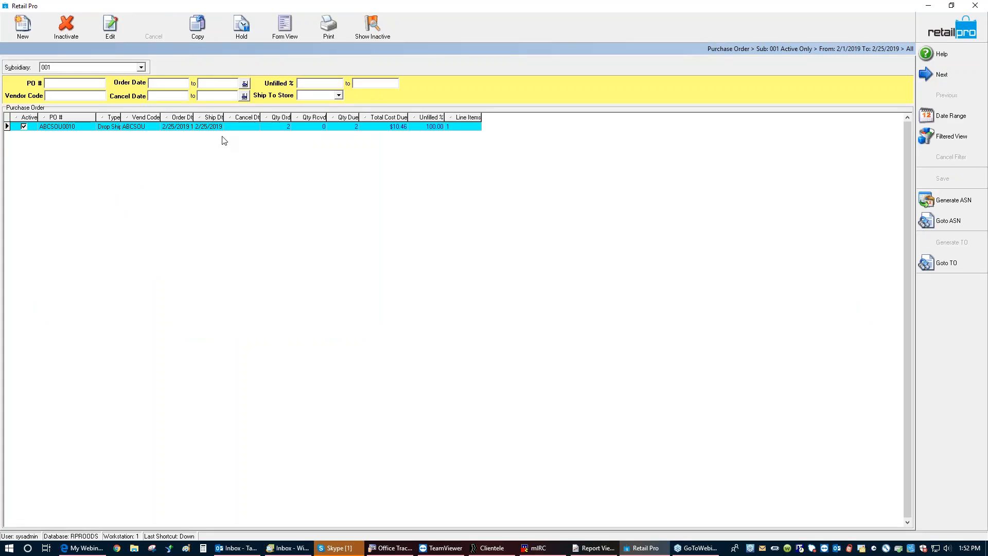
left_click(285, 26)
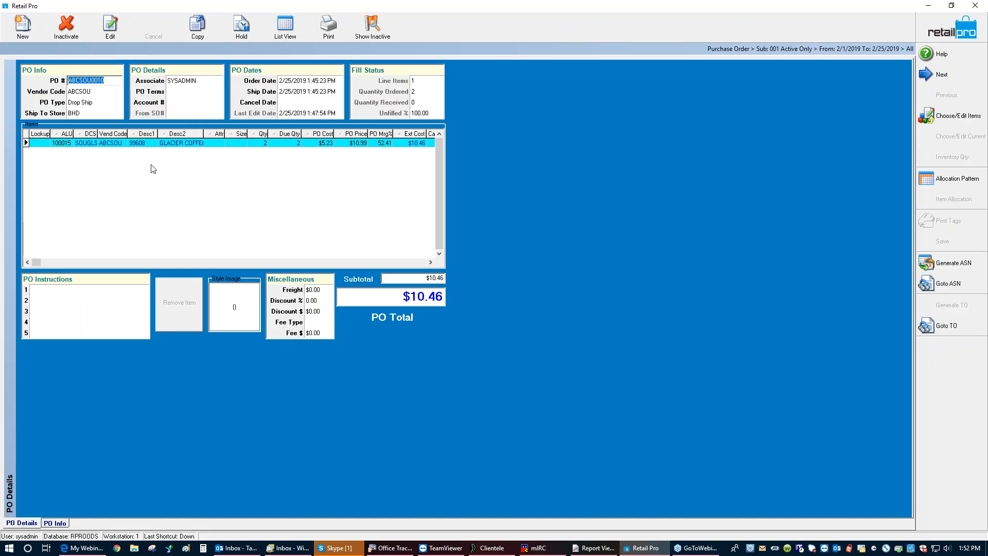
left_click(266, 144)
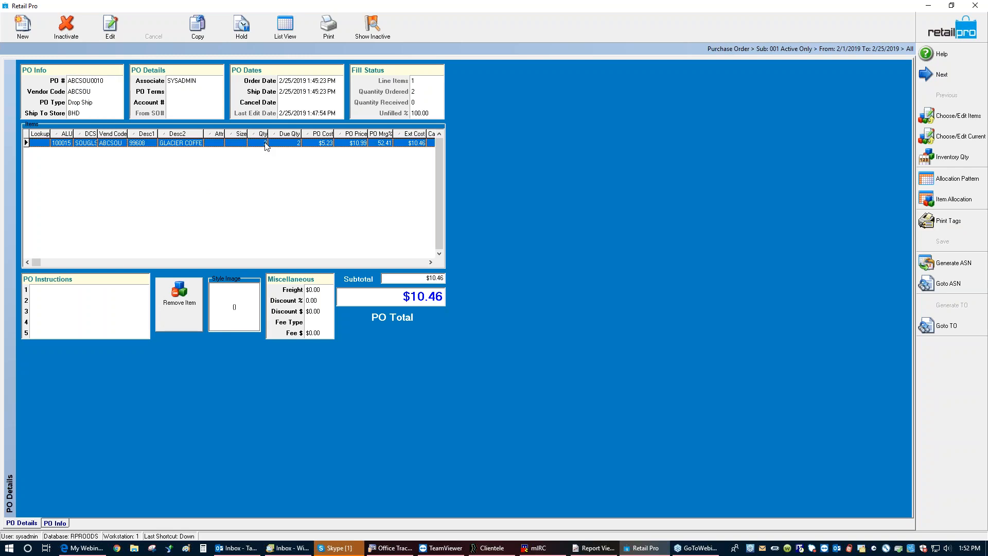
left_click(266, 144)
type("10")
key("Tab")
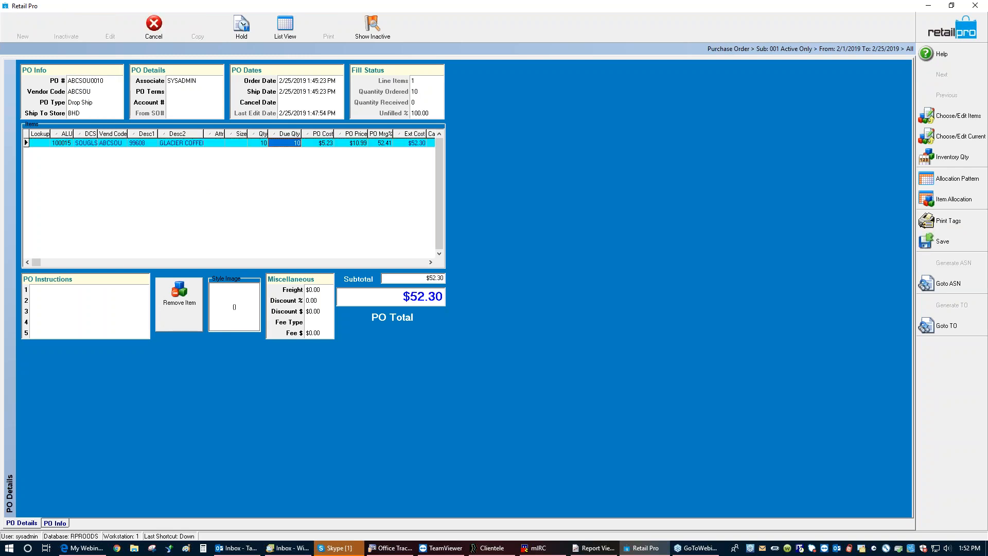
Step: Change the purchase order's PO Type to Marked For
left_click(91, 108)
left_click(108, 103)
left_click(117, 102)
left_click(92, 119)
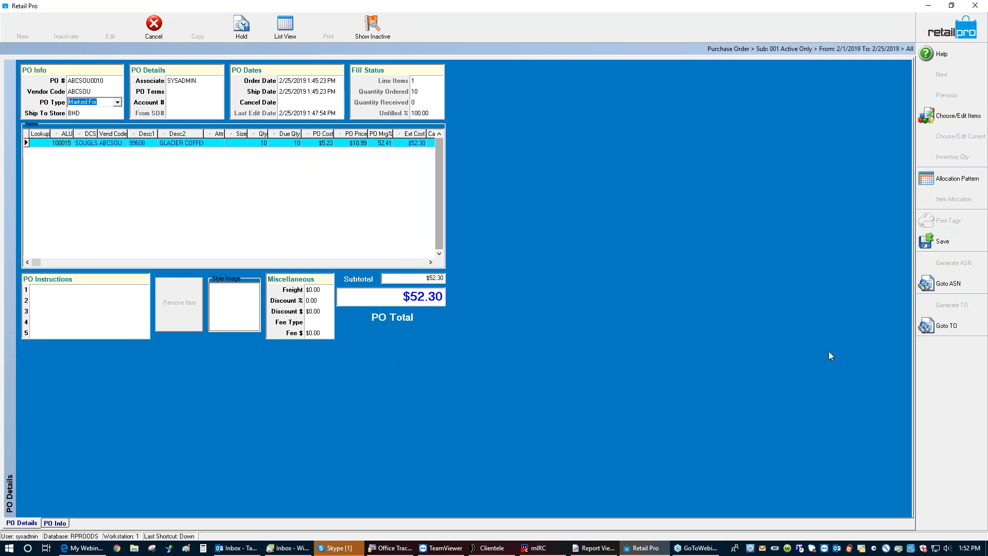
Step: Allocate 3 units of the purchase order item to WHS and 7 to BHD, and save the order
left_click(942, 181)
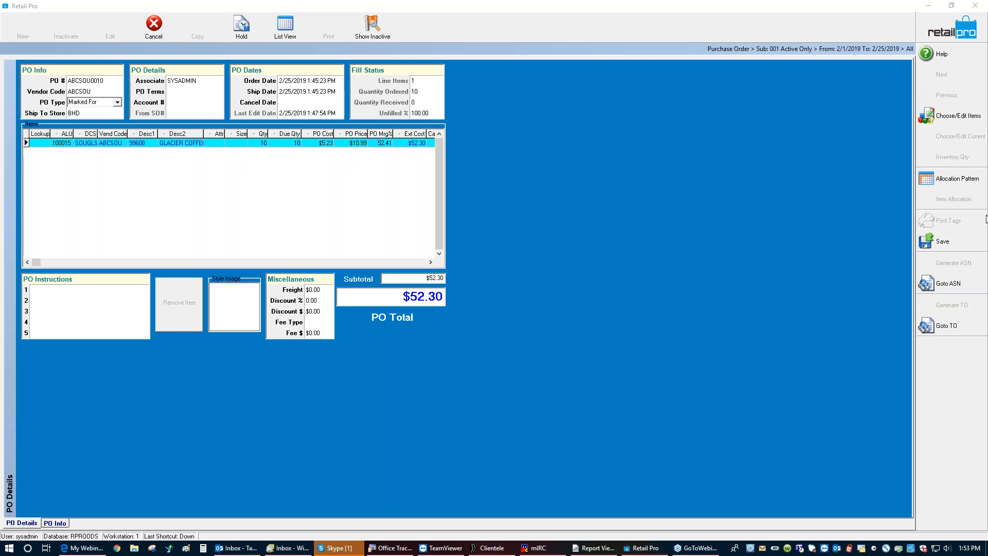
left_click(331, 142)
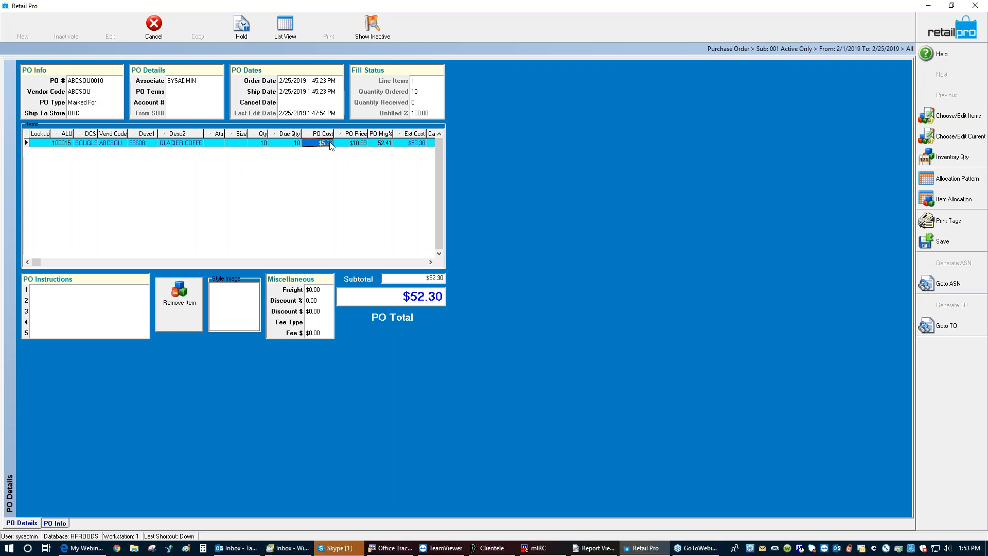
left_click(951, 200)
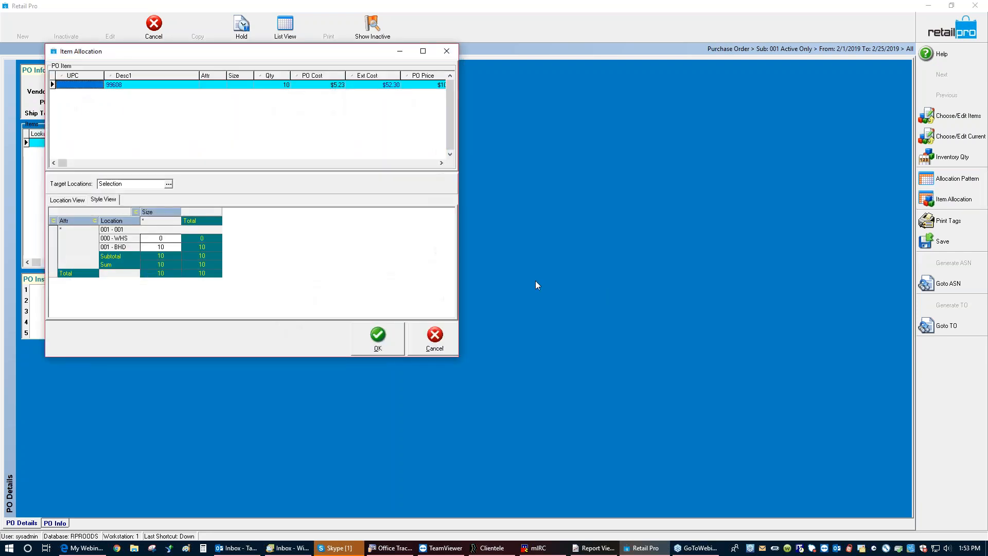
left_click(165, 239)
type("3")
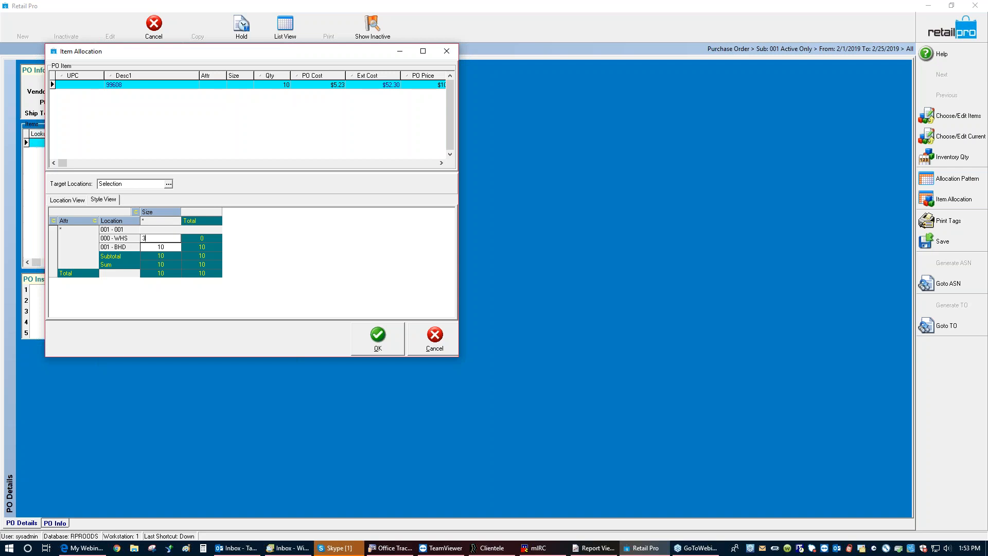
key("Down")
type("7")
key("Down")
left_click(382, 341)
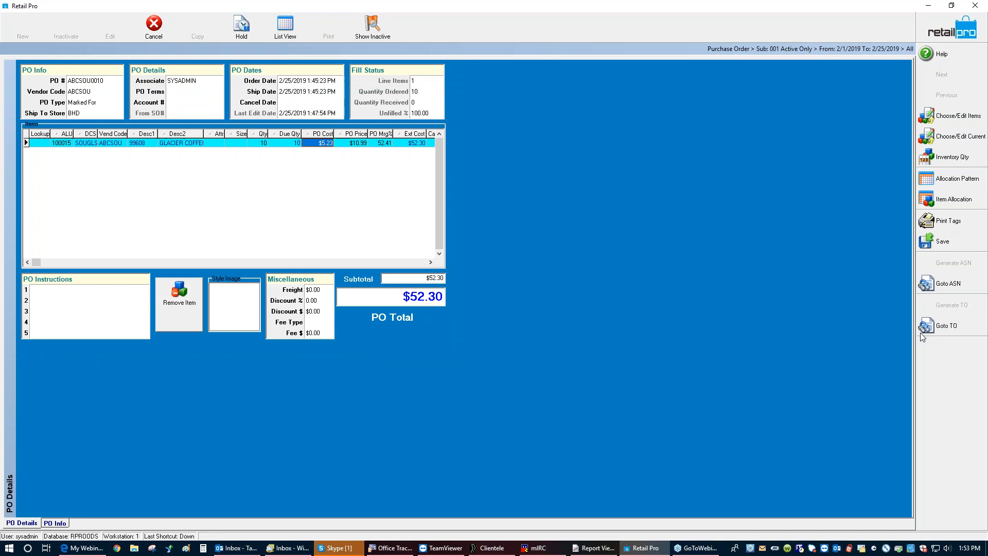
left_click(941, 242)
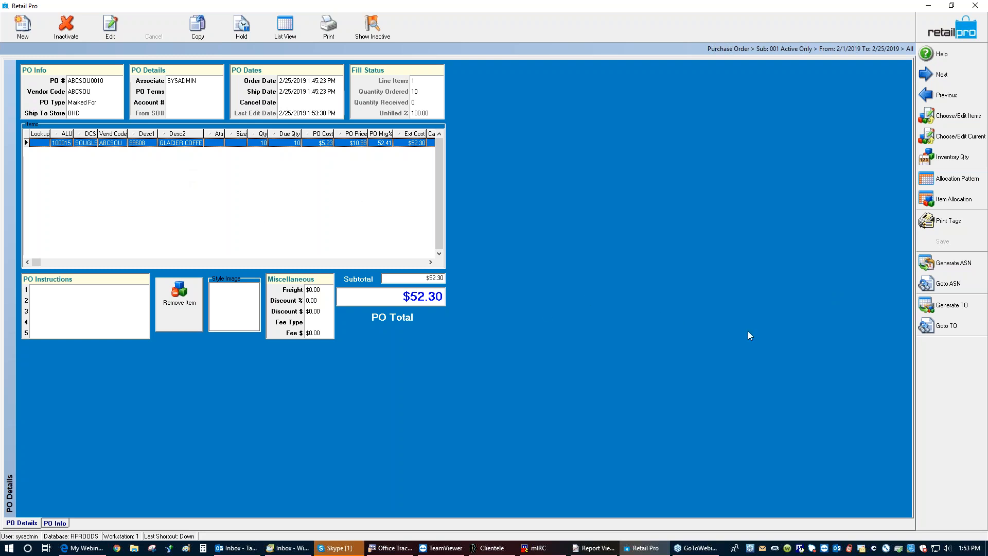
Step: Generate a Marked For transfer order from the purchase order and return to the main screen
left_click(951, 307)
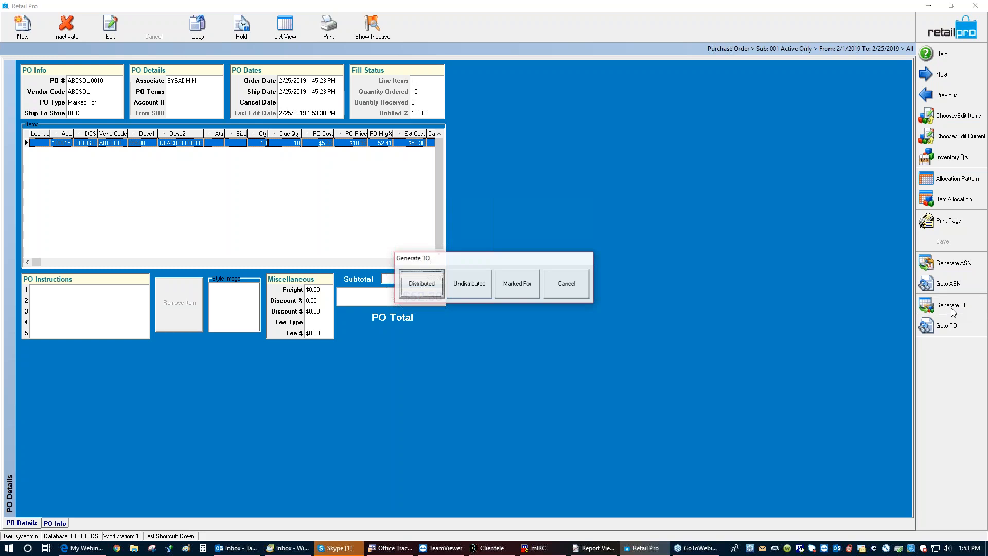
left_click(515, 284)
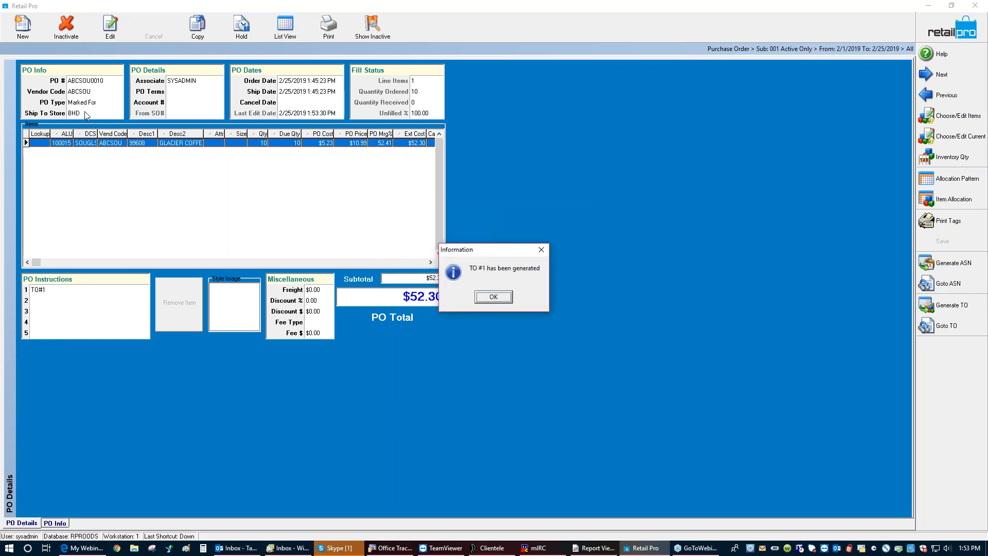
left_click(504, 298)
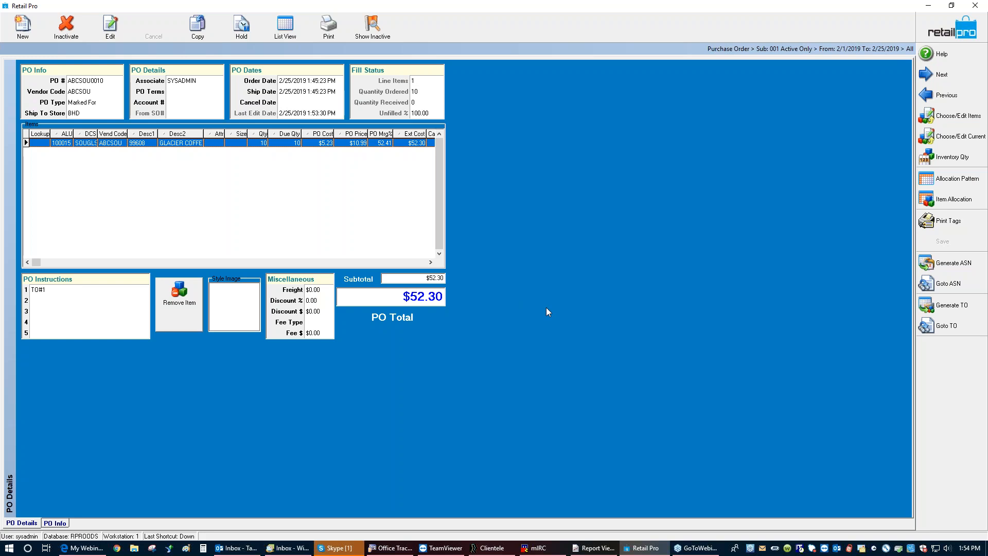
left_click(946, 32)
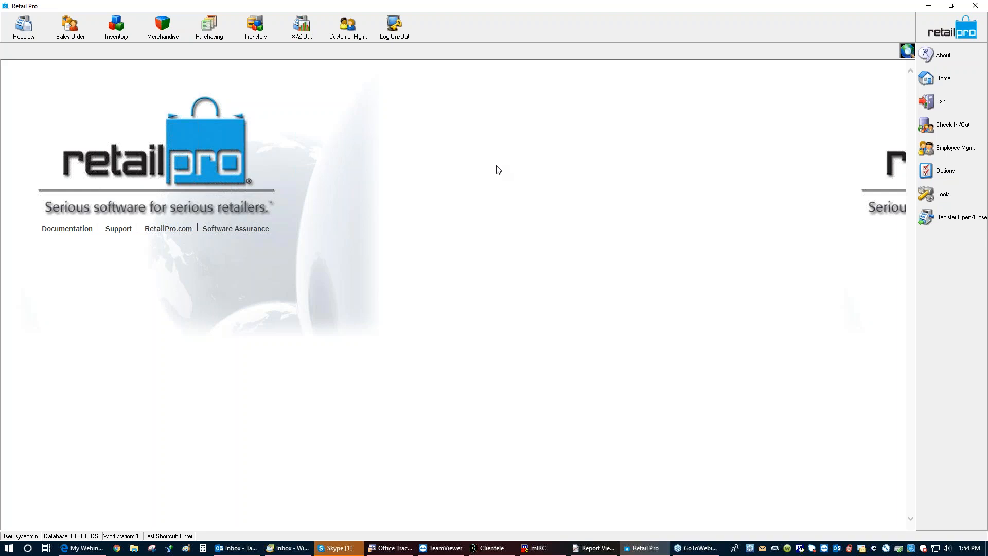
Step: Open the transfer orders and display the generated BHD transfer order in form view
left_click(250, 33)
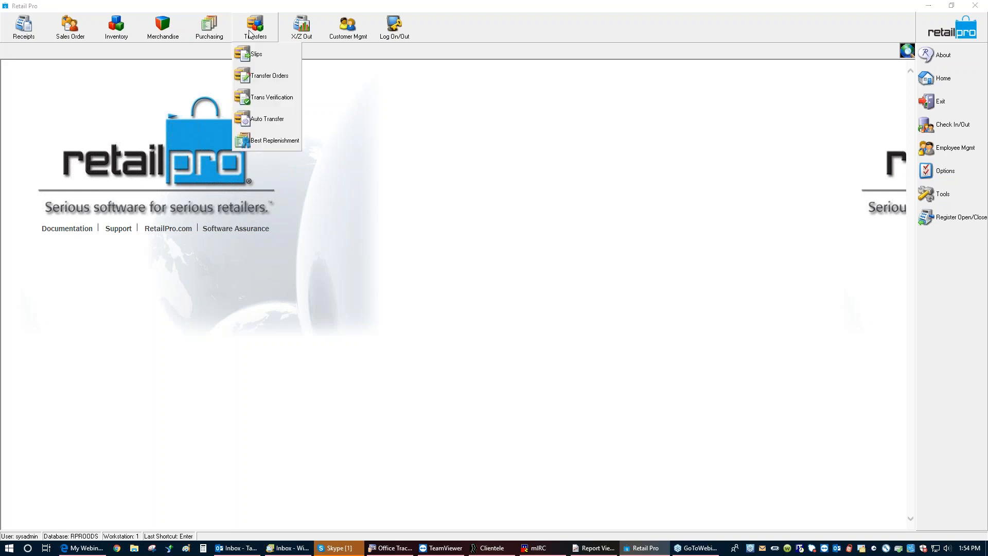
left_click(278, 76)
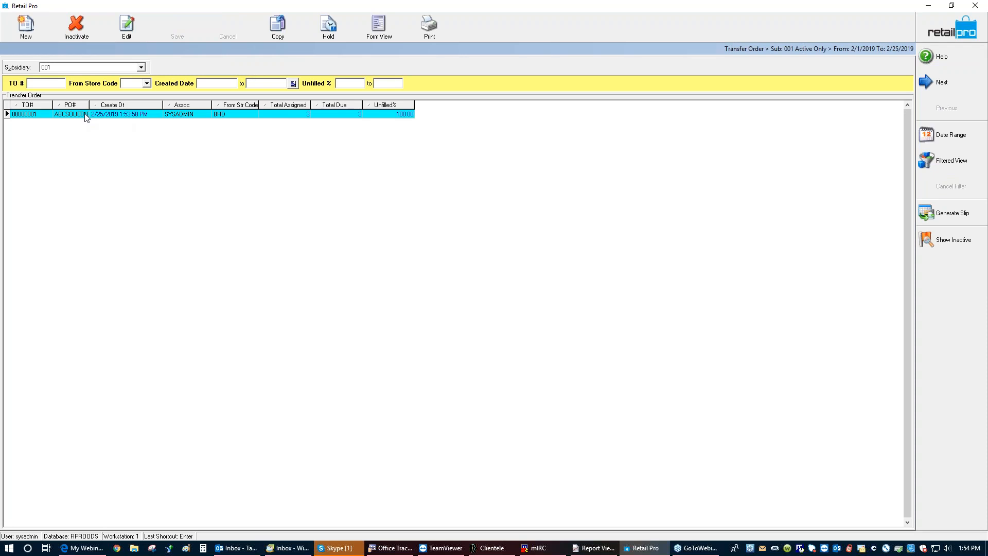
left_click(379, 26)
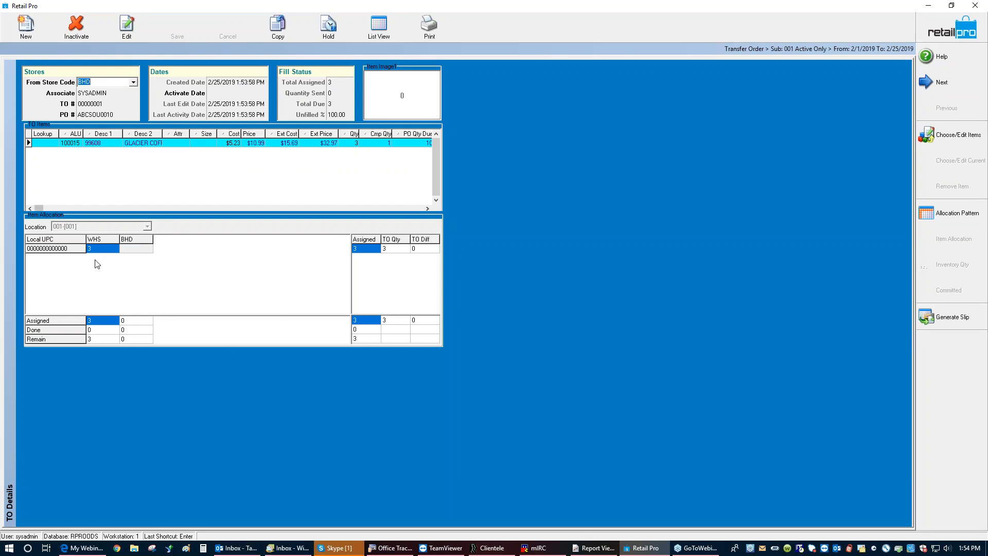
Step: Set the transfer order item's quantity to 10, assign 10 to WHS, save, and return to the main screen
left_click(223, 145)
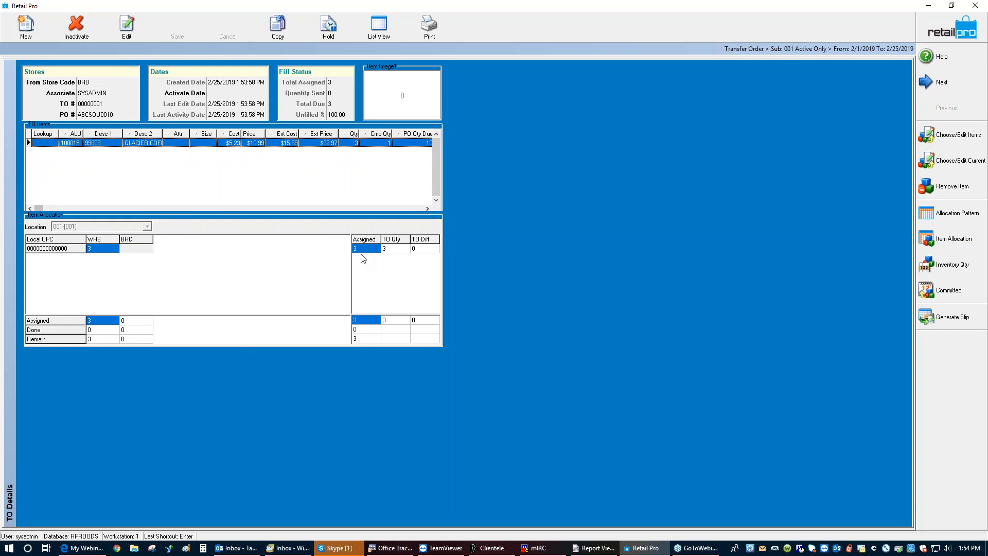
left_click(356, 144)
type("10")
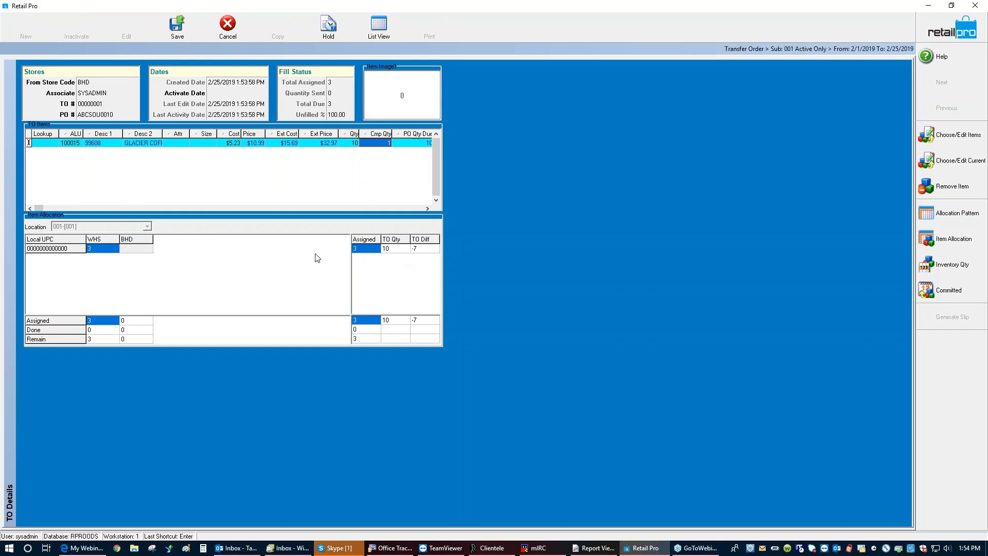
left_click(102, 249)
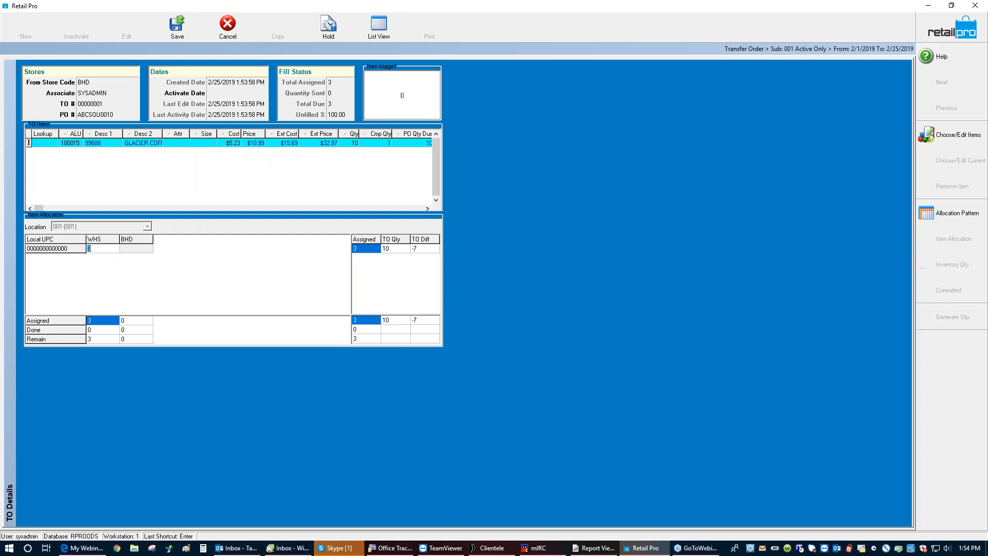
type("10")
key("Return")
left_click(177, 26)
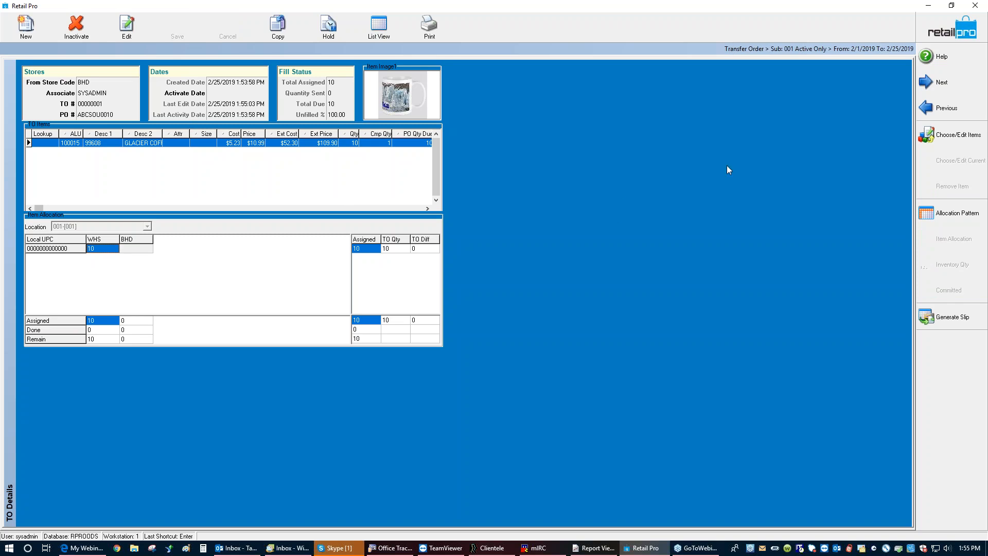
left_click(931, 23)
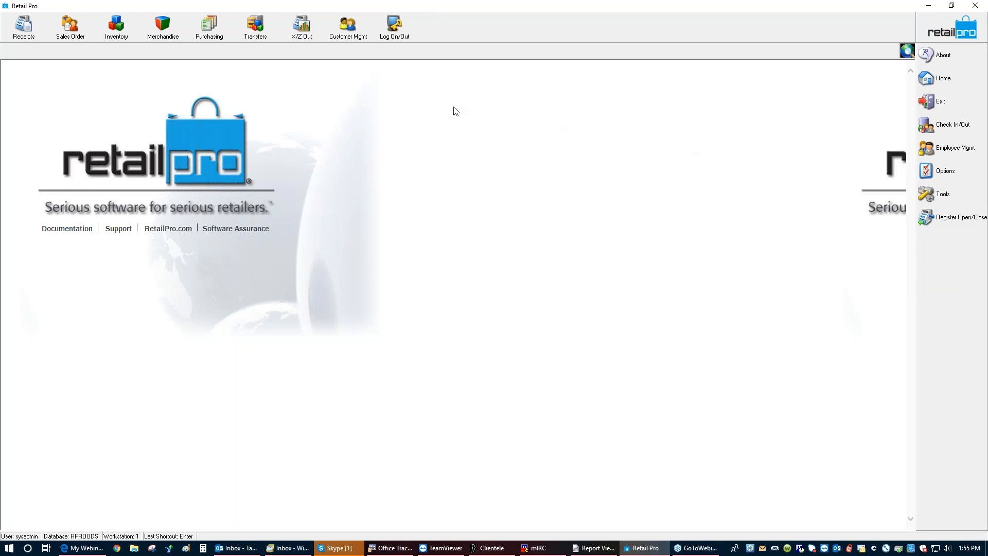
Step: Check the transfer slips list and return to the main screen
left_click(262, 31)
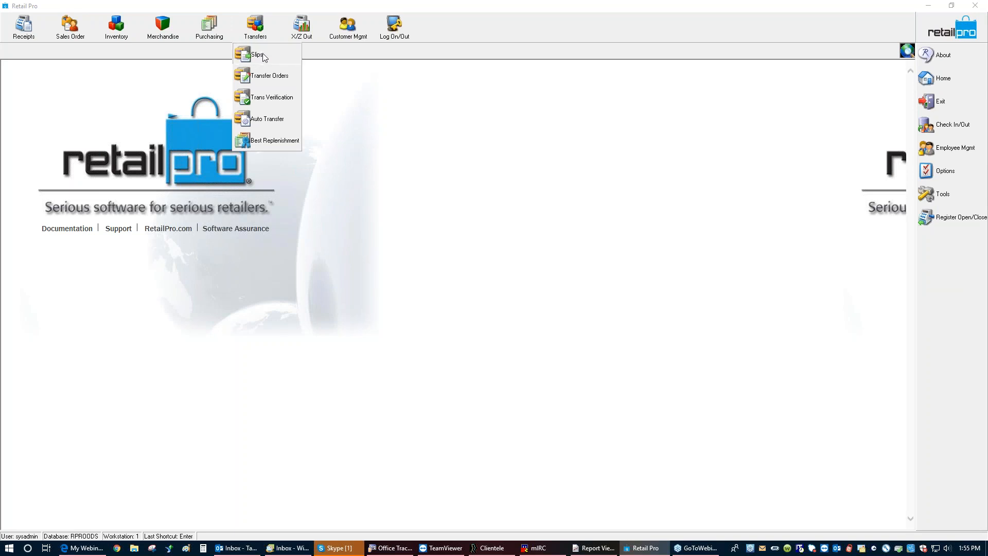
left_click(258, 54)
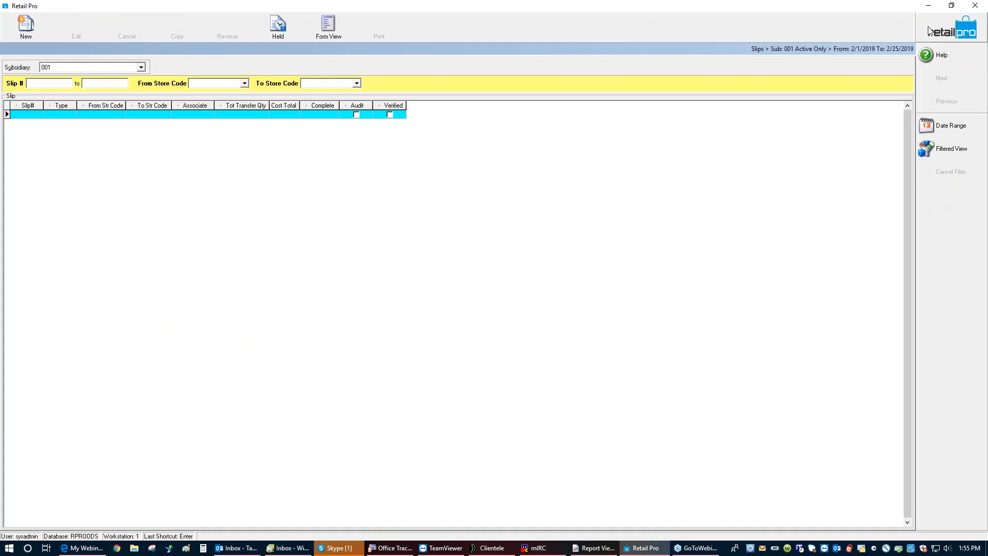
left_click(930, 30)
Step: Try to generate a slip from the BHD transfer order, unfiltered and for all stores, and return to the main screen
left_click(255, 27)
left_click(263, 77)
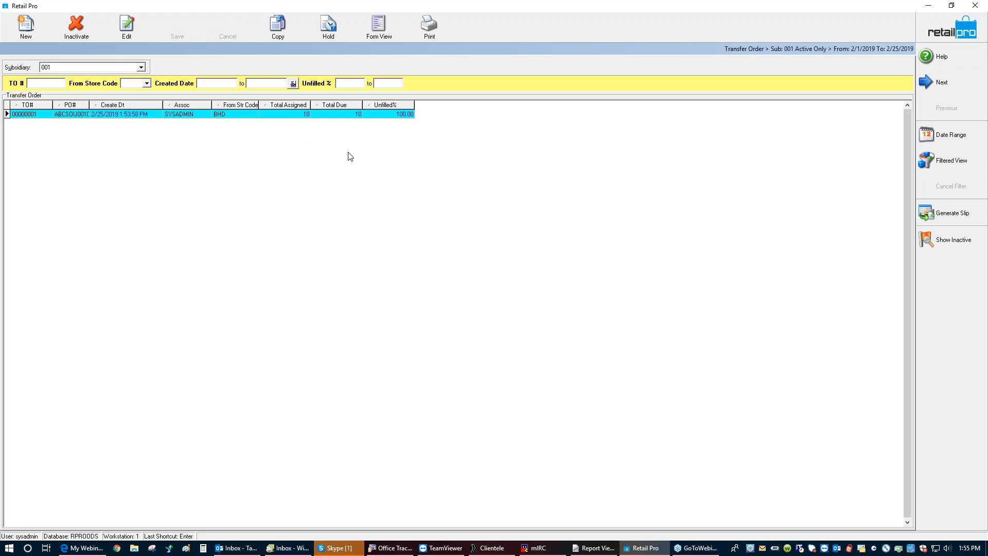
left_click(953, 214)
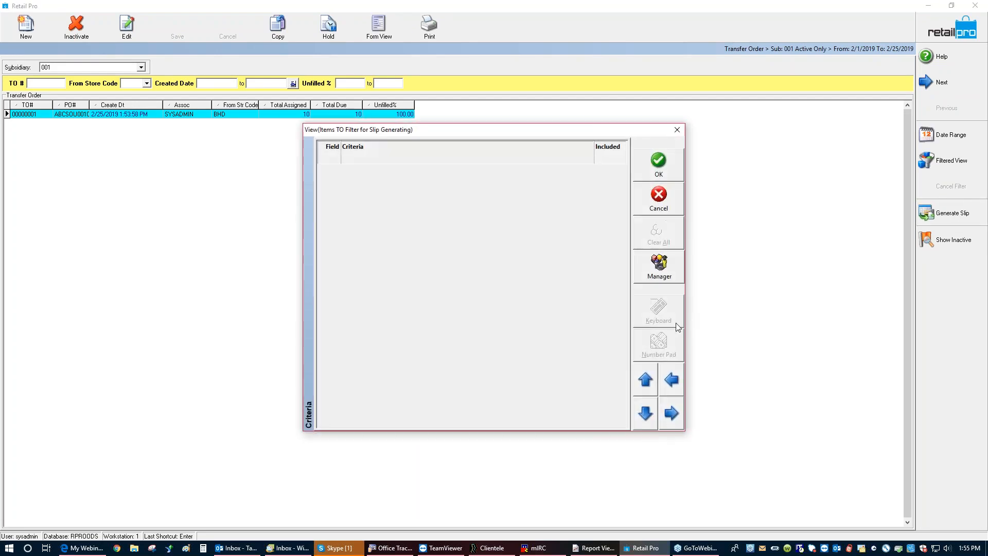
left_click(659, 172)
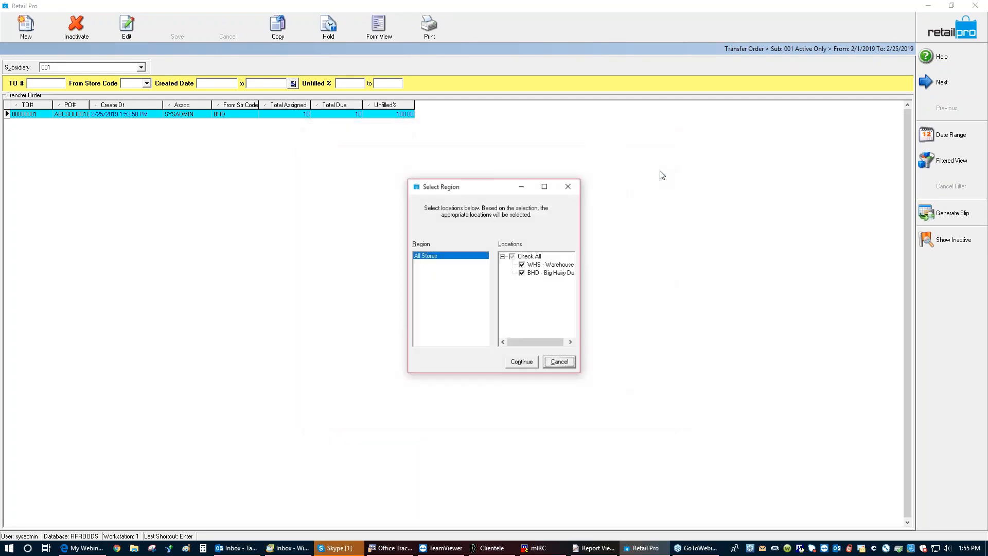
left_click(520, 364)
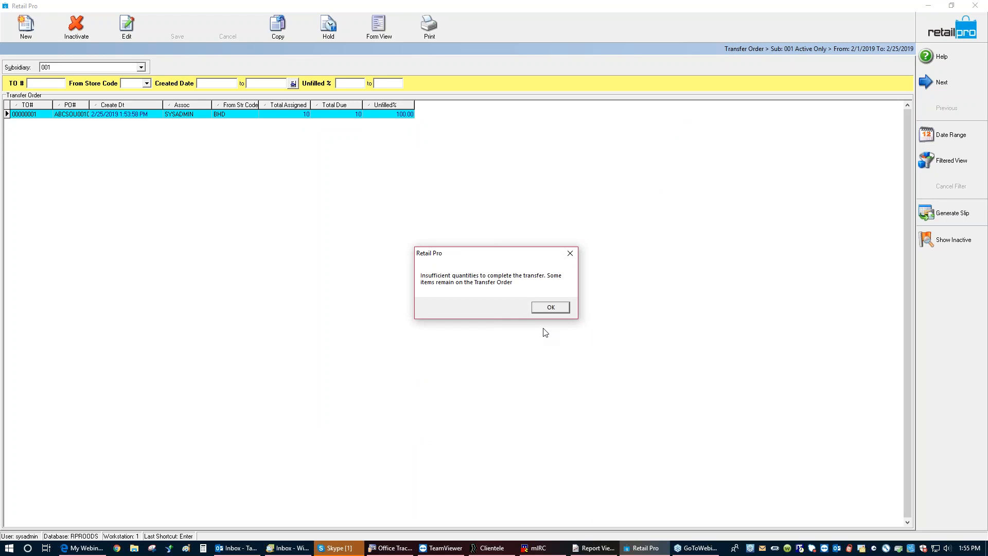
left_click(548, 310)
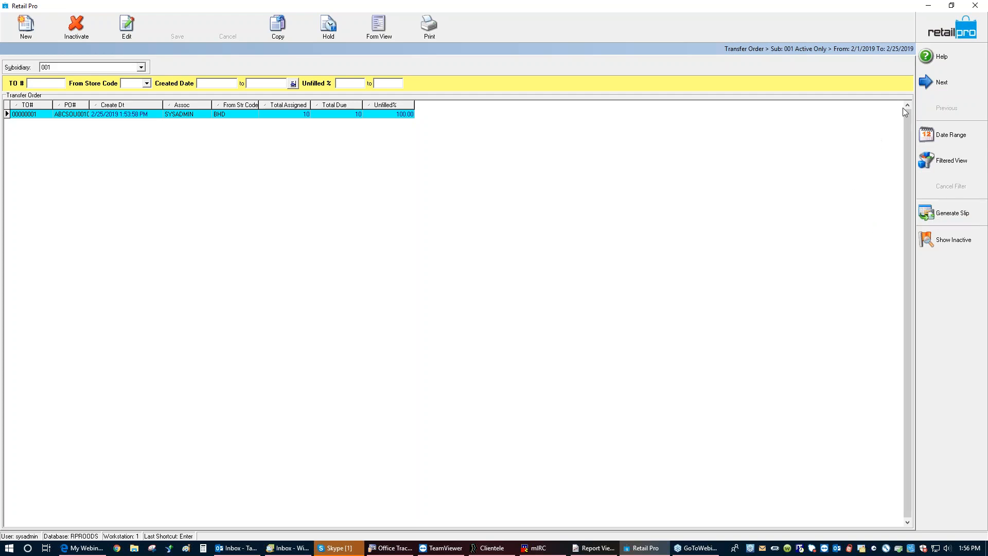
left_click(952, 25)
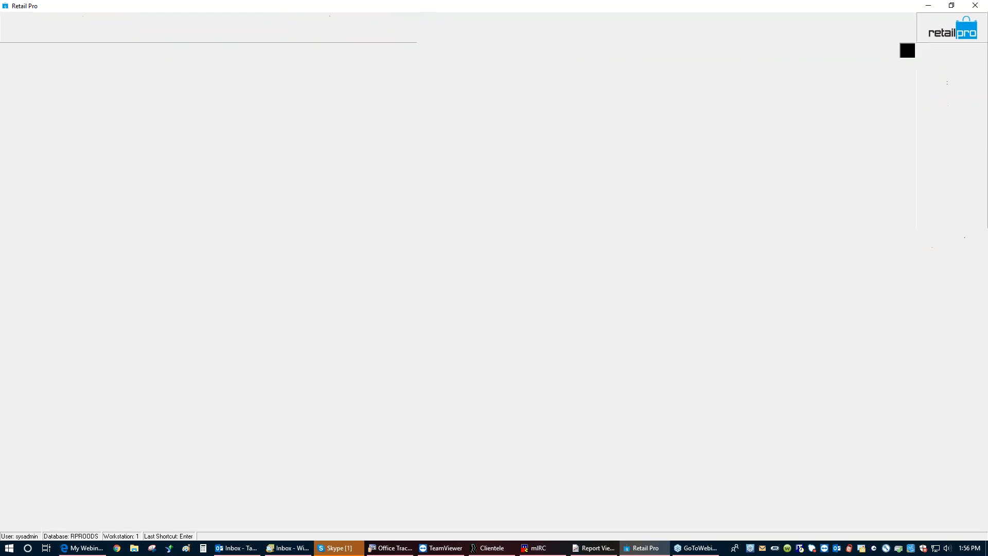